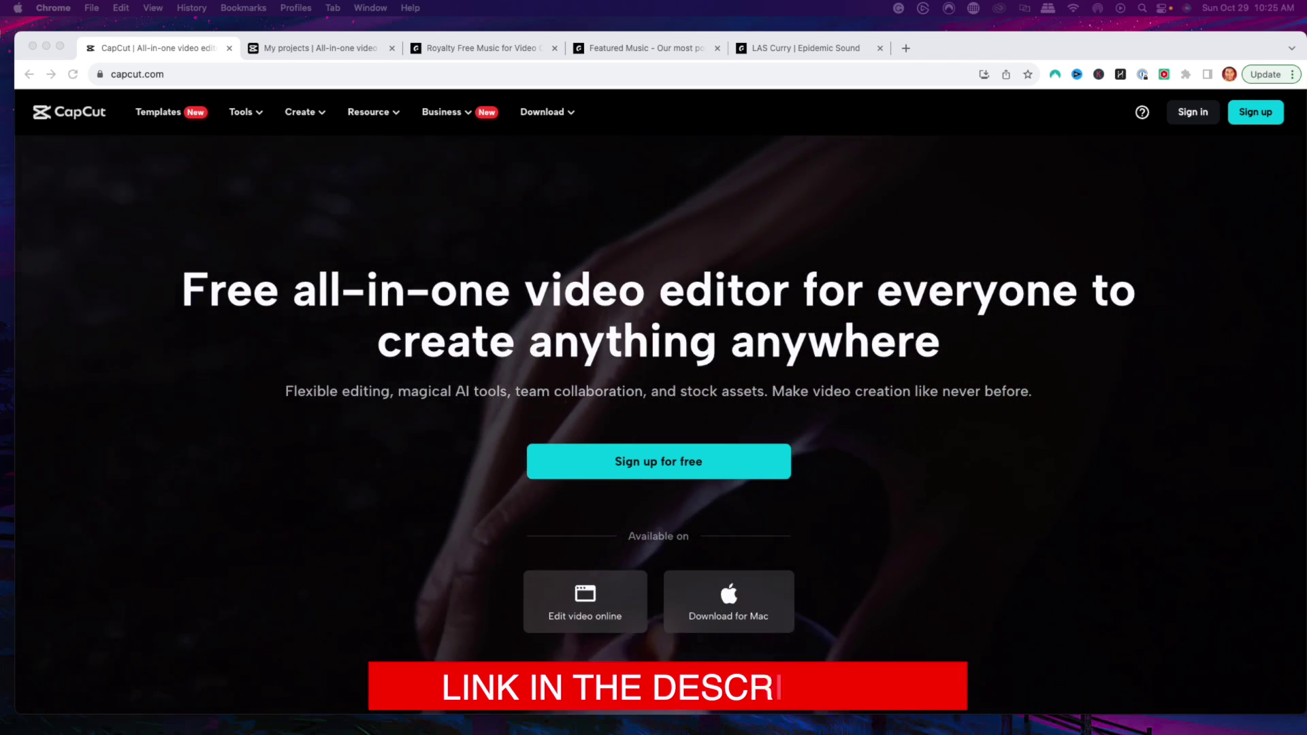
# - From the My projects dashboard, create a new video project
pyautogui.click(313, 47)
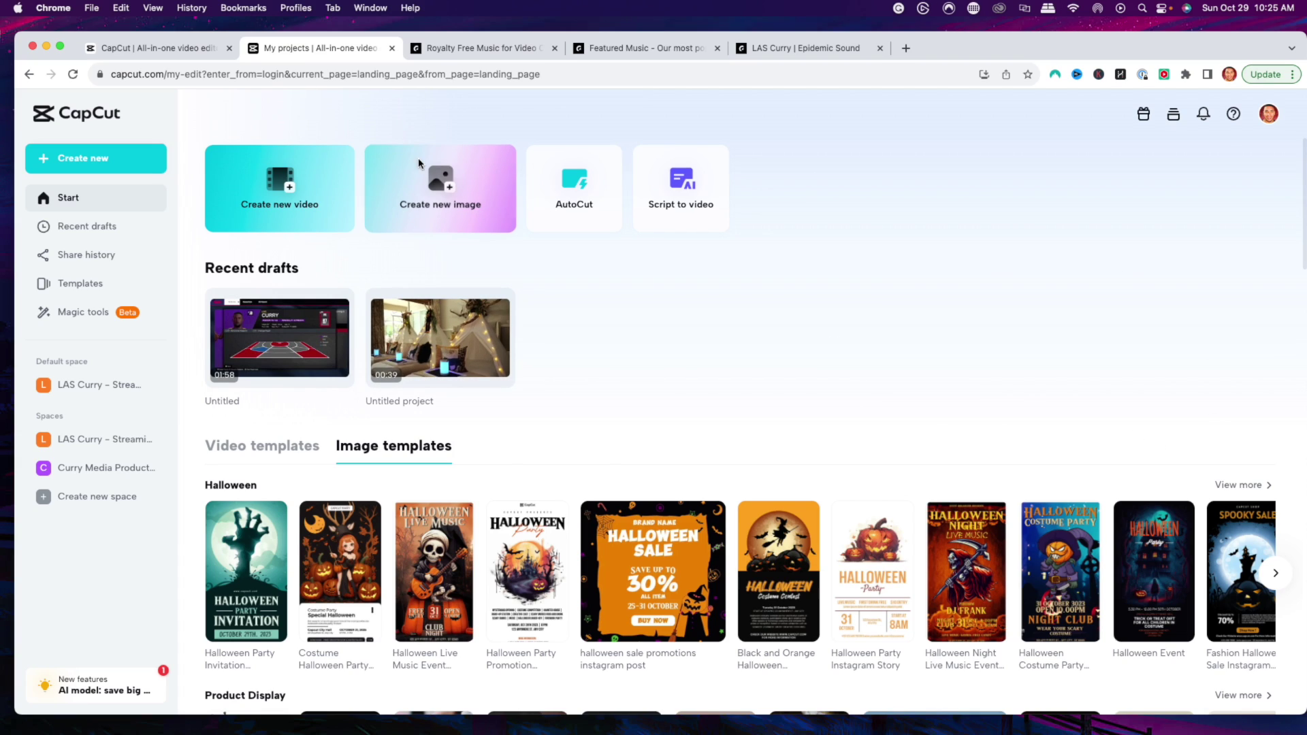
pyautogui.click(300, 210)
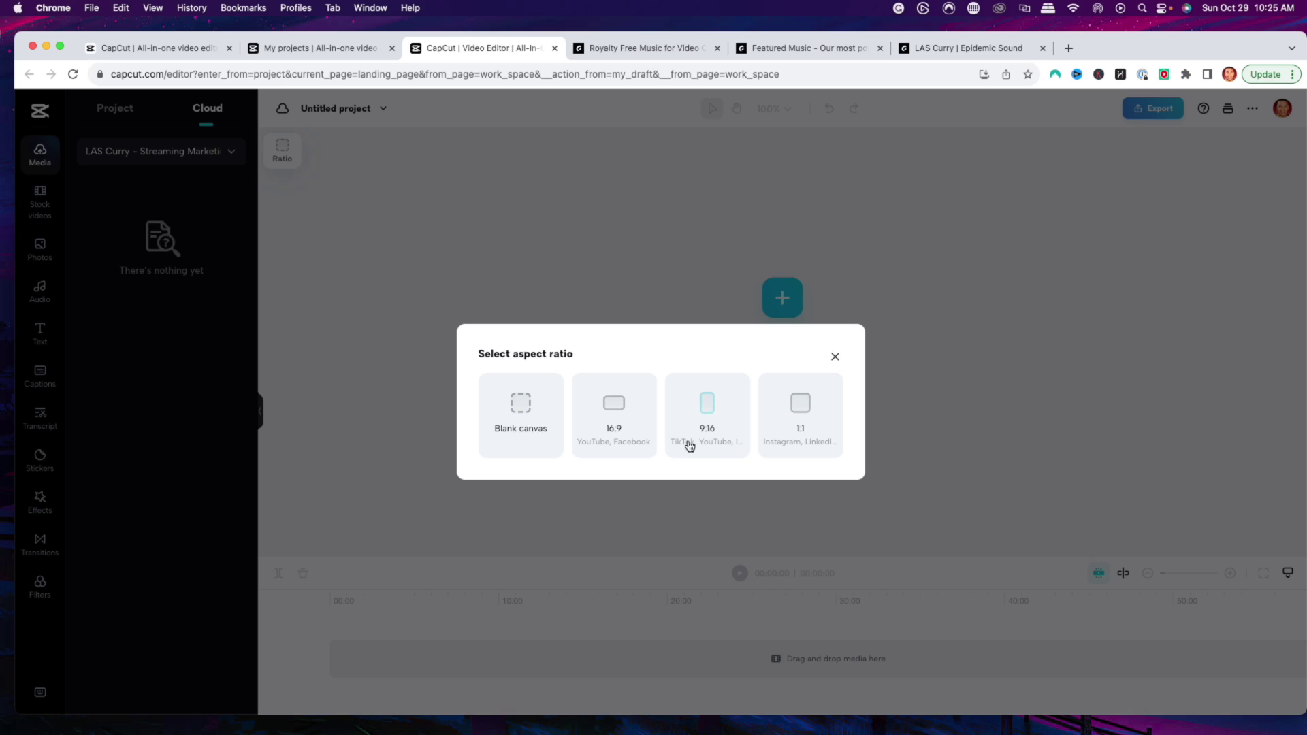
# - Pick 16:9 for the new project, close it, and open the Untitled draft holding 2khot spots.mp4
pyautogui.click(608, 434)
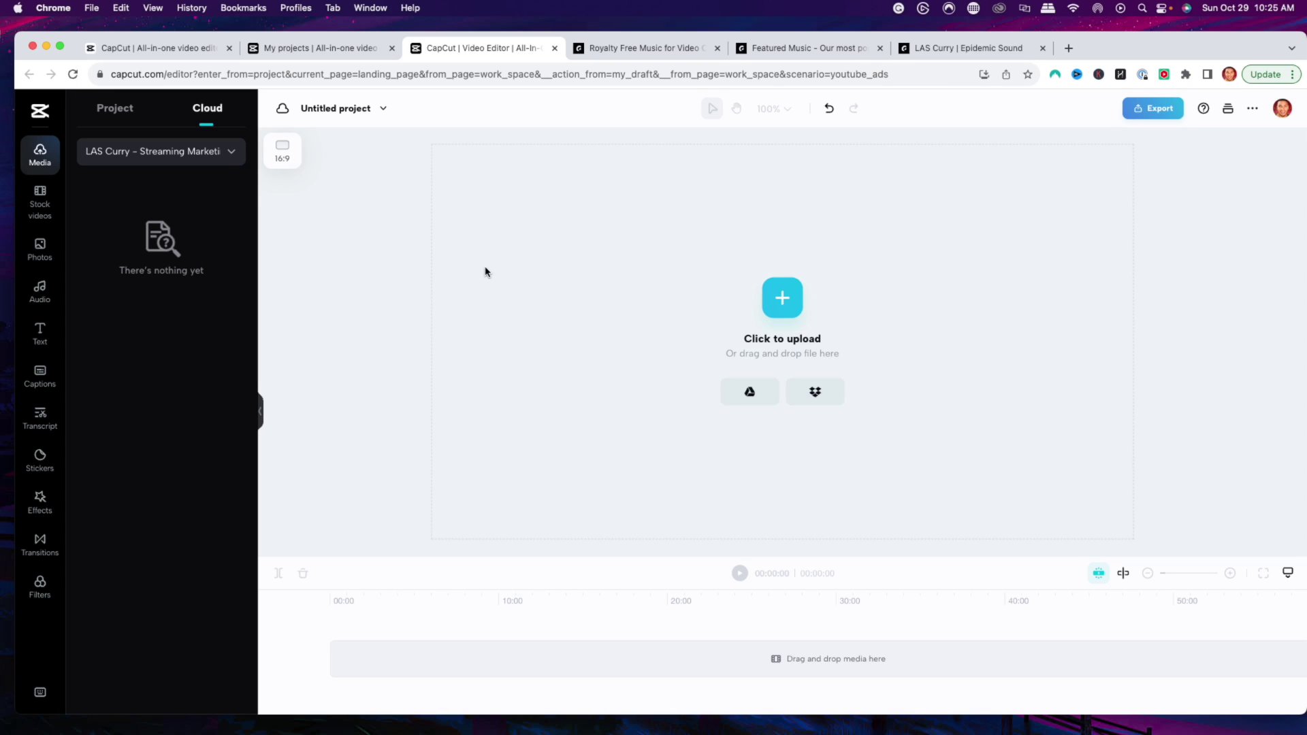
pyautogui.click(553, 48)
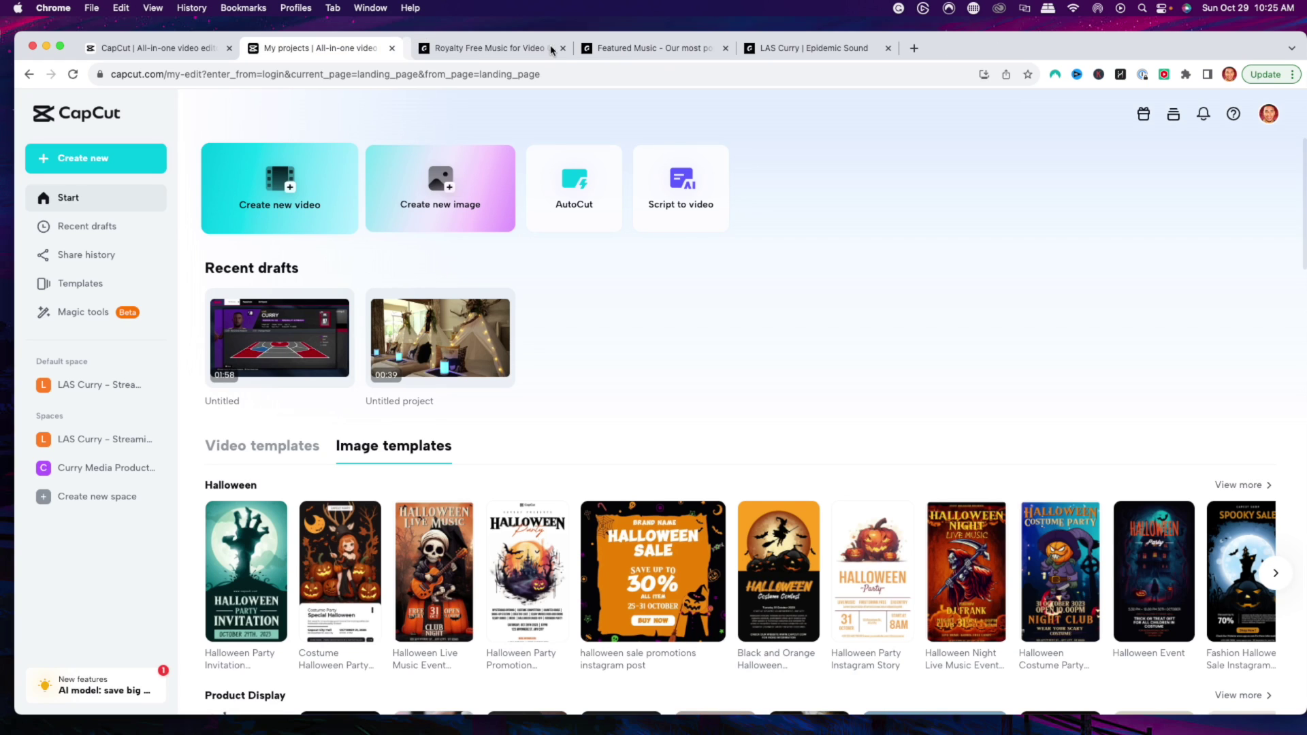
pyautogui.click(310, 319)
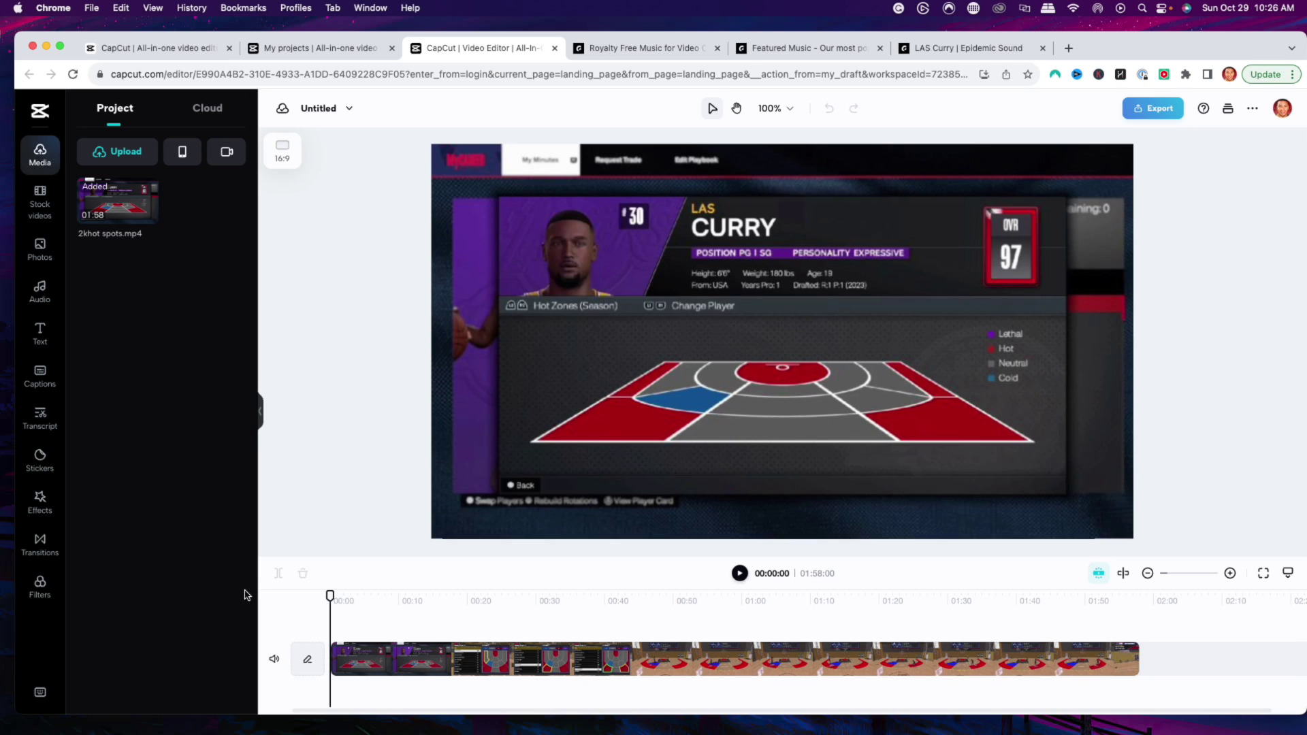
# - Scrub the timeline to park the playhead near 00:09, where the player-card intro ends
pyautogui.moveTo(330, 595)
pyautogui.mouseDown()
pyautogui.moveTo(612, 617)
pyautogui.moveTo(1153, 625)
pyautogui.moveTo(315, 599)
pyautogui.mouseUp()
pyautogui.hscroll(1, 414, 629)
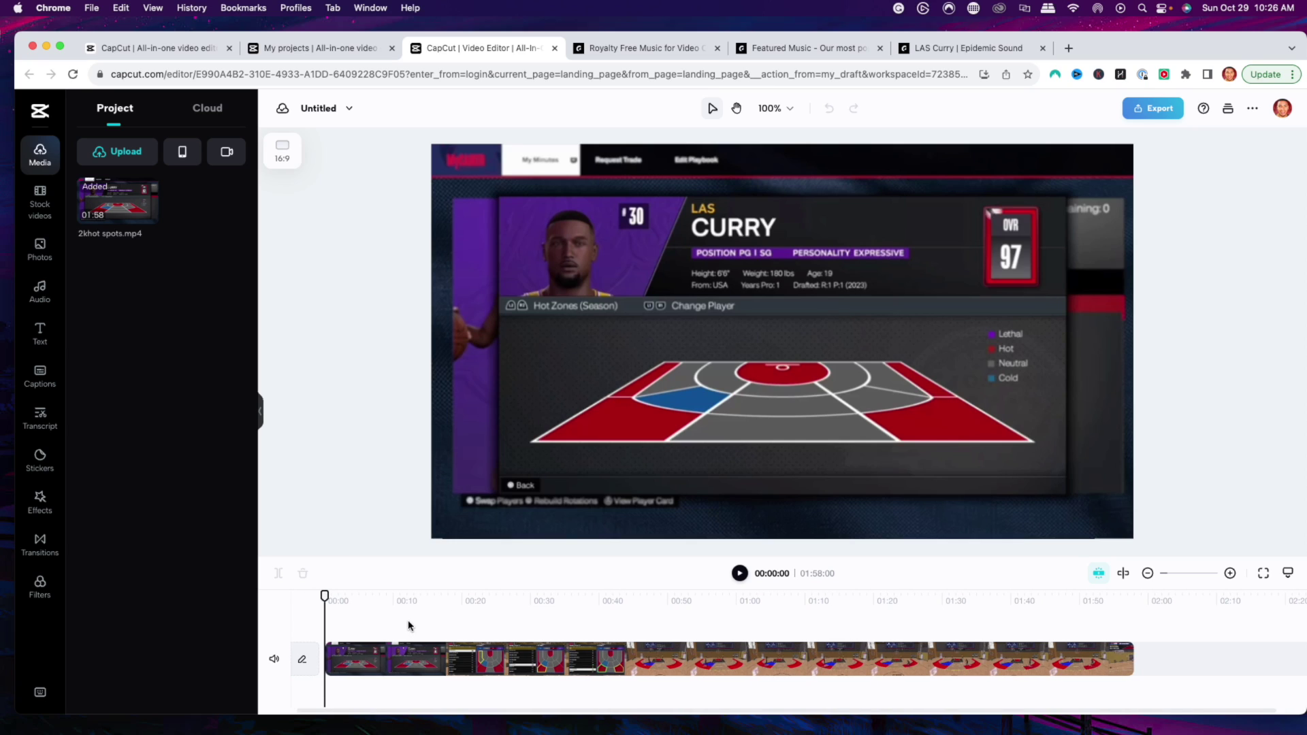
pyautogui.moveTo(324, 596); pyautogui.dragTo(394, 598)
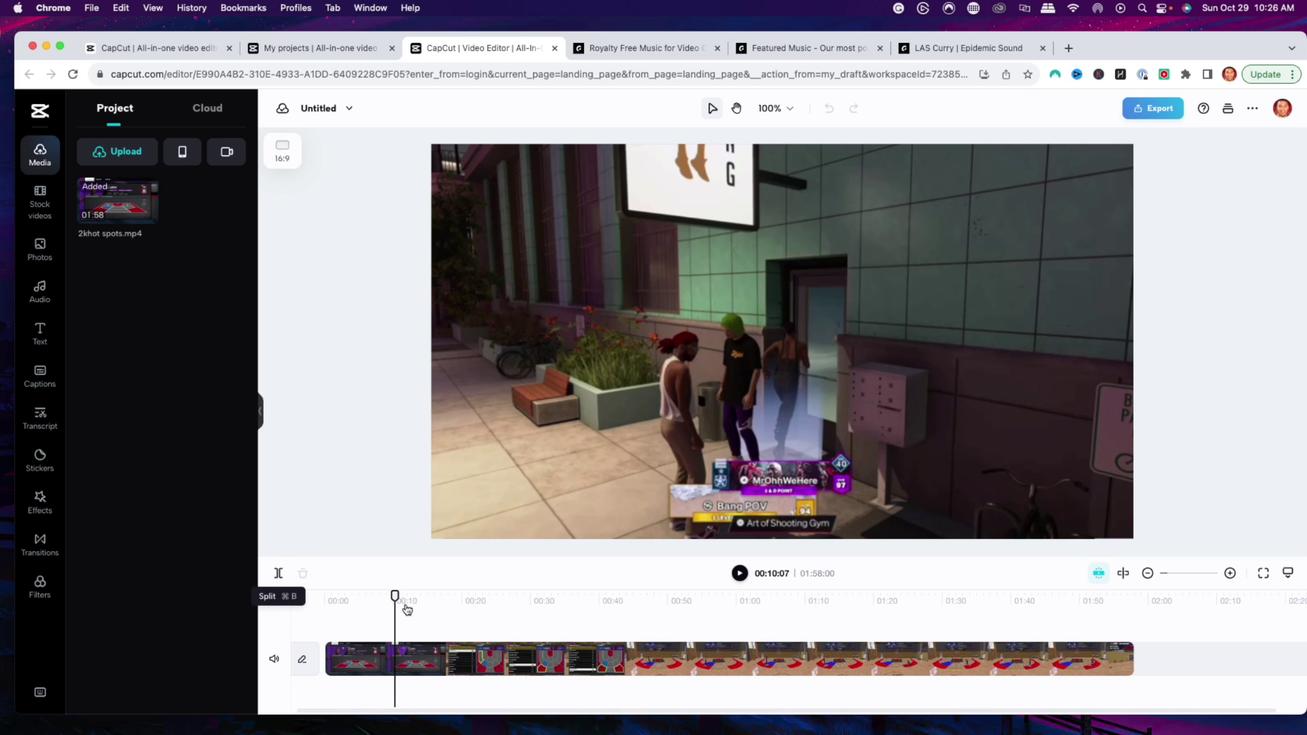
pyautogui.moveTo(395, 597)
pyautogui.mouseDown()
pyautogui.moveTo(324, 598)
pyautogui.moveTo(414, 596)
pyautogui.moveTo(392, 597)
pyautogui.mouseUp()
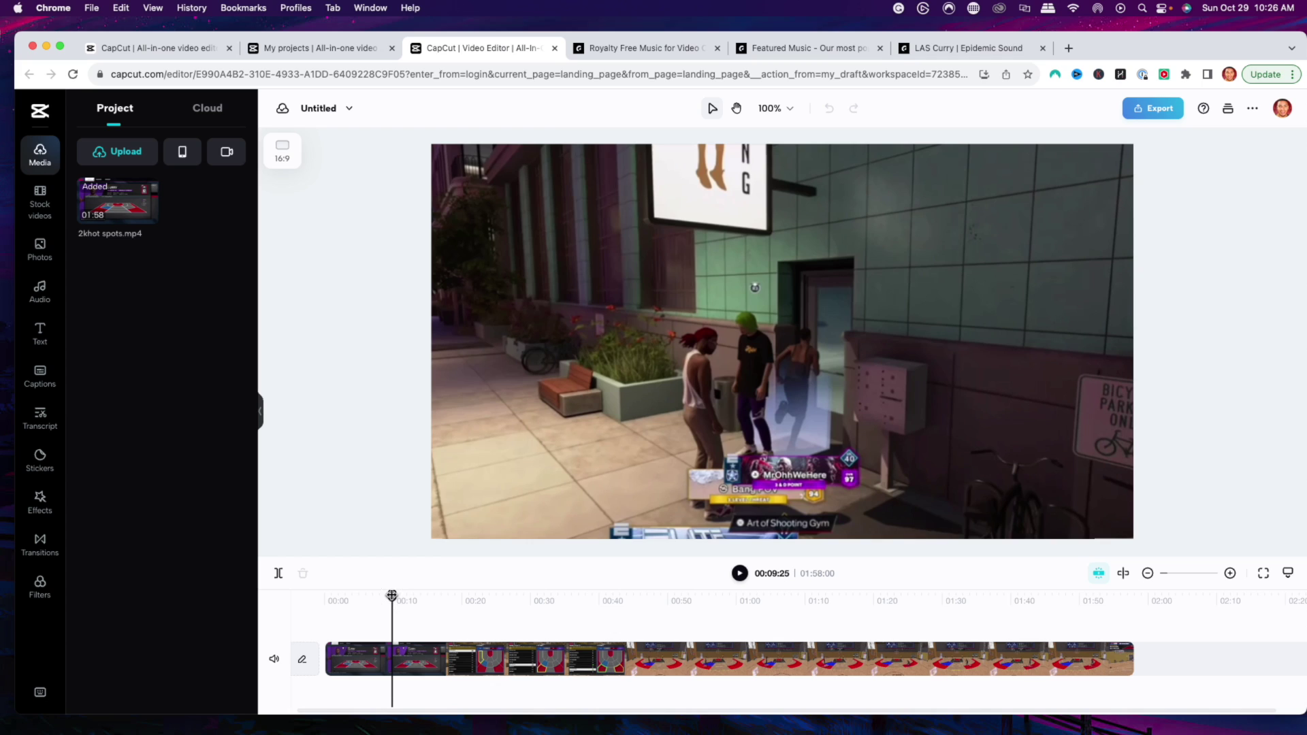
# - Split the clip where the intro ends and dismiss the transition tip
pyautogui.click(277, 575)
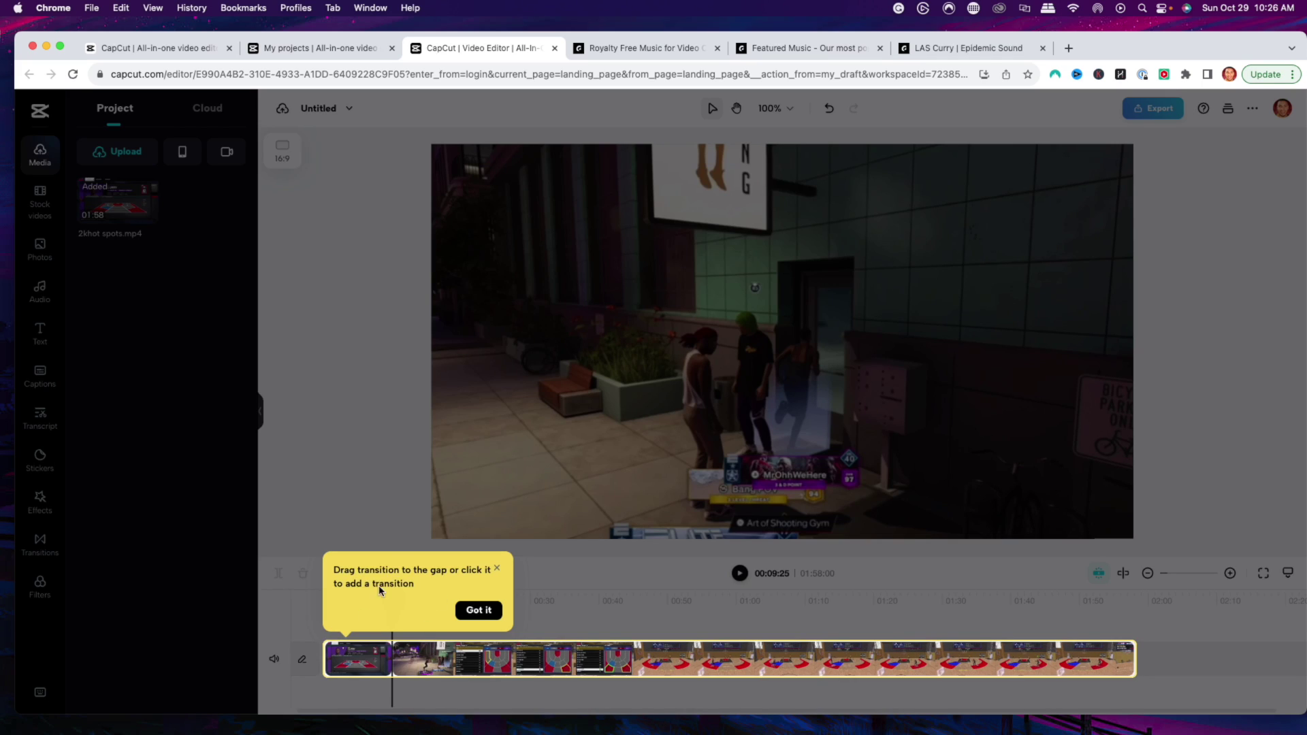
pyautogui.click(477, 611)
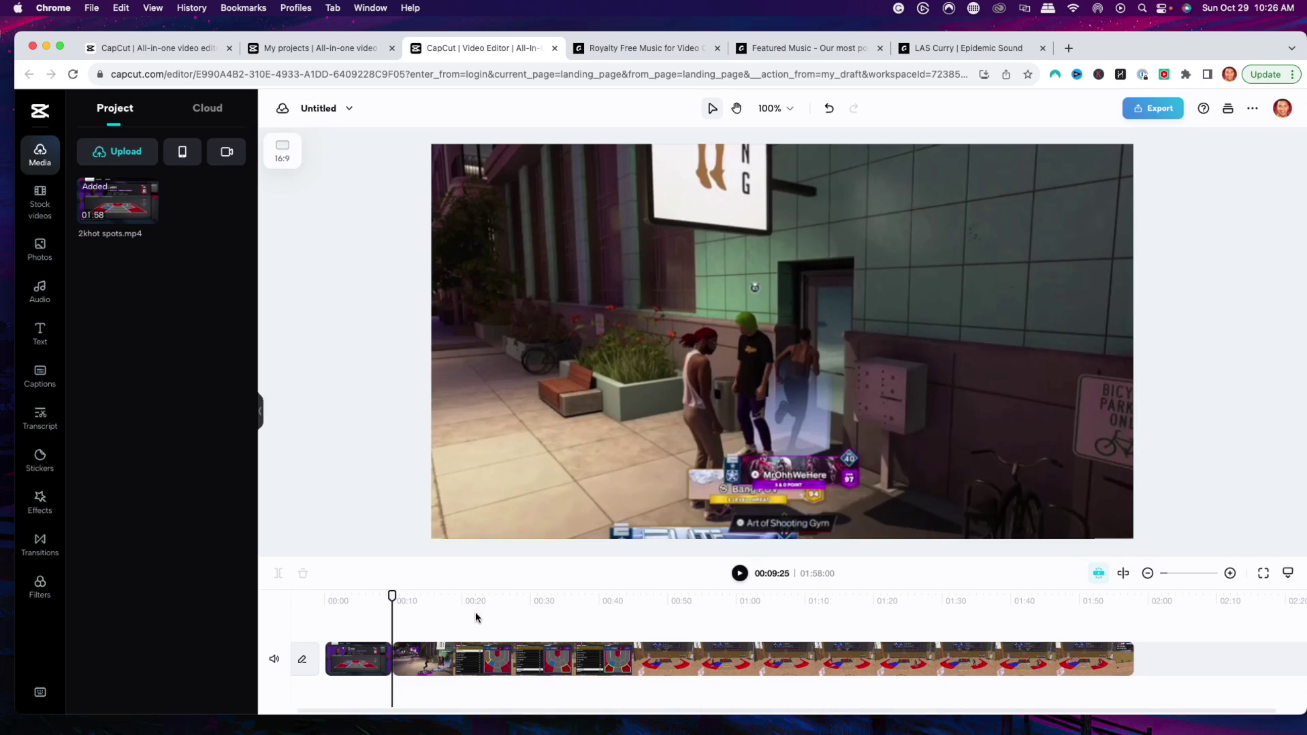
pyautogui.click(493, 615)
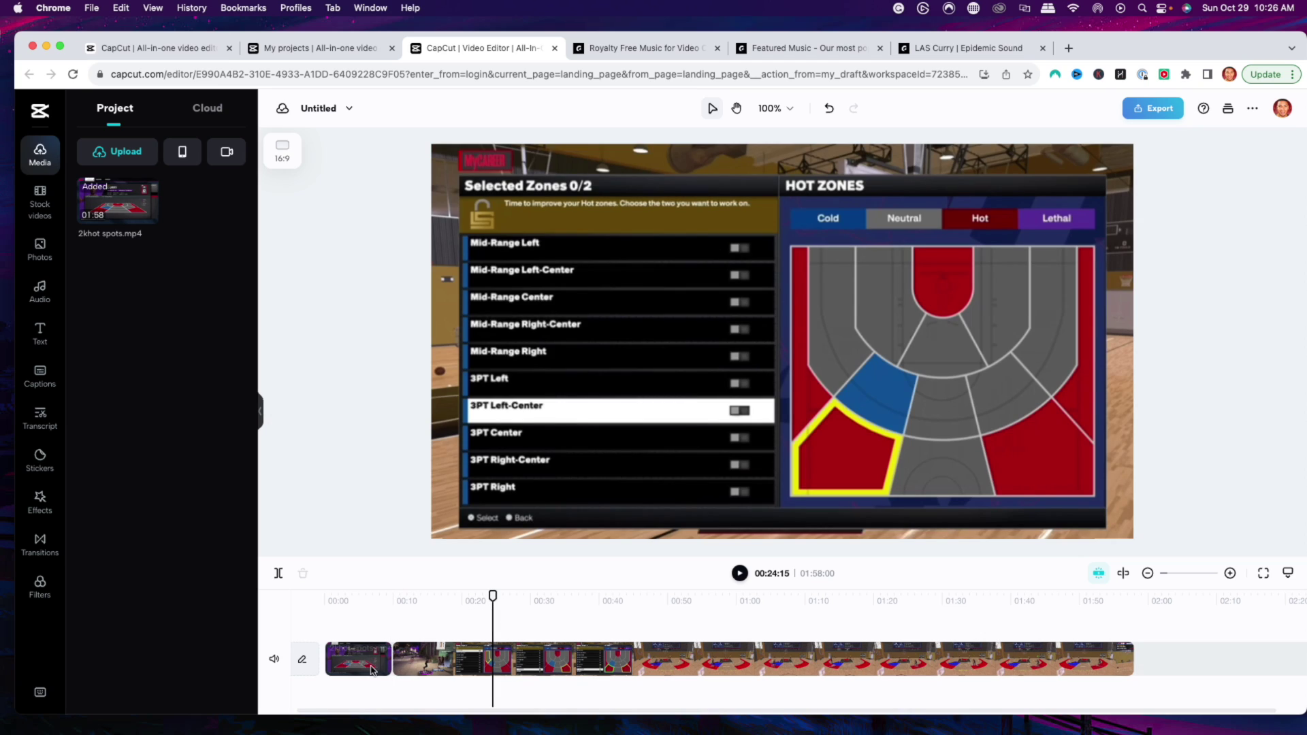
pyautogui.moveTo(493, 598); pyautogui.dragTo(845, 606)
# - Split at 00:33 and 01:15, trim the middle section's start, shortening the video to 1:44
pyautogui.click(278, 573)
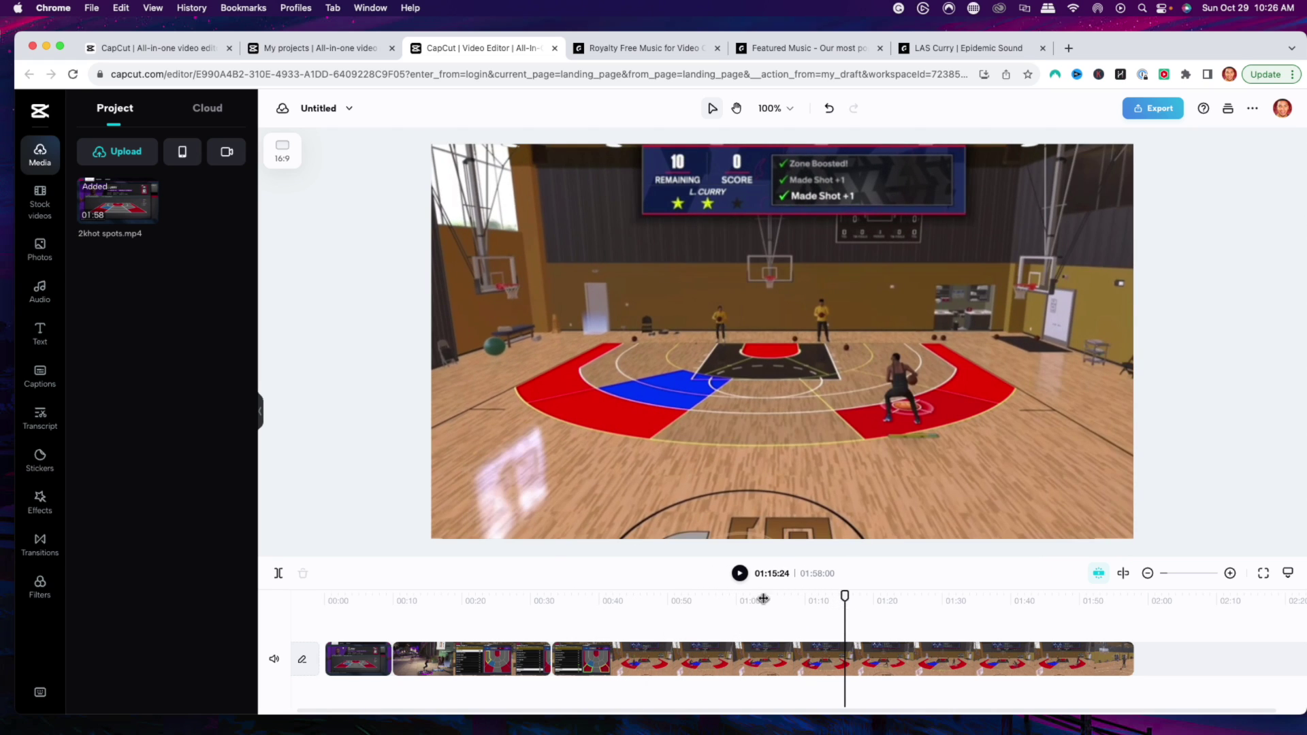
pyautogui.click(280, 573)
pyautogui.click(607, 658)
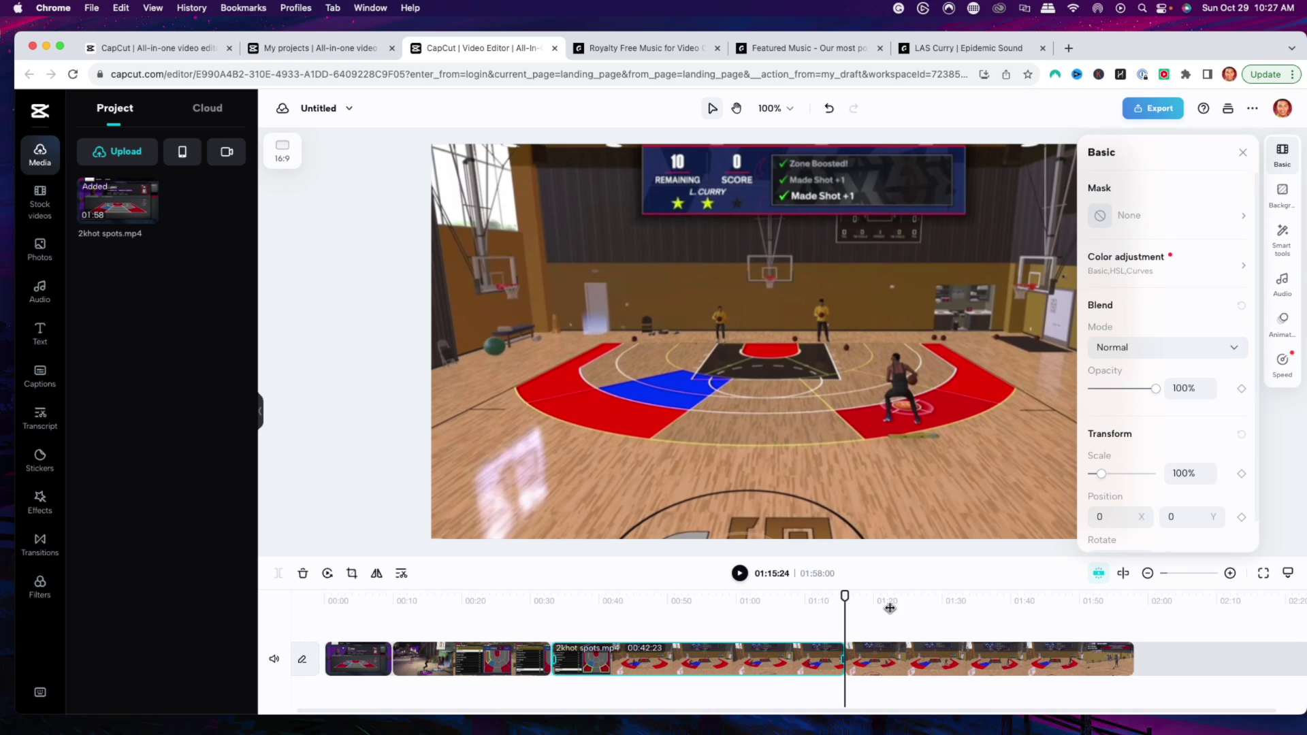
pyautogui.moveTo(554, 658); pyautogui.dragTo(505, 659)
pyautogui.click(407, 663)
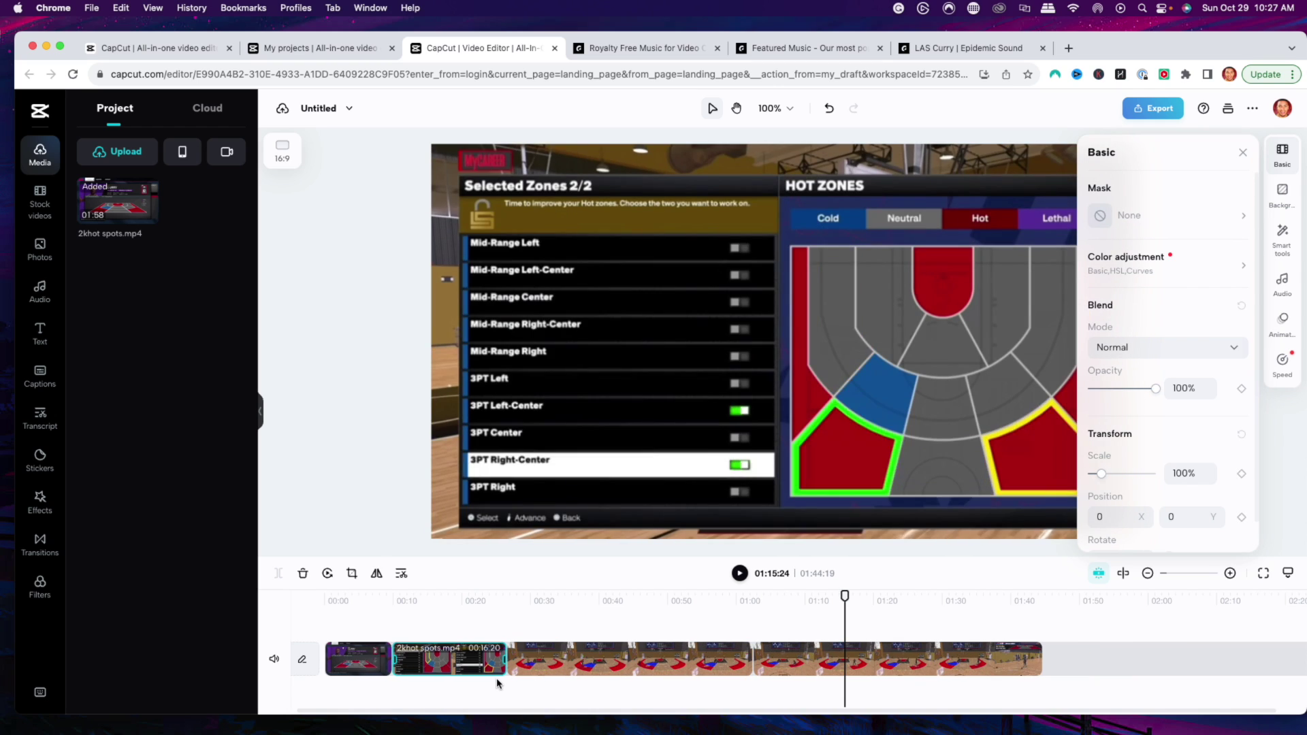
pyautogui.moveTo(844, 598); pyautogui.dragTo(421, 596)
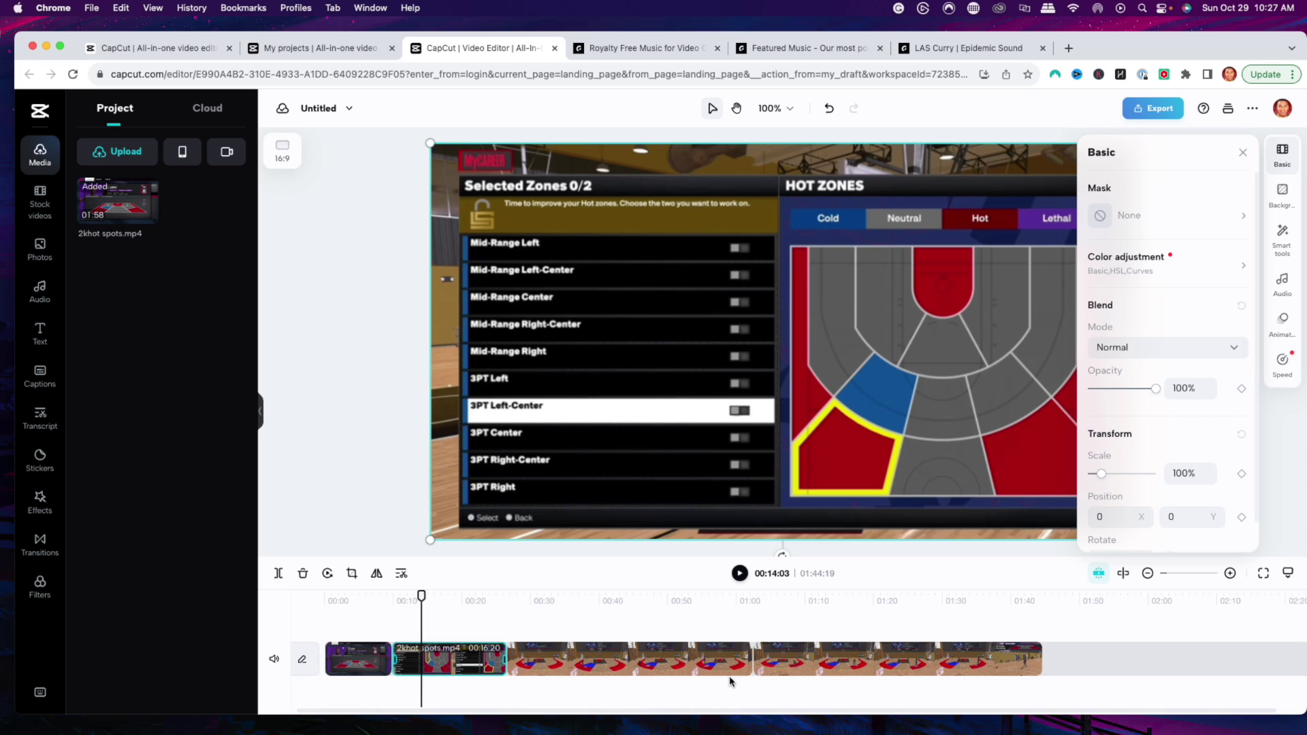
pyautogui.moveTo(421, 596); pyautogui.dragTo(296, 595)
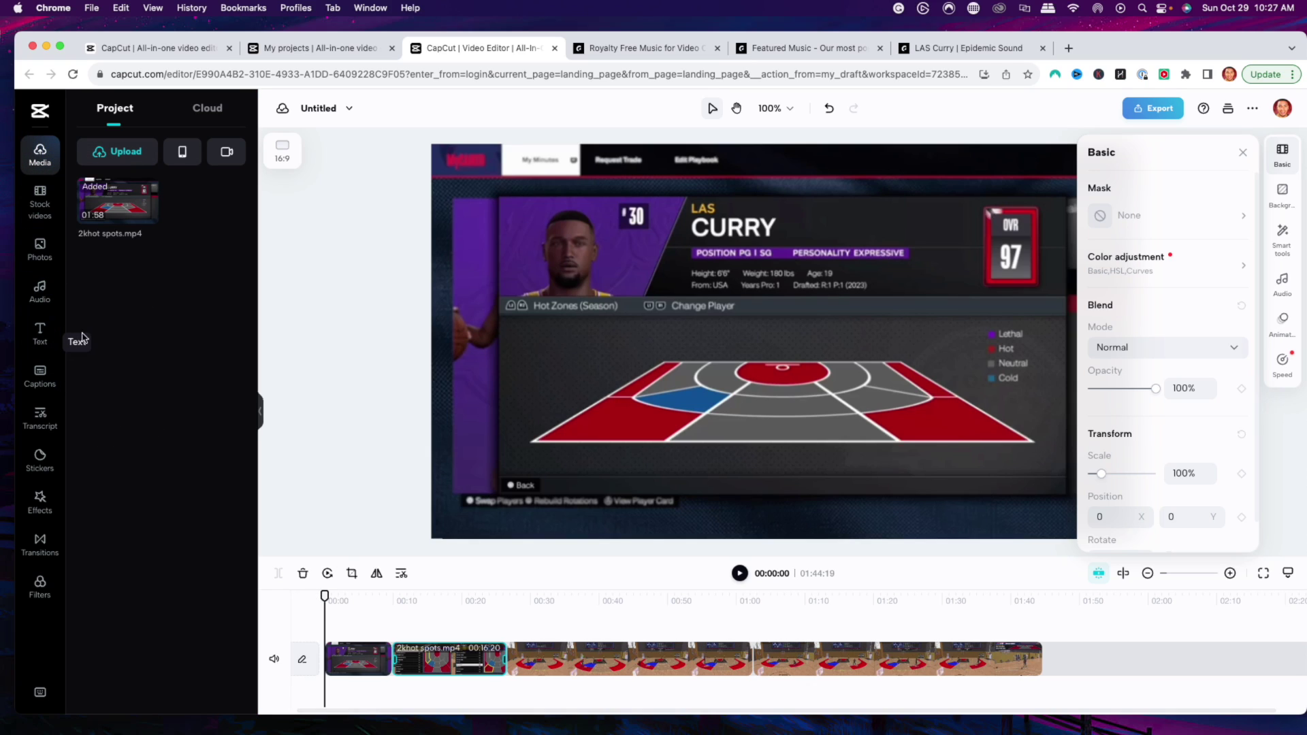
# - Place the HOW TO BE A BOLD MAN? text template at 00:38 and lengthen its duration
pyautogui.click(40, 331)
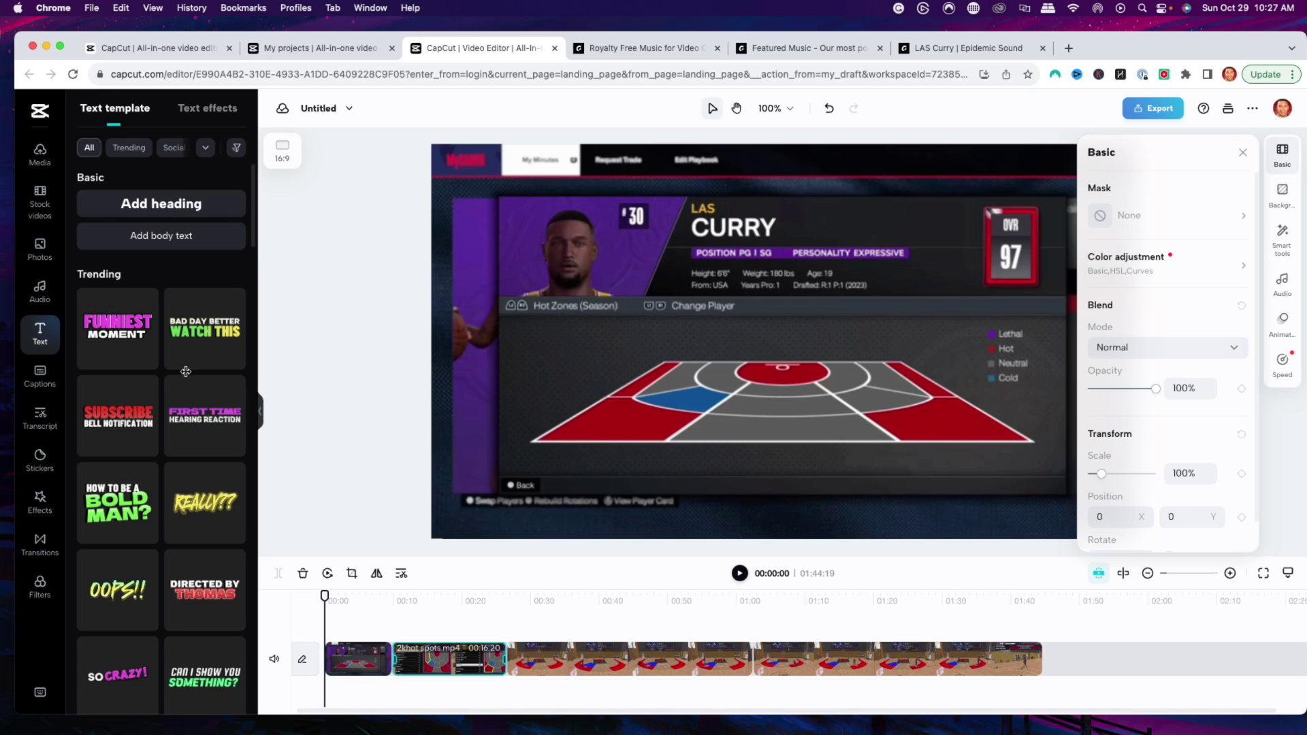
pyautogui.scroll(-4, 155, 332)
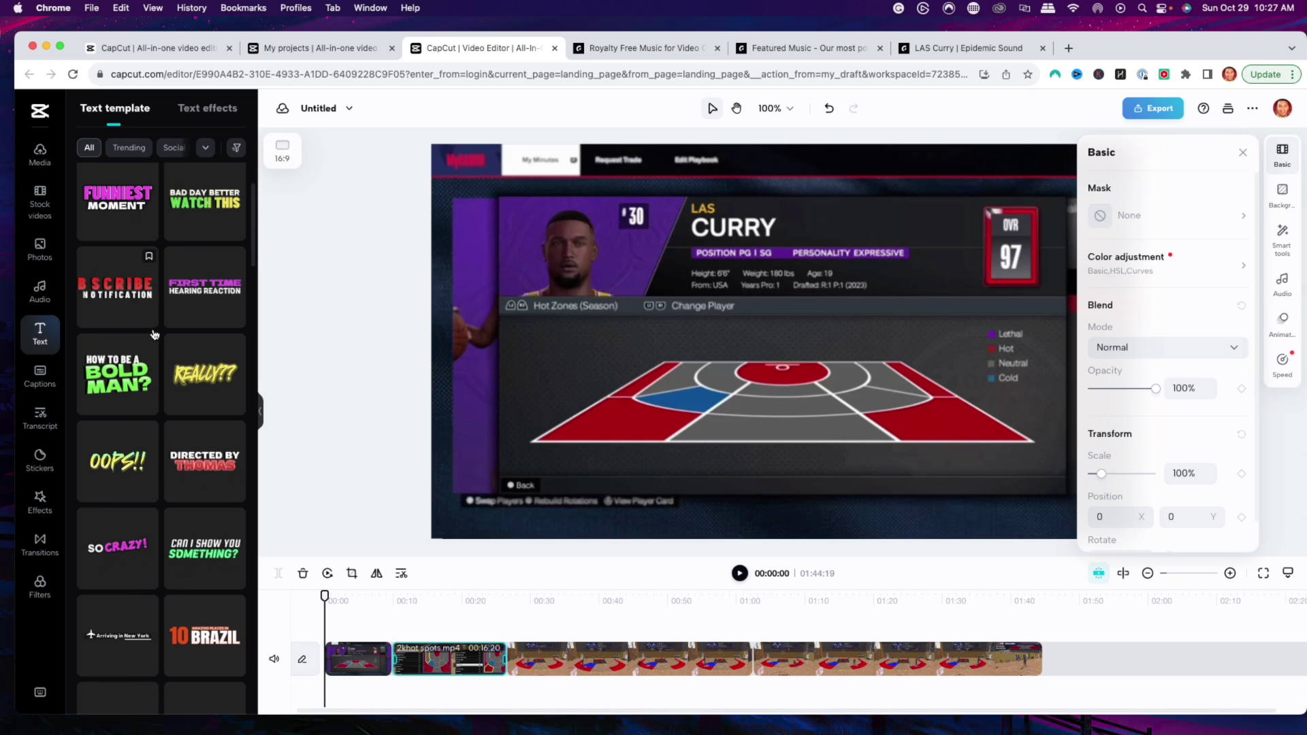
pyautogui.scroll(-2, 155, 333)
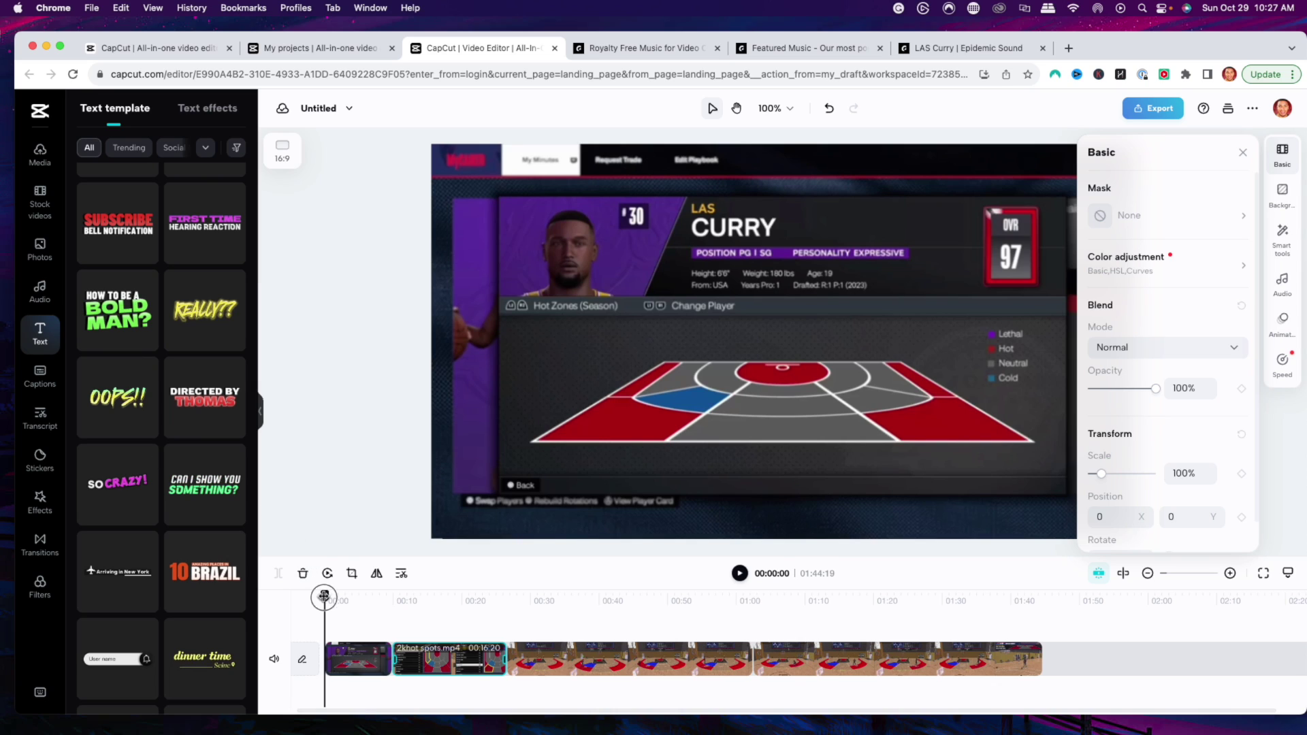
pyautogui.moveTo(324, 597); pyautogui.dragTo(588, 597)
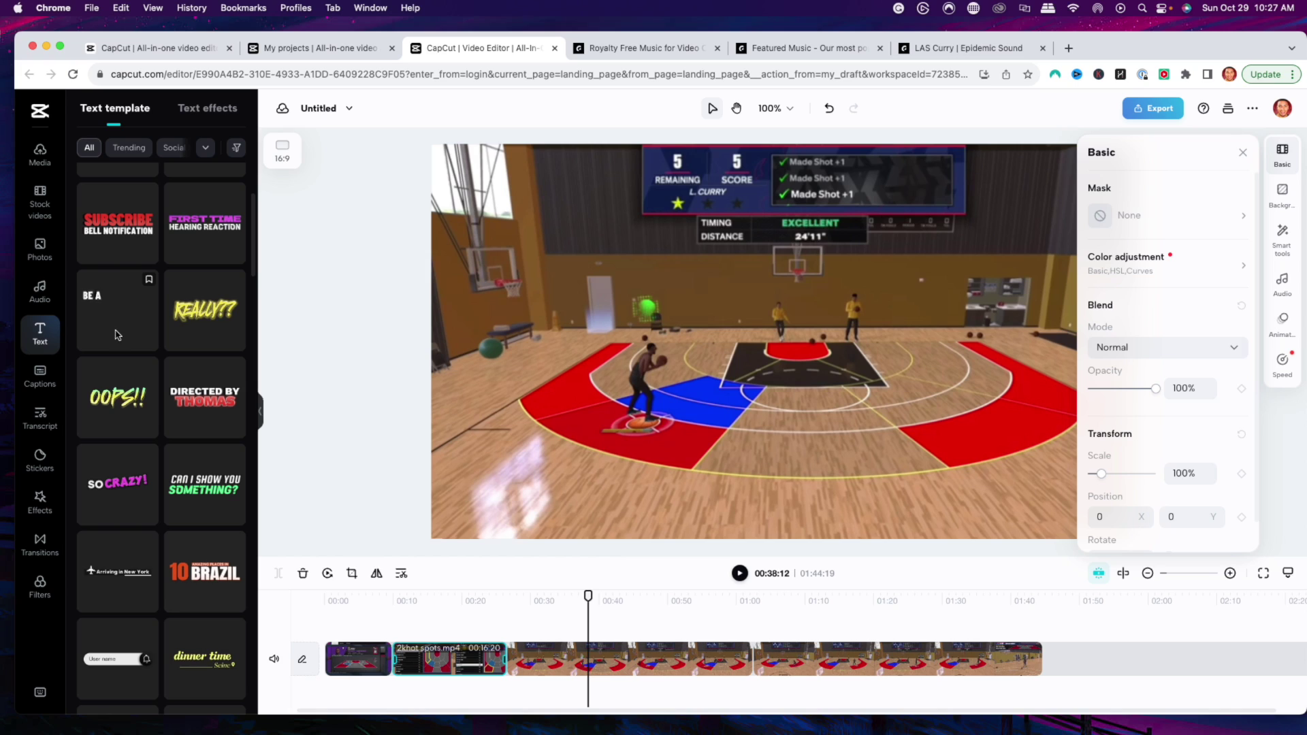
pyautogui.moveTo(116, 323); pyautogui.dragTo(589, 618)
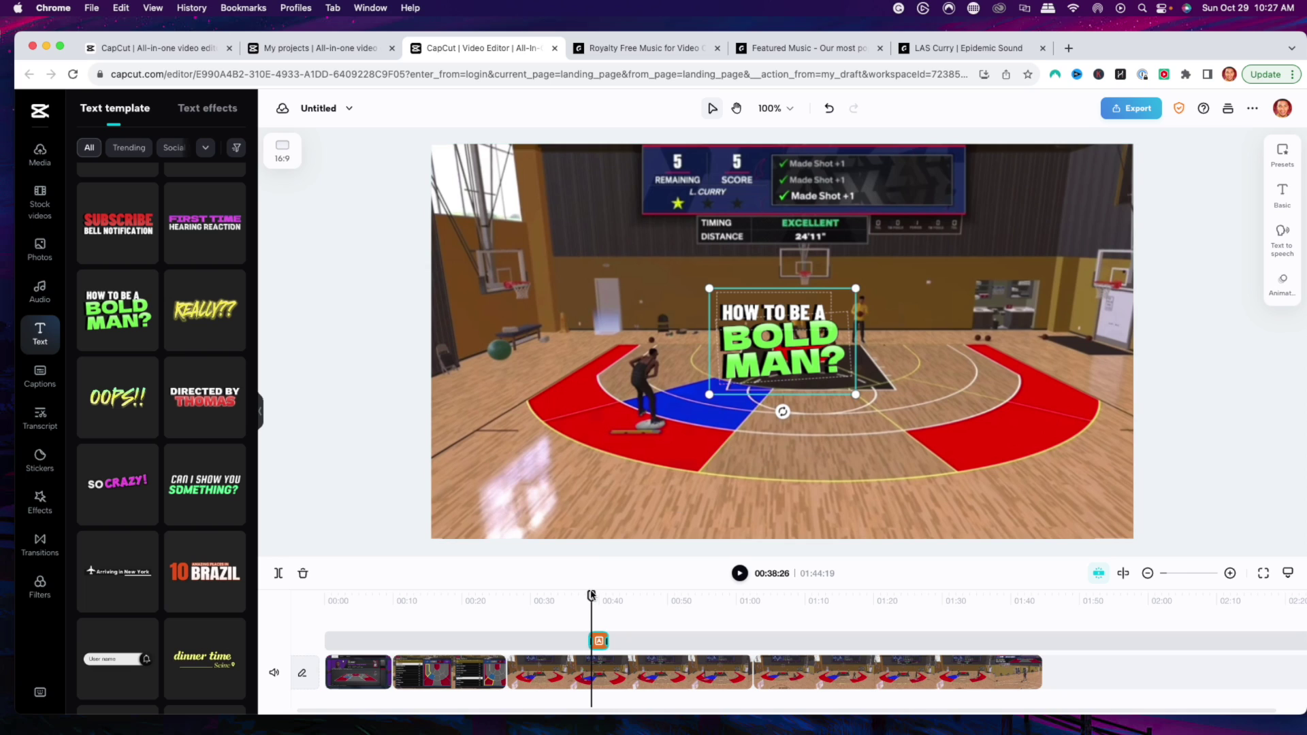
pyautogui.moveTo(604, 644)
pyautogui.mouseDown()
pyautogui.moveTo(689, 644)
pyautogui.moveTo(575, 644)
pyautogui.moveTo(591, 644)
pyautogui.mouseUp()
# - Change the title text to 'Green Bean Money', with 'Machine' on its own line
pyautogui.click(756, 332)
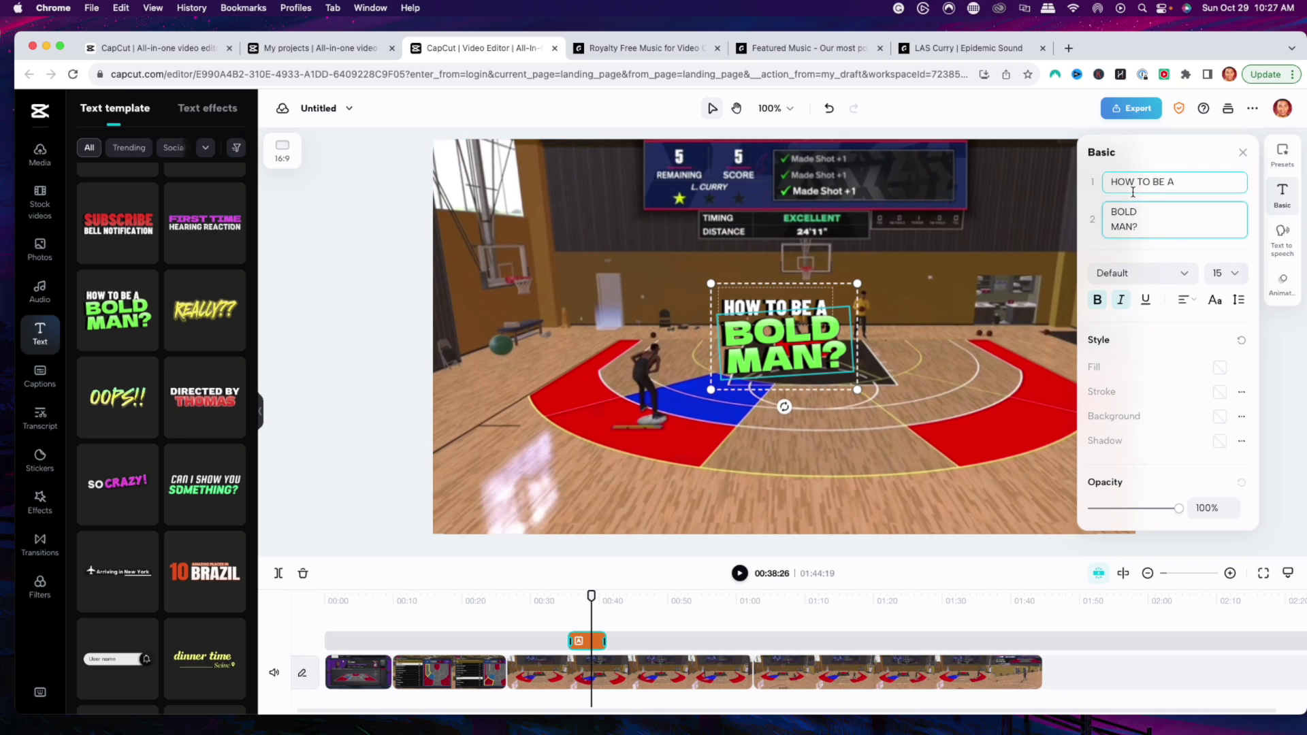
pyautogui.moveTo(1176, 181); pyautogui.dragTo(1105, 171)
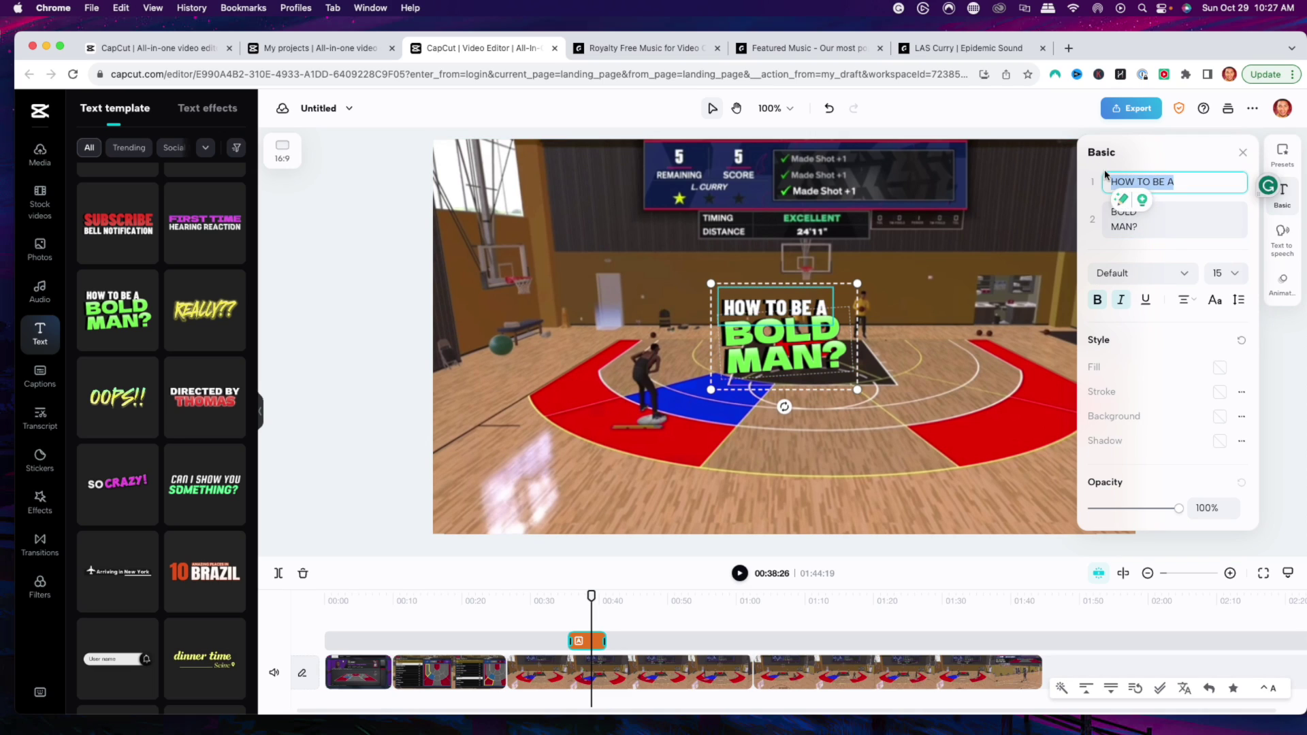
pyautogui.write('Green Beam')
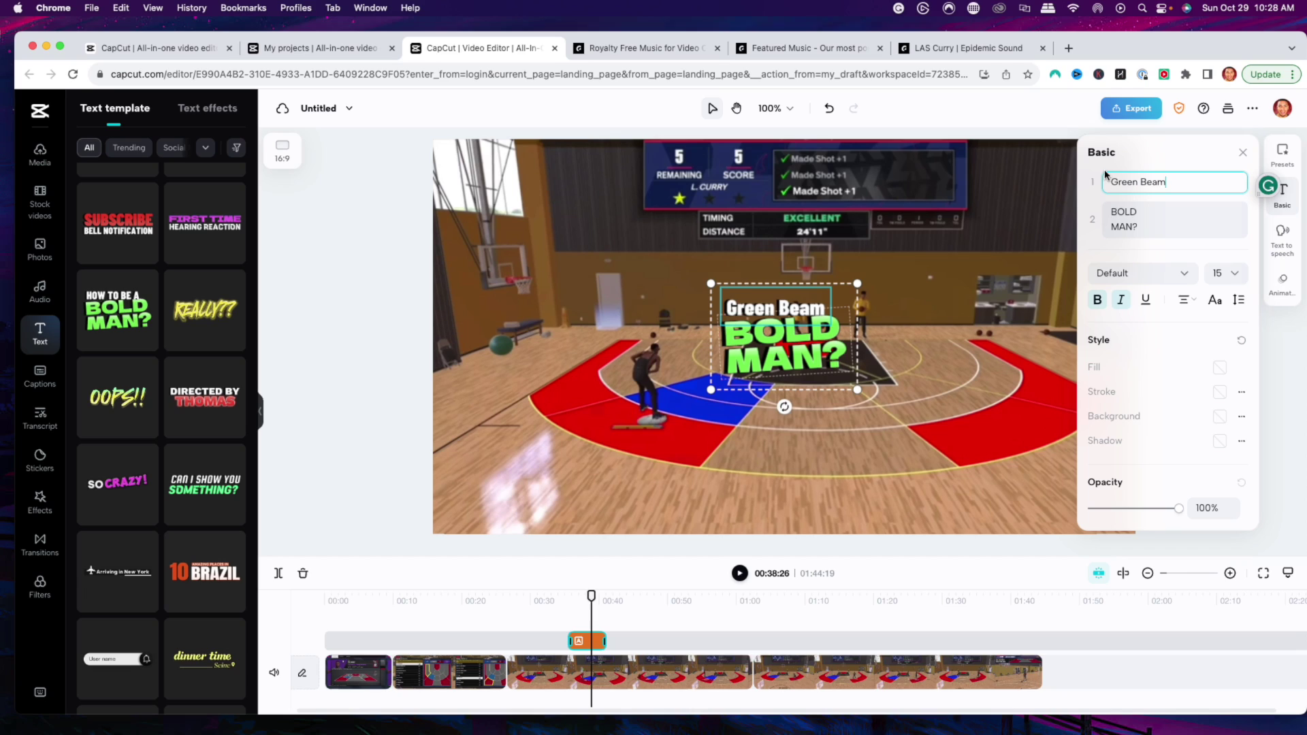
pyautogui.press('BackSpace')
pyautogui.write('n')
pyautogui.moveTo(1151, 228); pyautogui.dragTo(1093, 212)
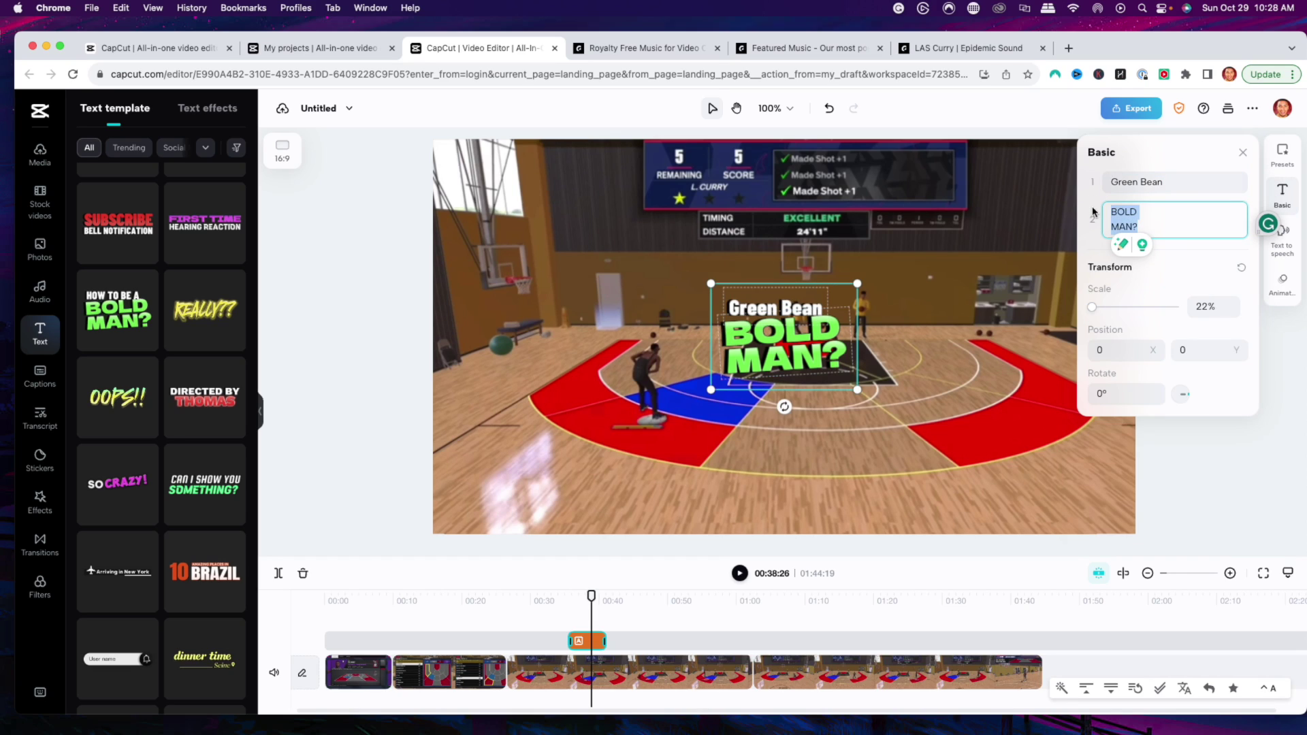
pyautogui.write('Money Machine')
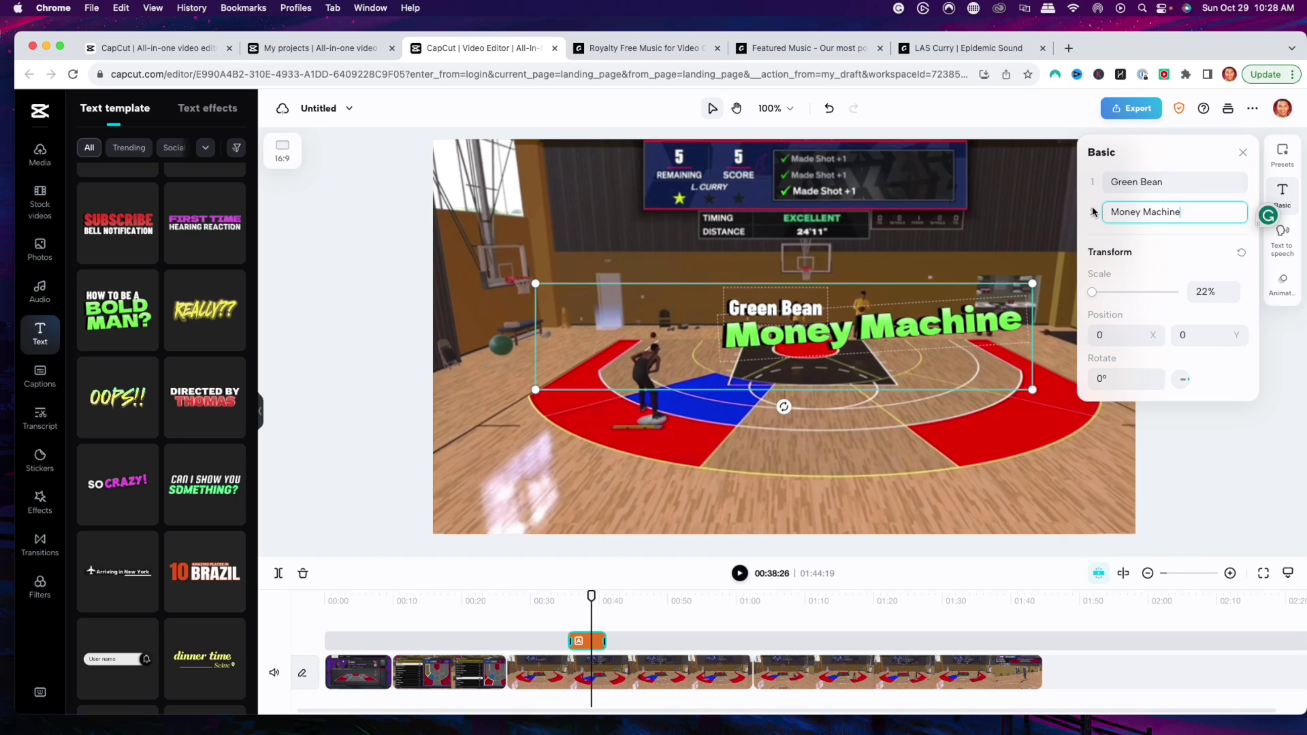
pyautogui.click(1145, 213)
pyautogui.press('Return')
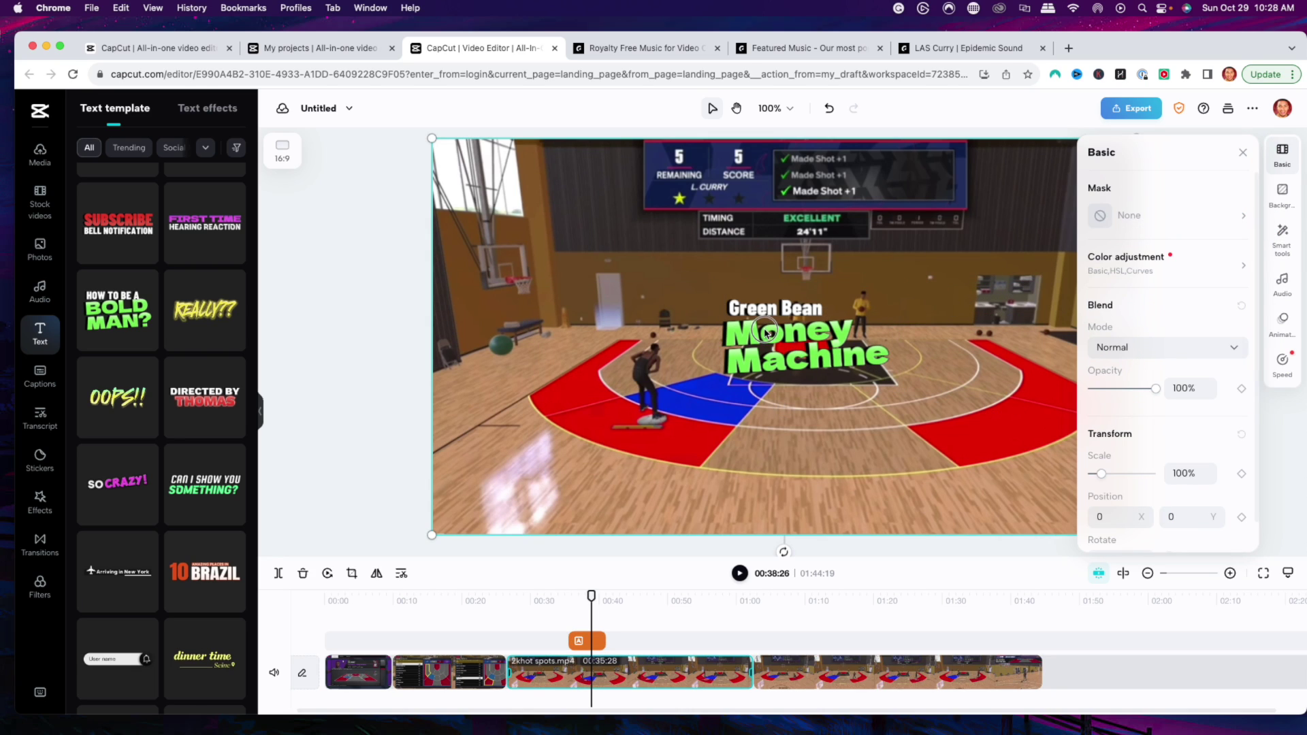
# - Move the Green Bean Money Machine text clip to about 00:42 and check its timing
pyautogui.click(766, 333)
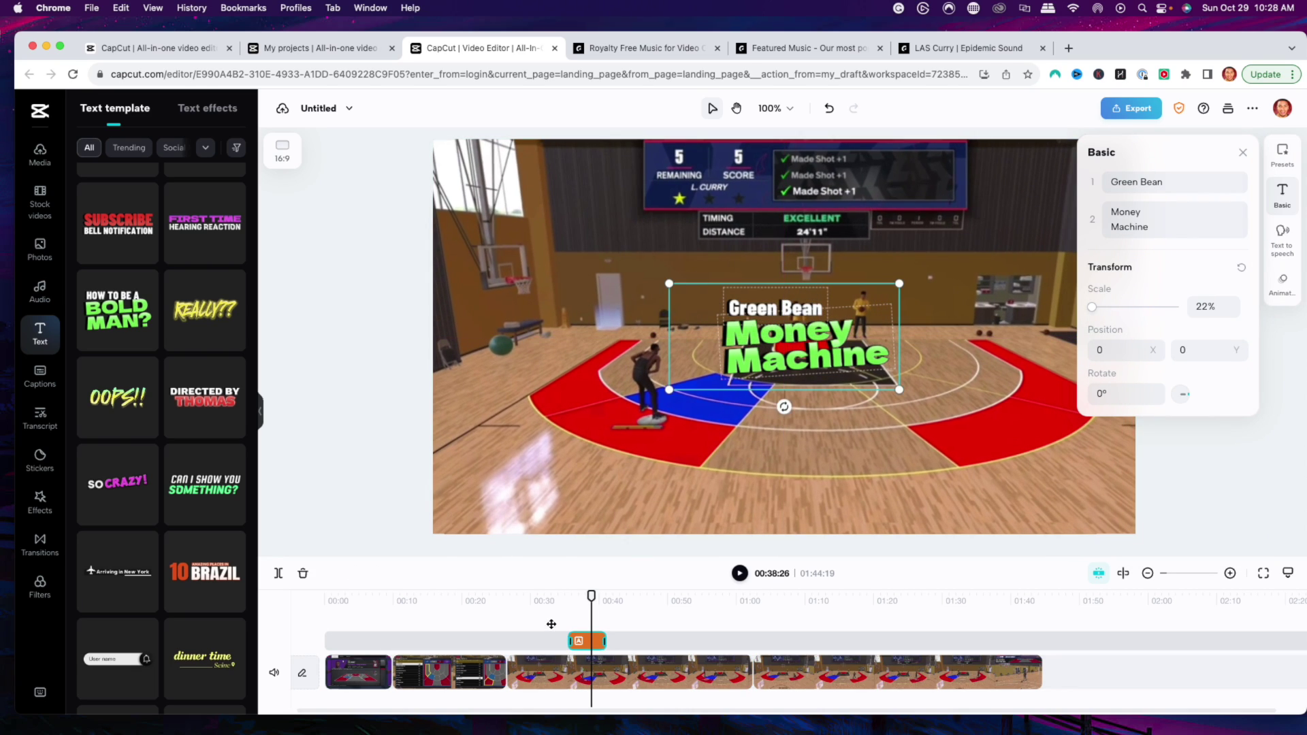
pyautogui.moveTo(588, 596)
pyautogui.mouseDown()
pyautogui.moveTo(569, 597)
pyautogui.moveTo(614, 596)
pyautogui.mouseUp()
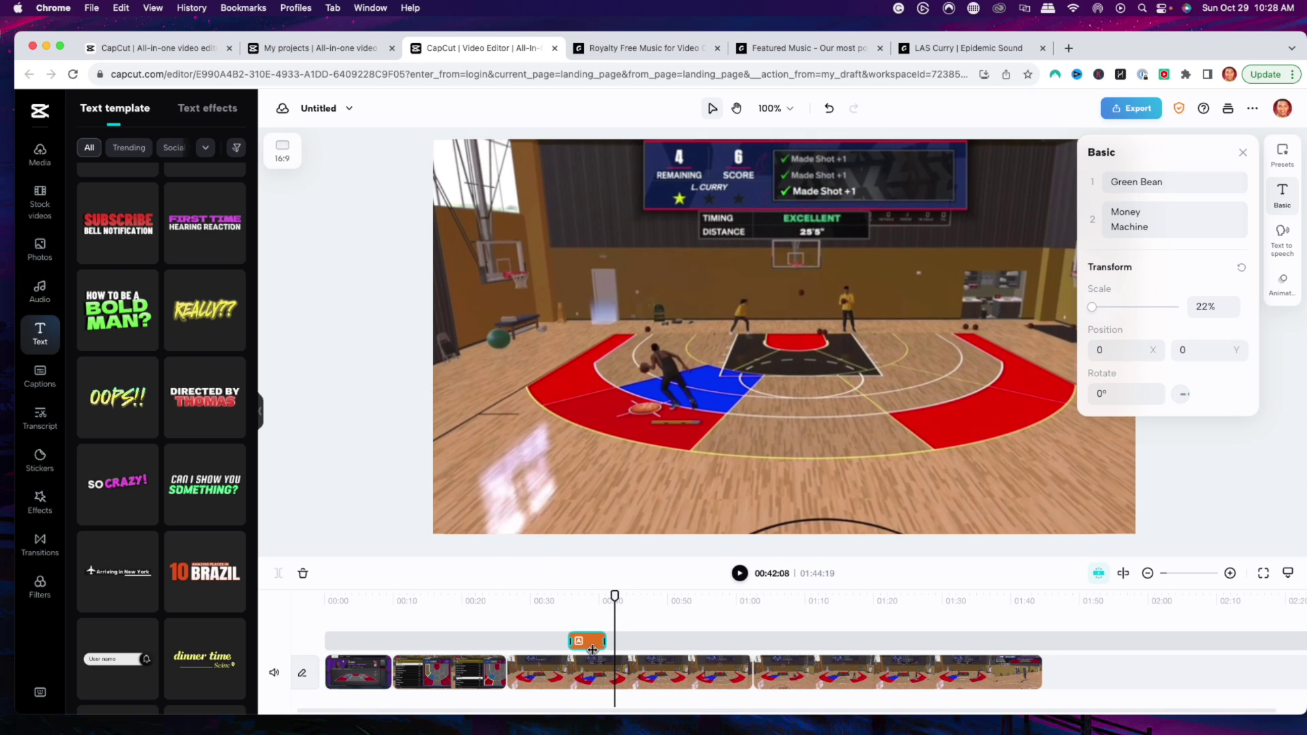
pyautogui.moveTo(611, 644); pyautogui.dragTo(636, 644)
pyautogui.click(603, 598)
pyautogui.press('space')
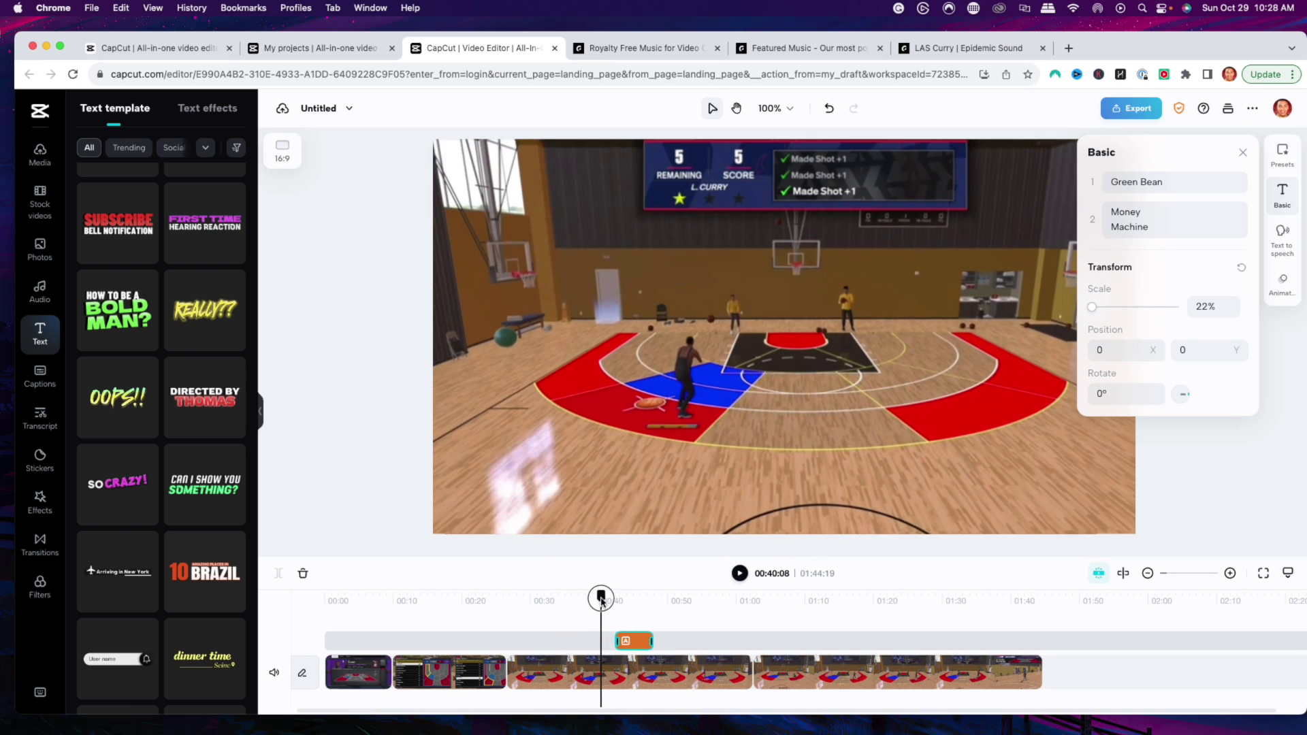
pyautogui.press('space')
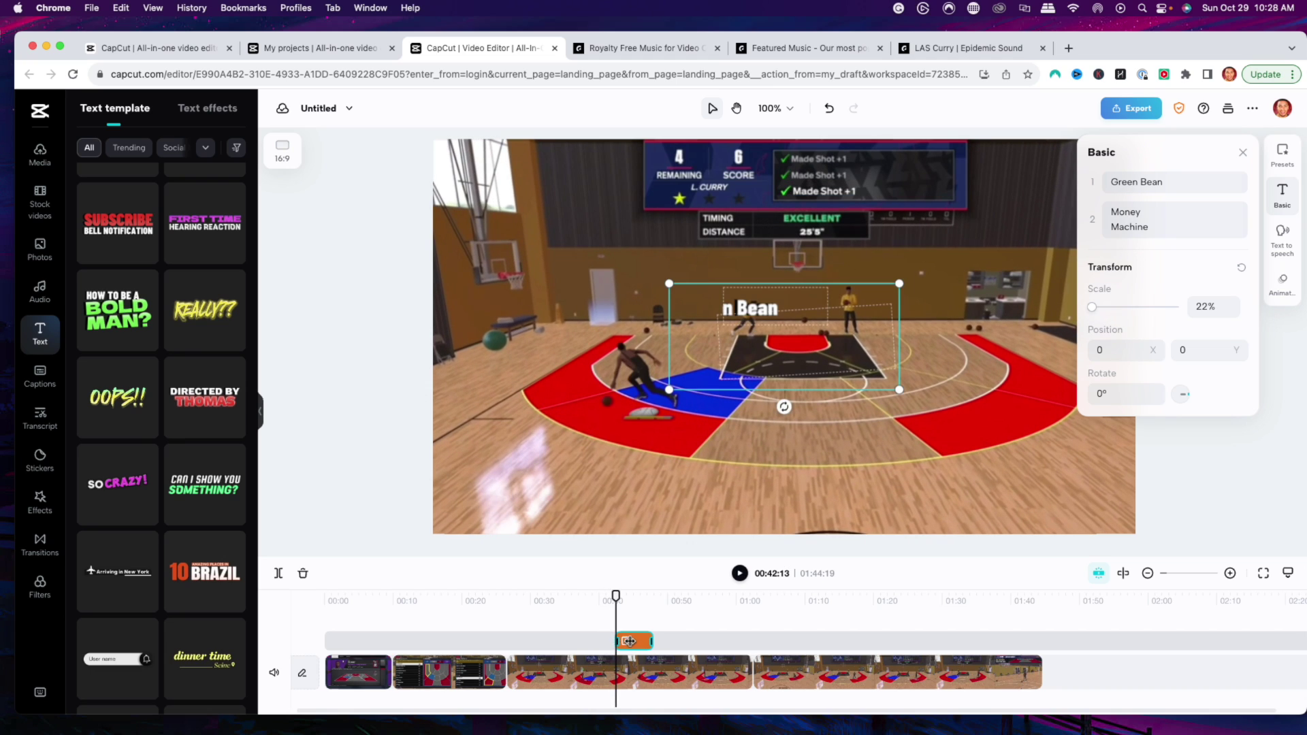
pyautogui.moveTo(629, 642); pyautogui.dragTo(615, 643)
# - Preview the text timing around 00:42, then deselect the text overlay
pyautogui.moveTo(608, 595); pyautogui.dragTo(586, 594)
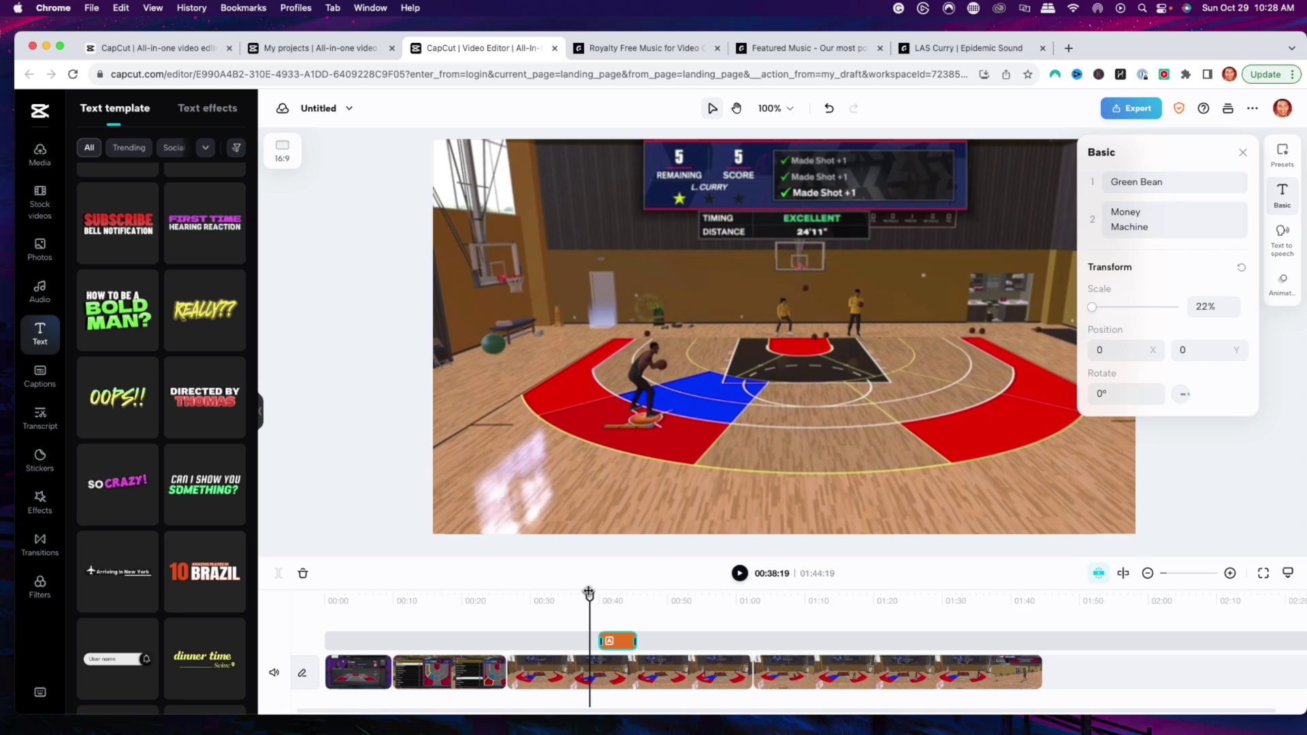
pyautogui.press('space')
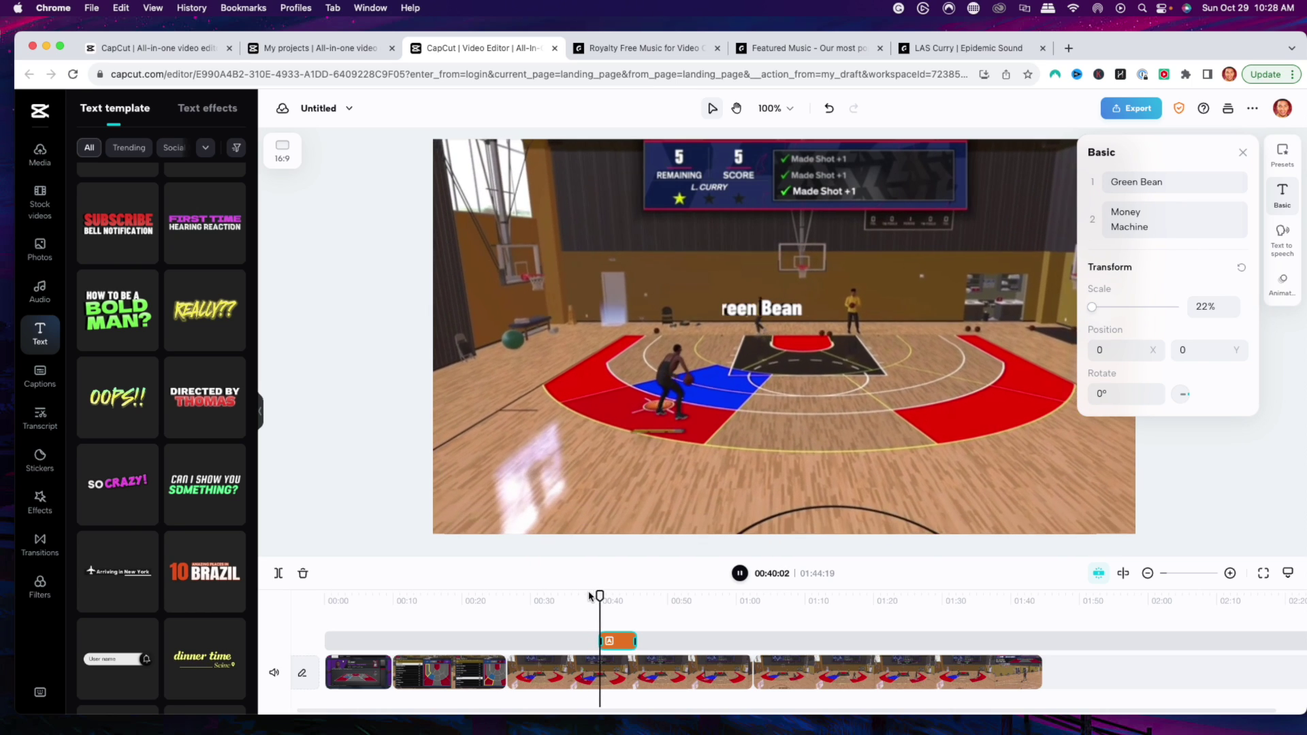
pyautogui.press('space')
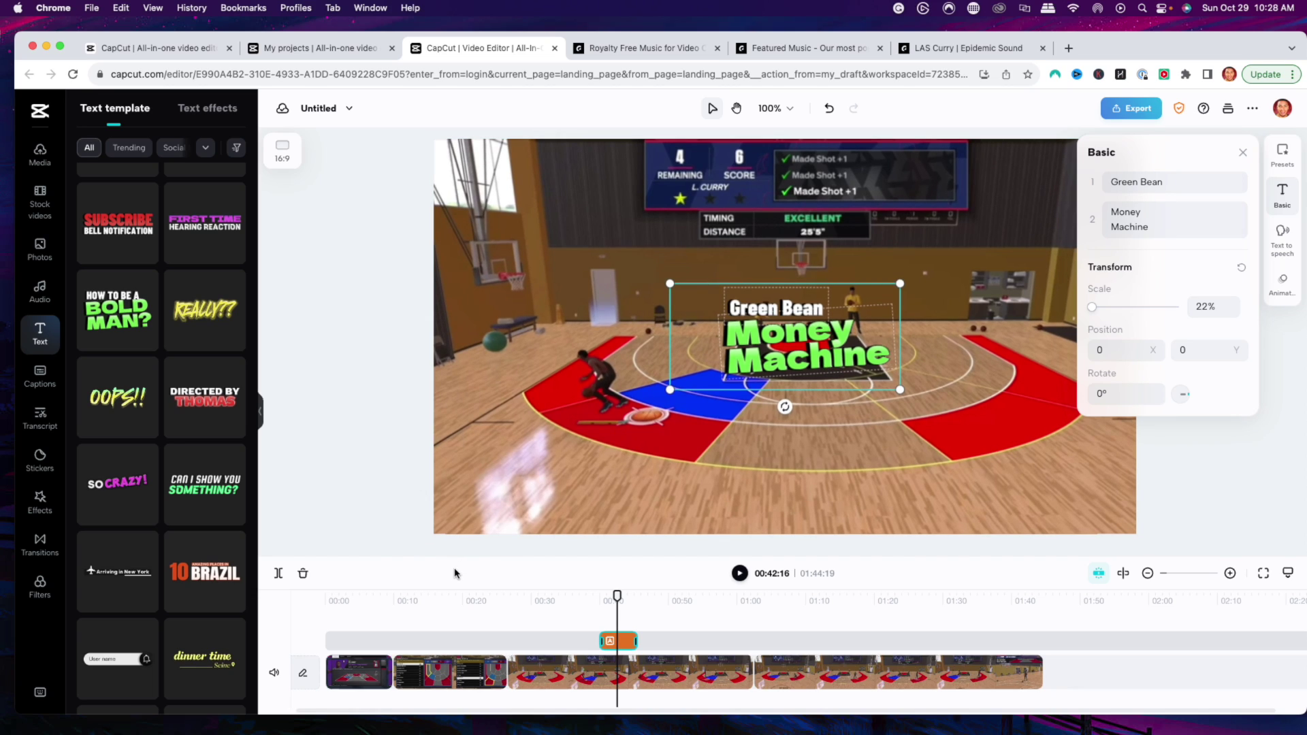
pyautogui.click(382, 493)
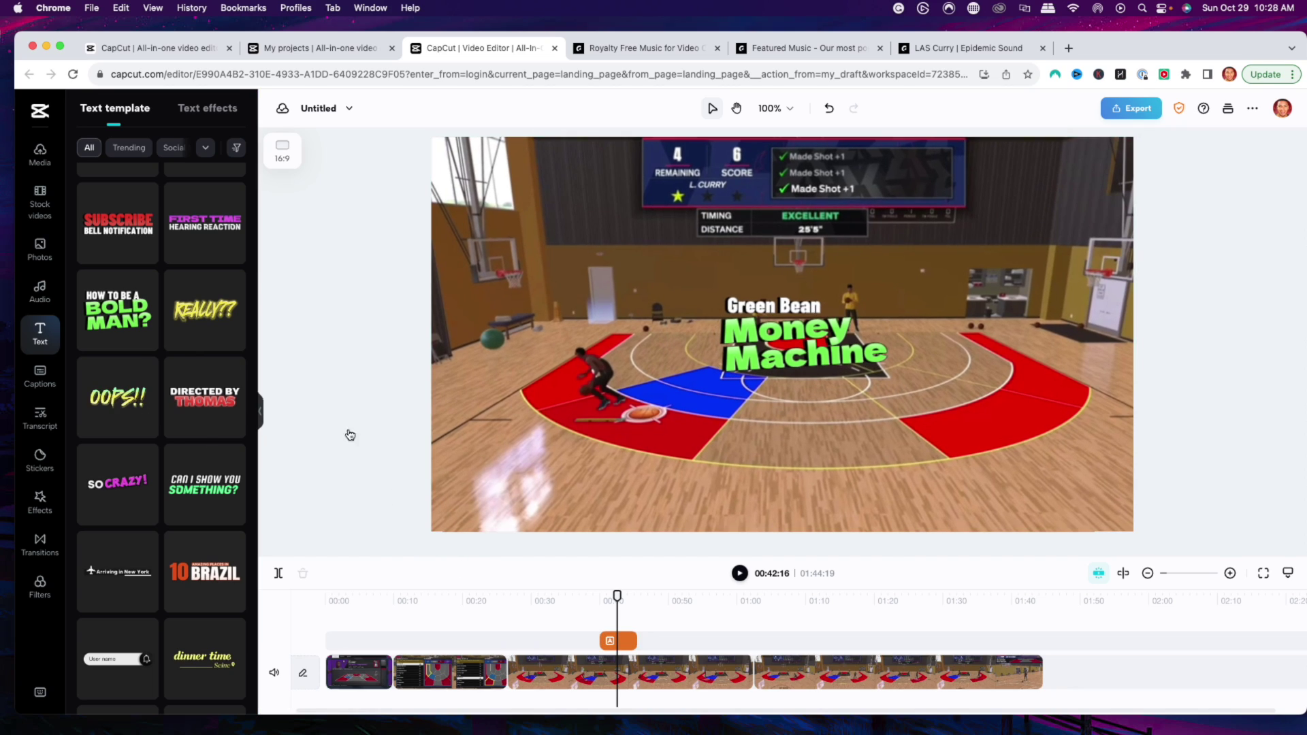
# - Browse Photos, return to the uploaded Media, close the text panel, and rewind to 00:00
pyautogui.click(41, 252)
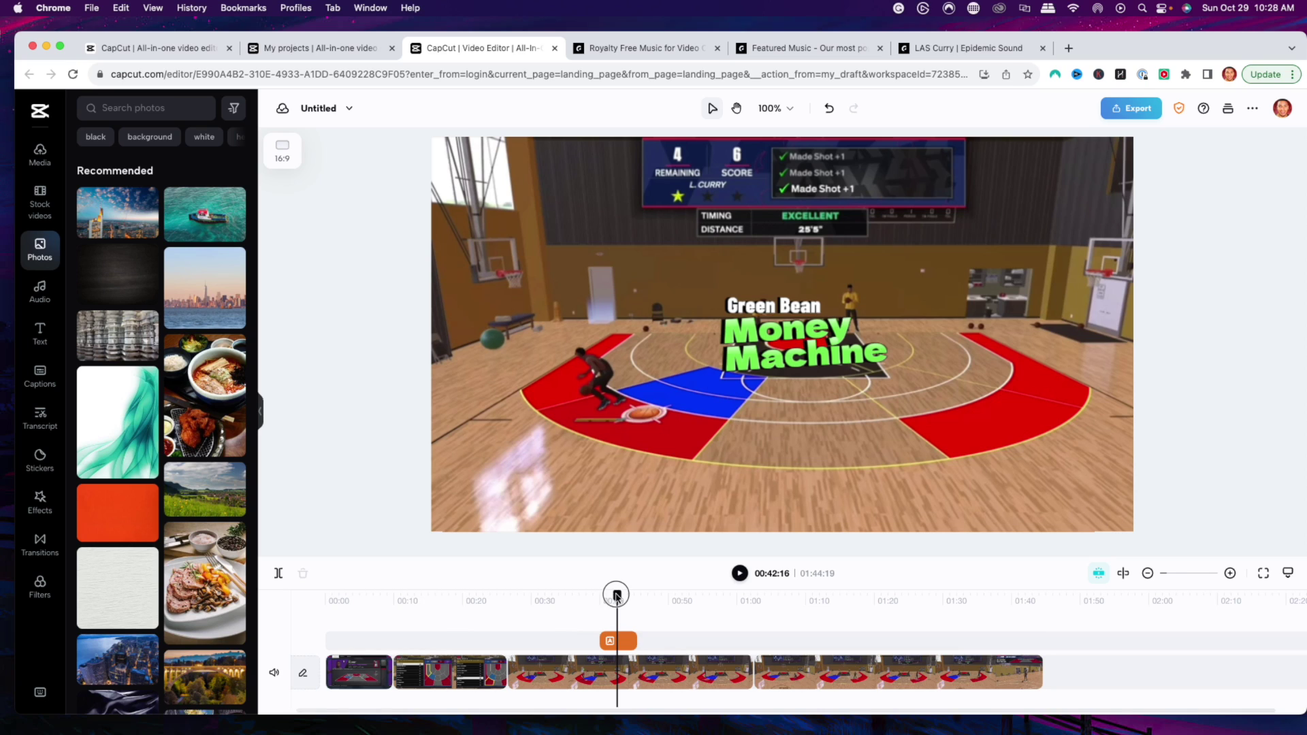
pyautogui.moveTo(617, 596); pyautogui.dragTo(507, 596)
pyautogui.click(619, 640)
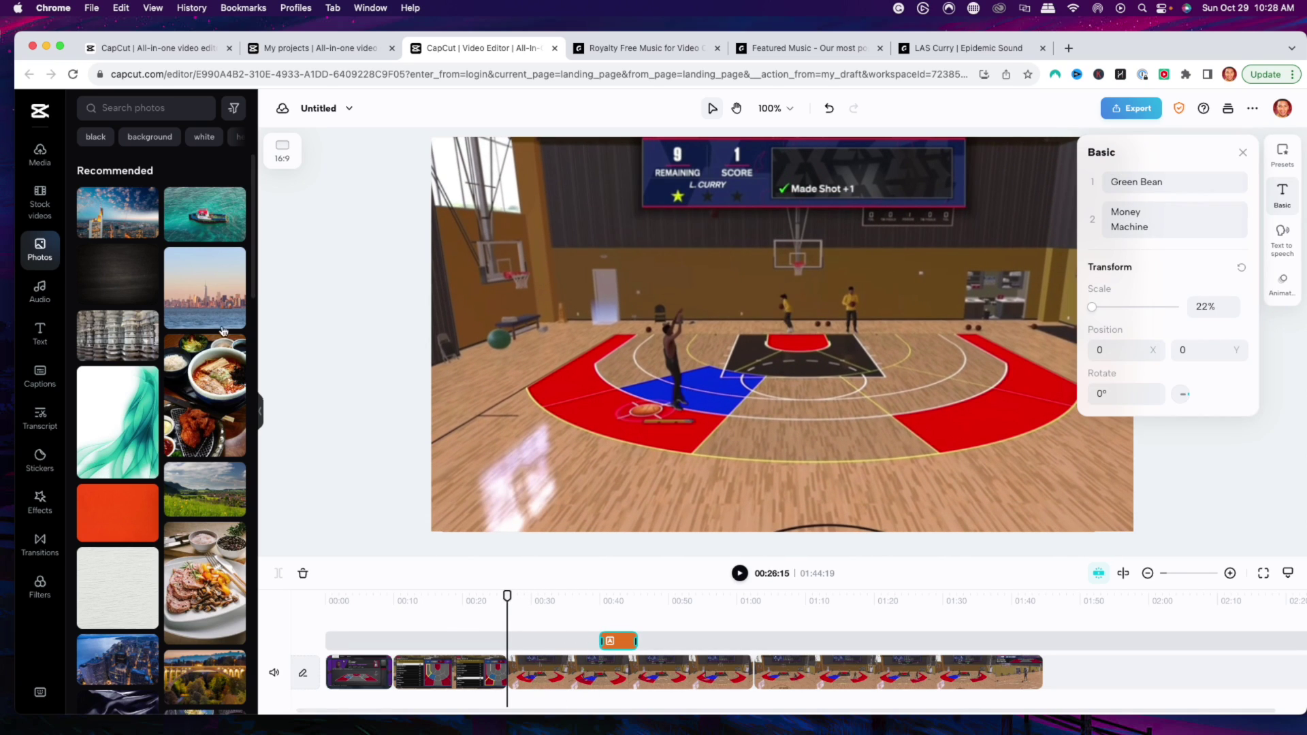
pyautogui.click(116, 114)
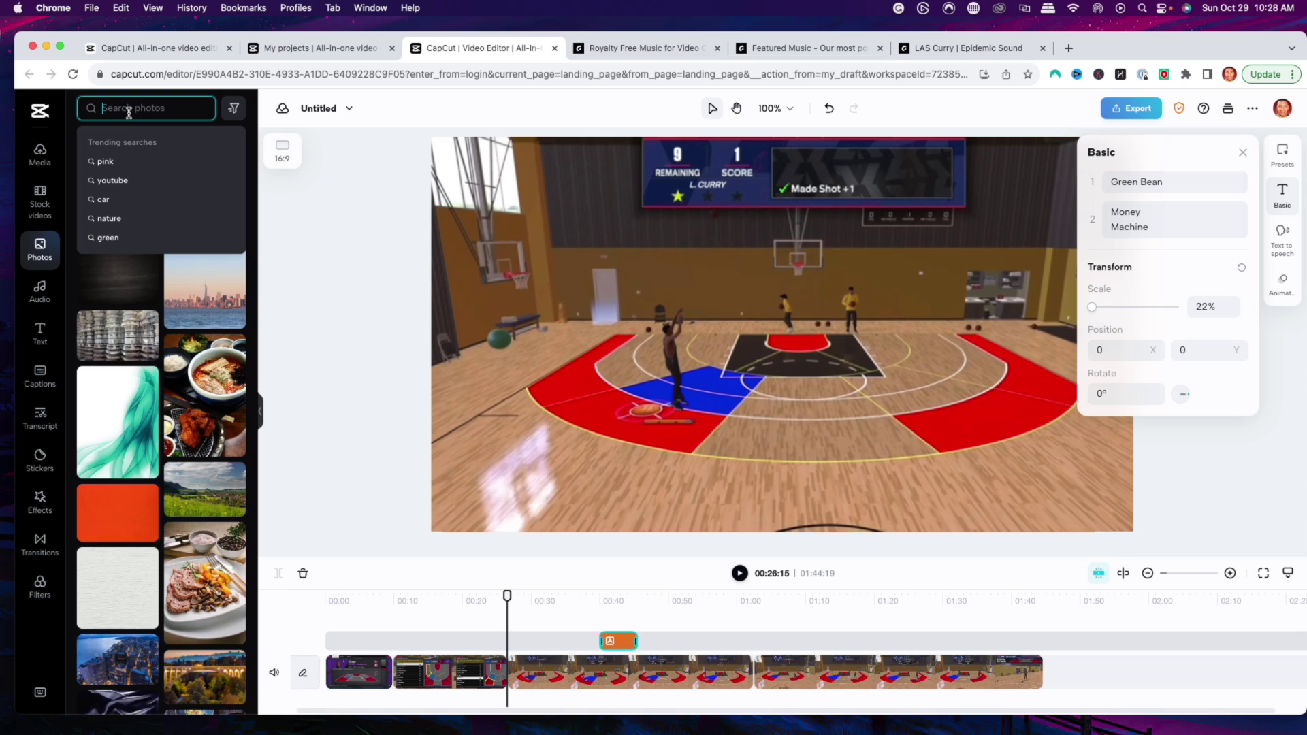
pyautogui.click(35, 155)
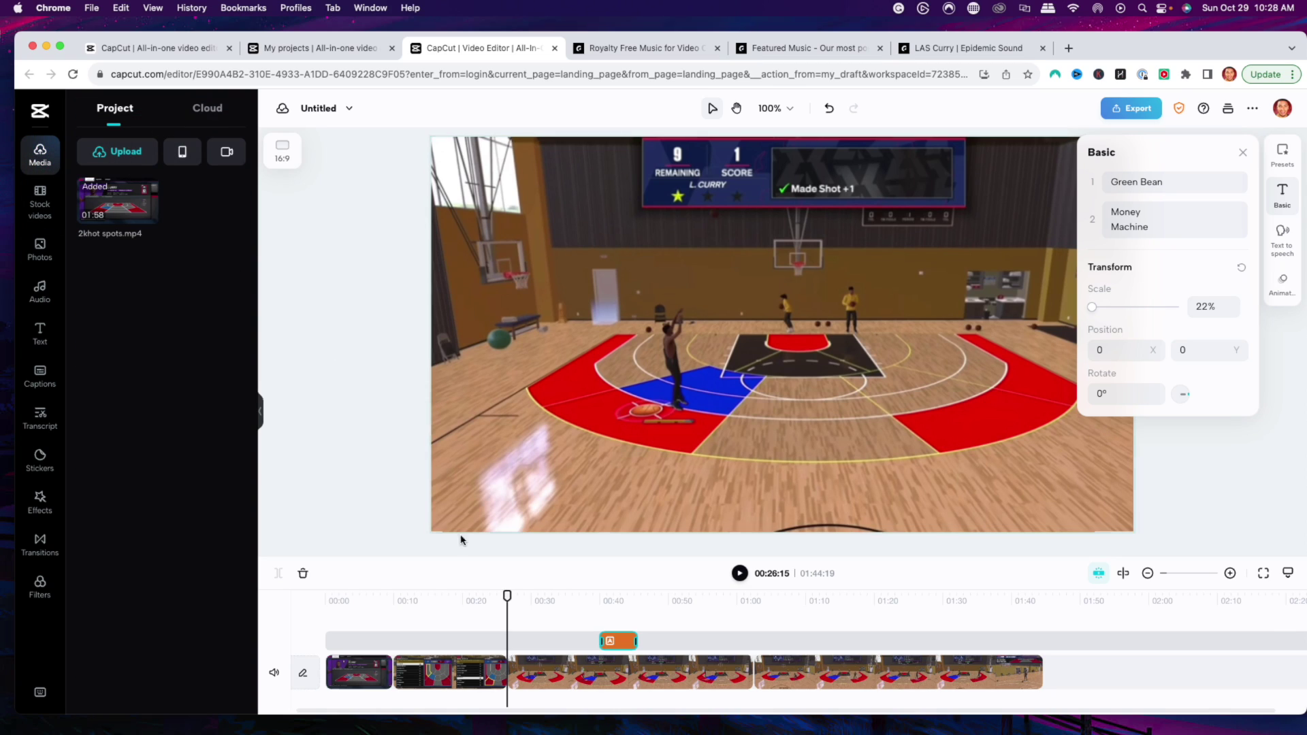
pyautogui.moveTo(504, 597); pyautogui.dragTo(797, 606)
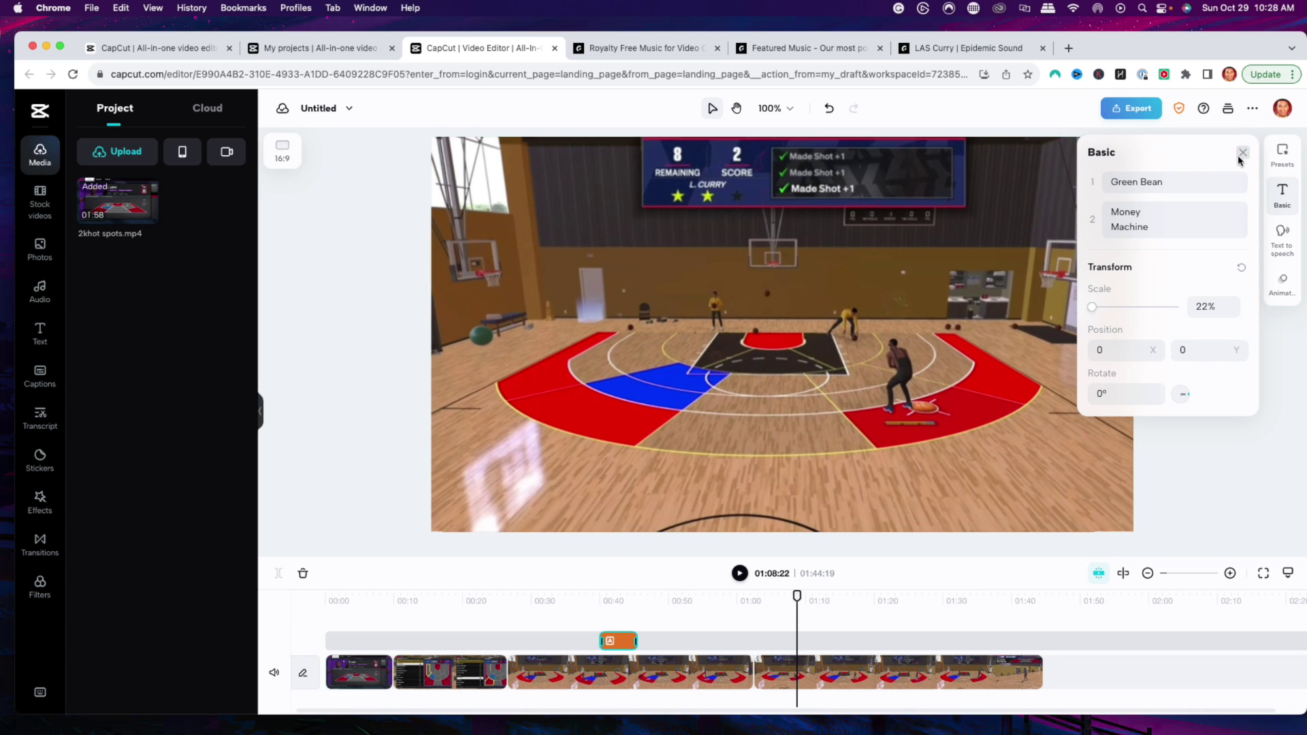
pyautogui.click(1242, 153)
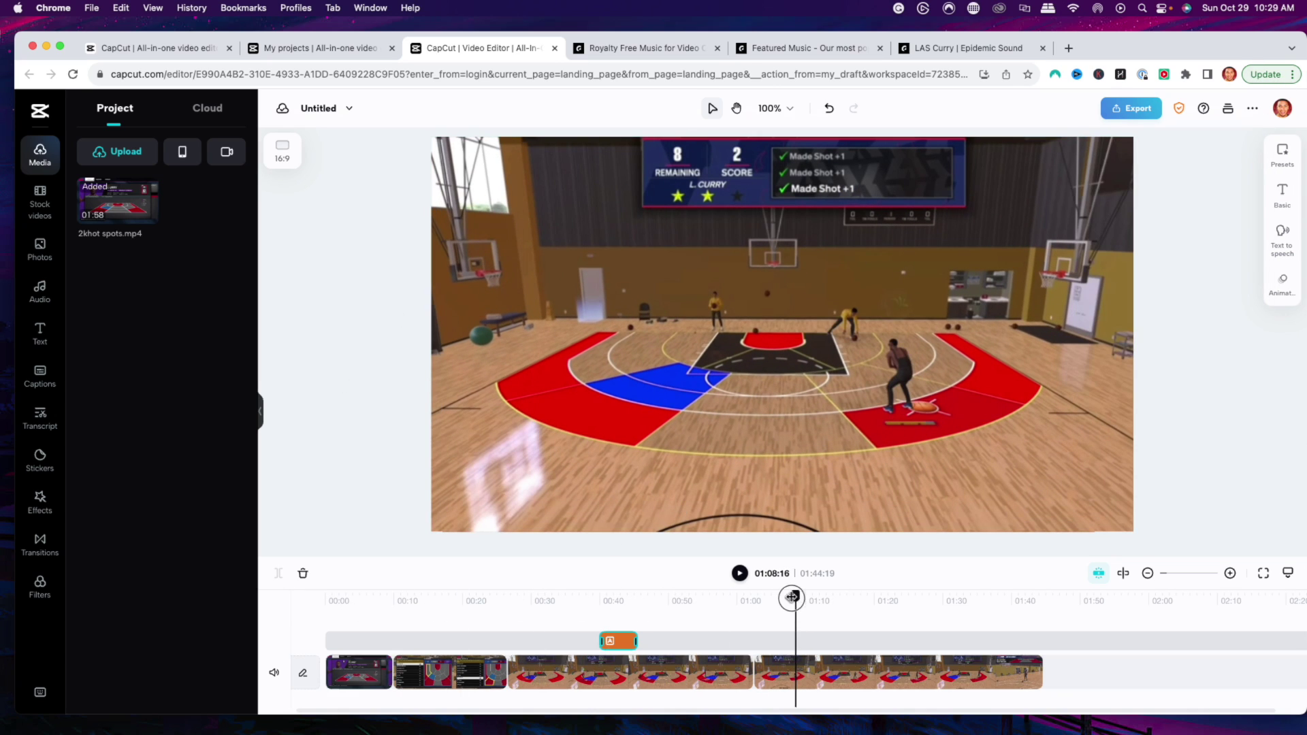
pyautogui.moveTo(792, 597); pyautogui.dragTo(304, 575)
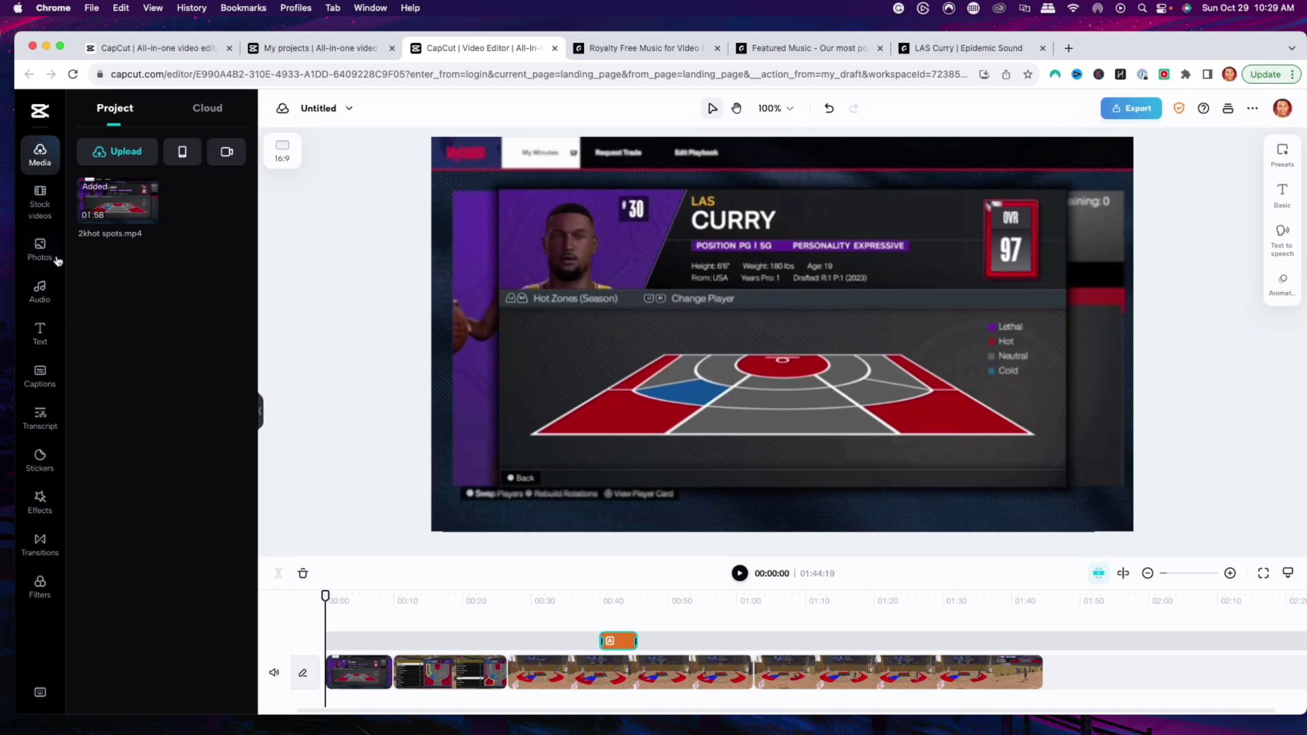
# - Open the Audio library and scroll through the Recommended music tracks
pyautogui.click(40, 291)
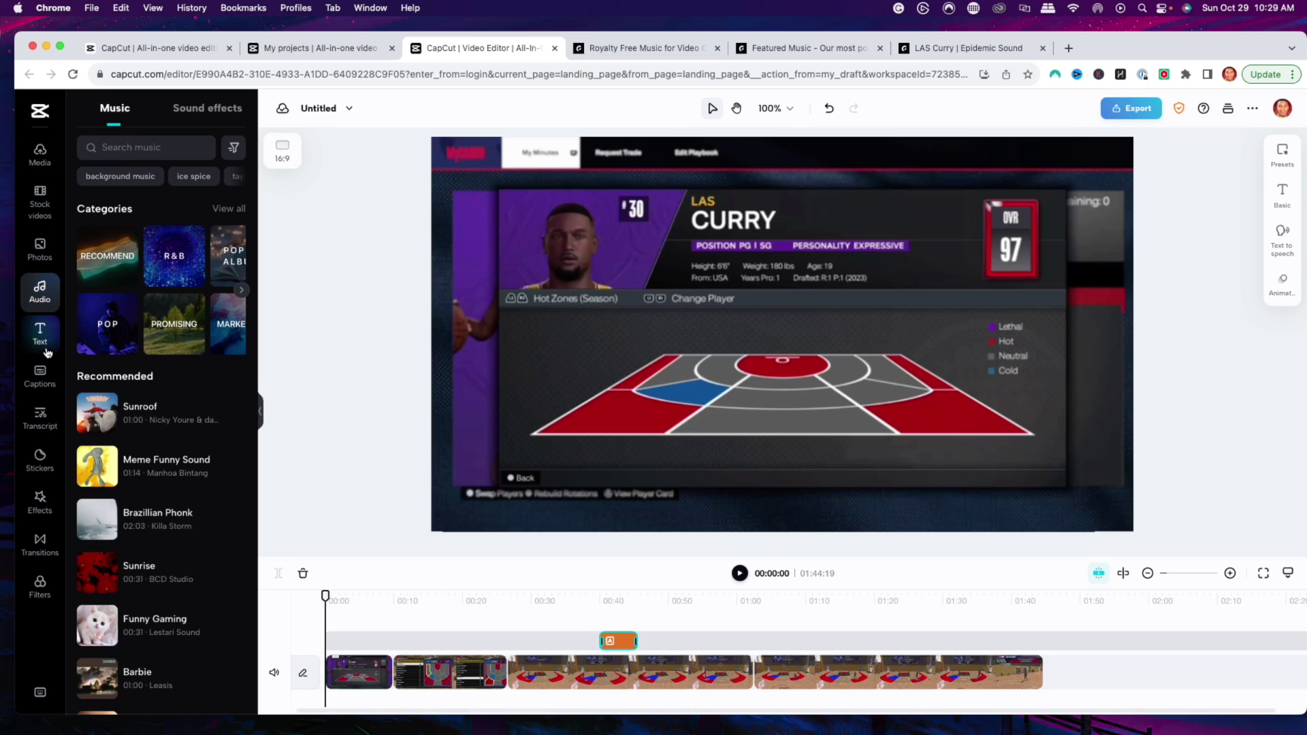
pyautogui.scroll(-2, 215, 442)
pyautogui.rightClick(219, 439)
pyautogui.click(330, 375)
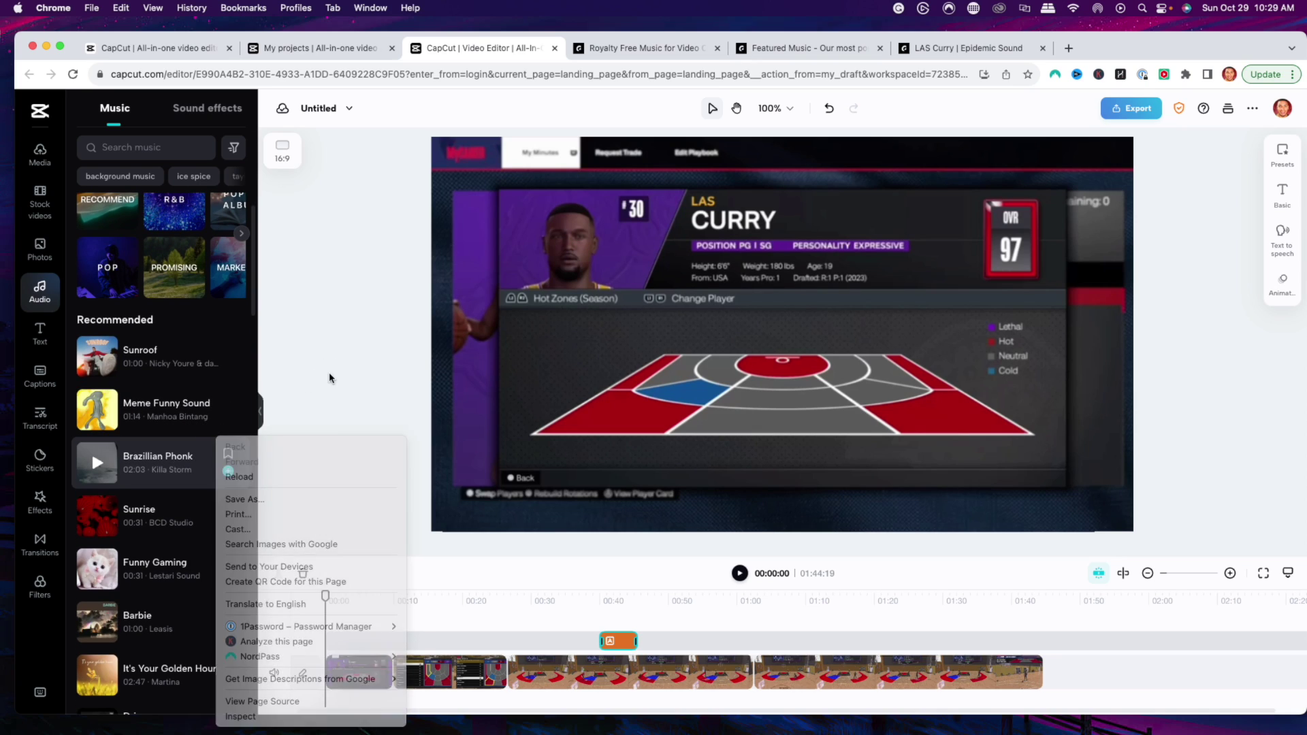
pyautogui.scroll(-5, 175, 405)
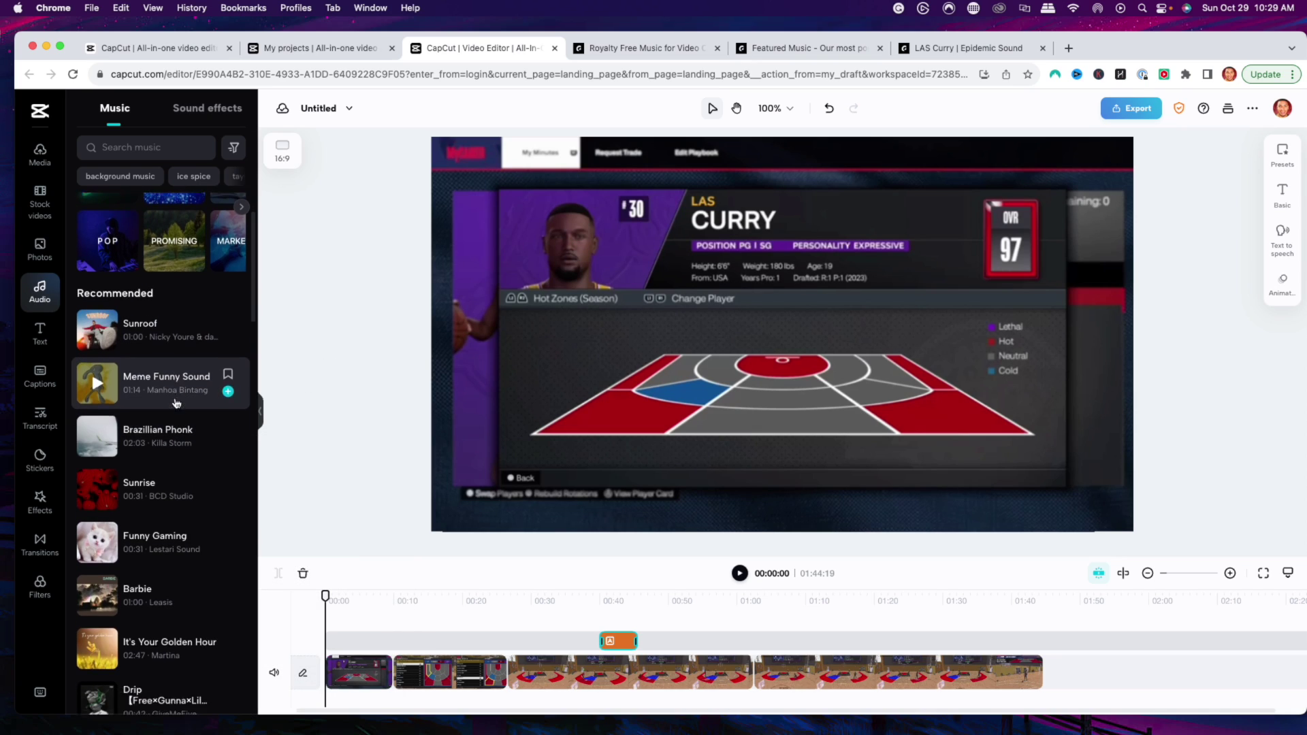
pyautogui.scroll(-2, 174, 415)
pyautogui.scroll(5, 139, 454)
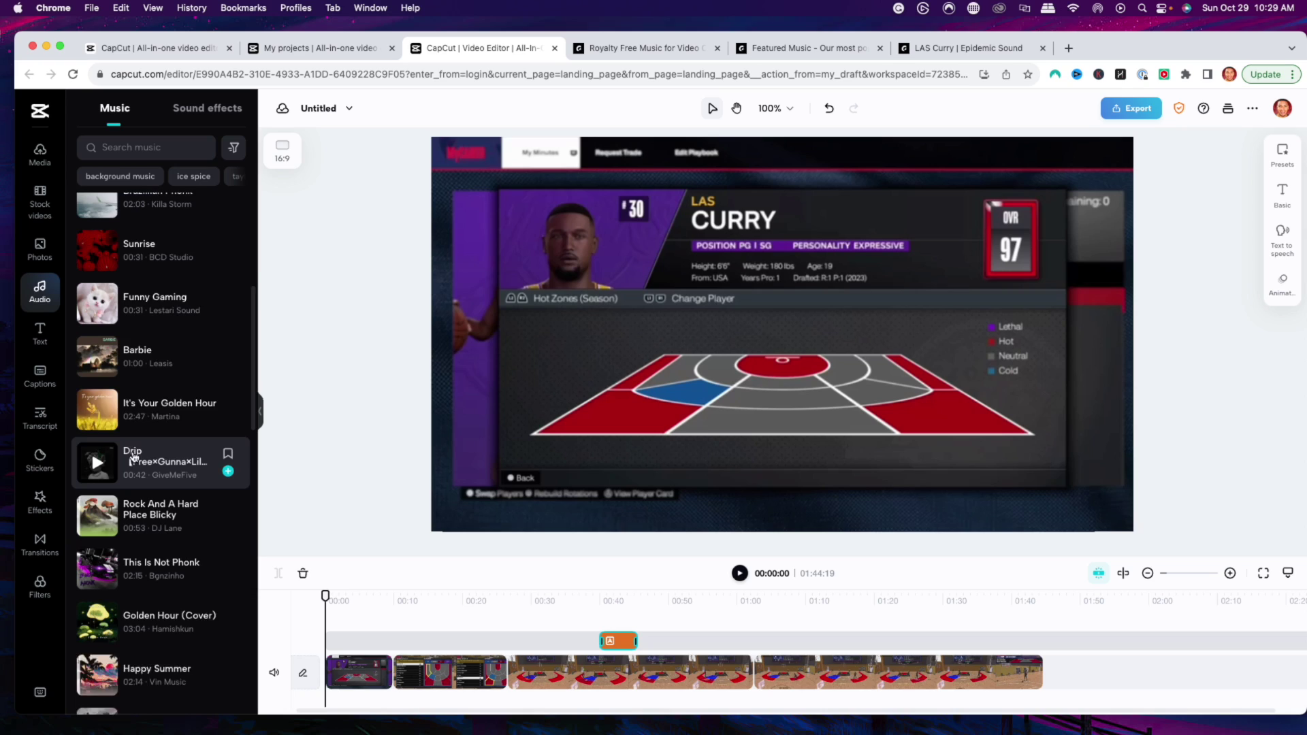
pyautogui.scroll(4, 138, 454)
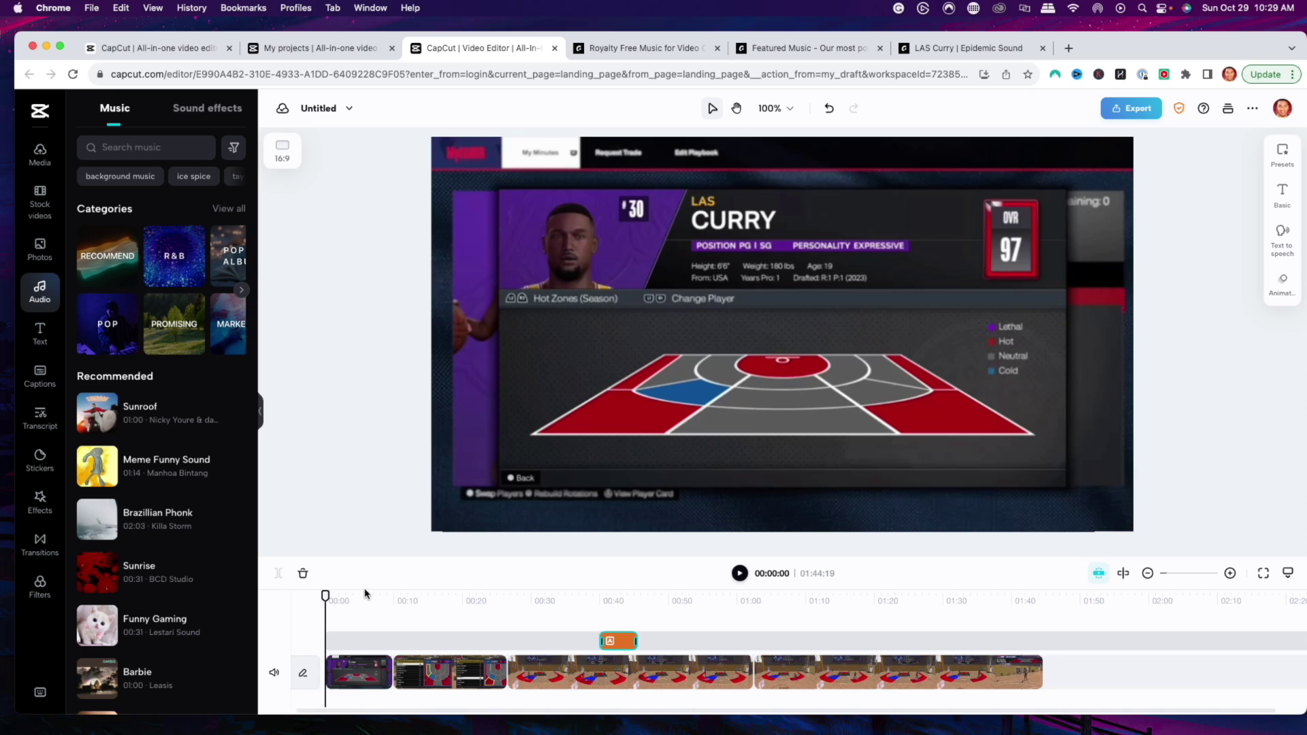
pyautogui.moveTo(181, 488)
# - Scroll through Epidemic Sound's royalty-free music page, then switch to the Featured Music tab
pyautogui.moveTo(163, 461)
pyautogui.click(650, 49)
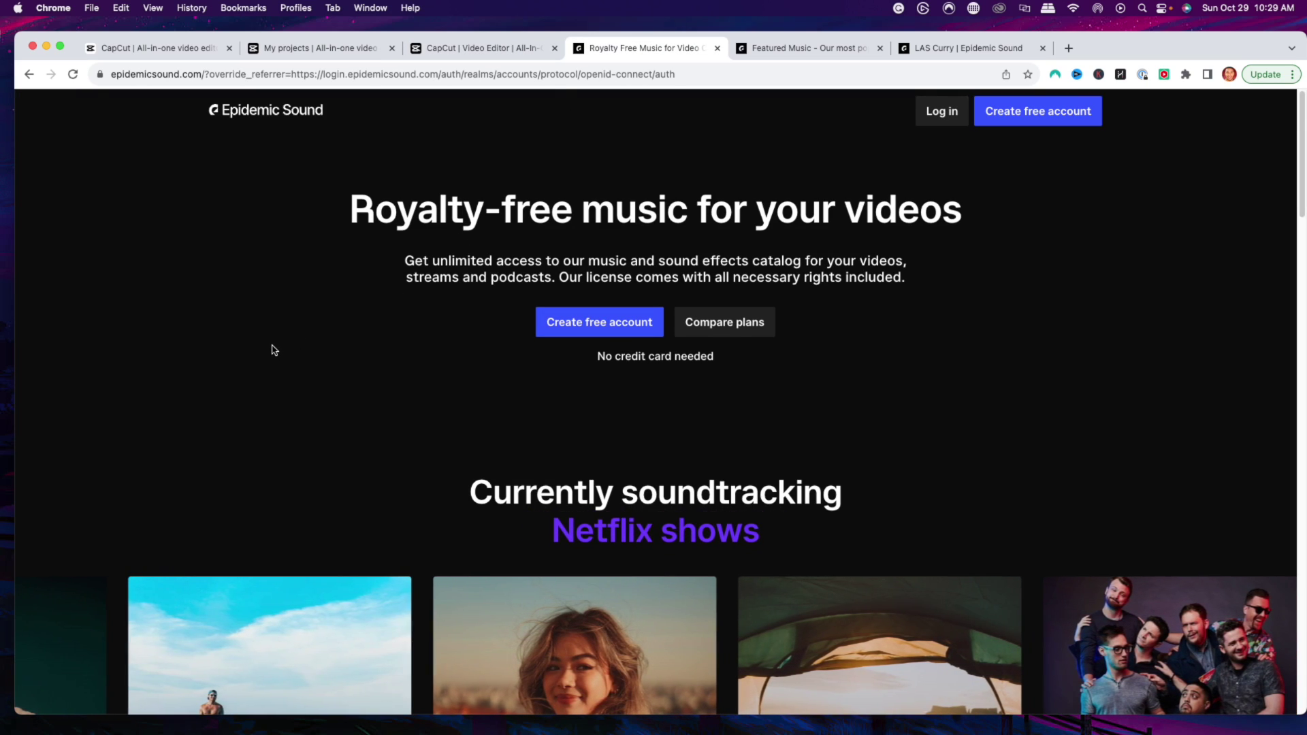
pyautogui.scroll(-10, 399, 338)
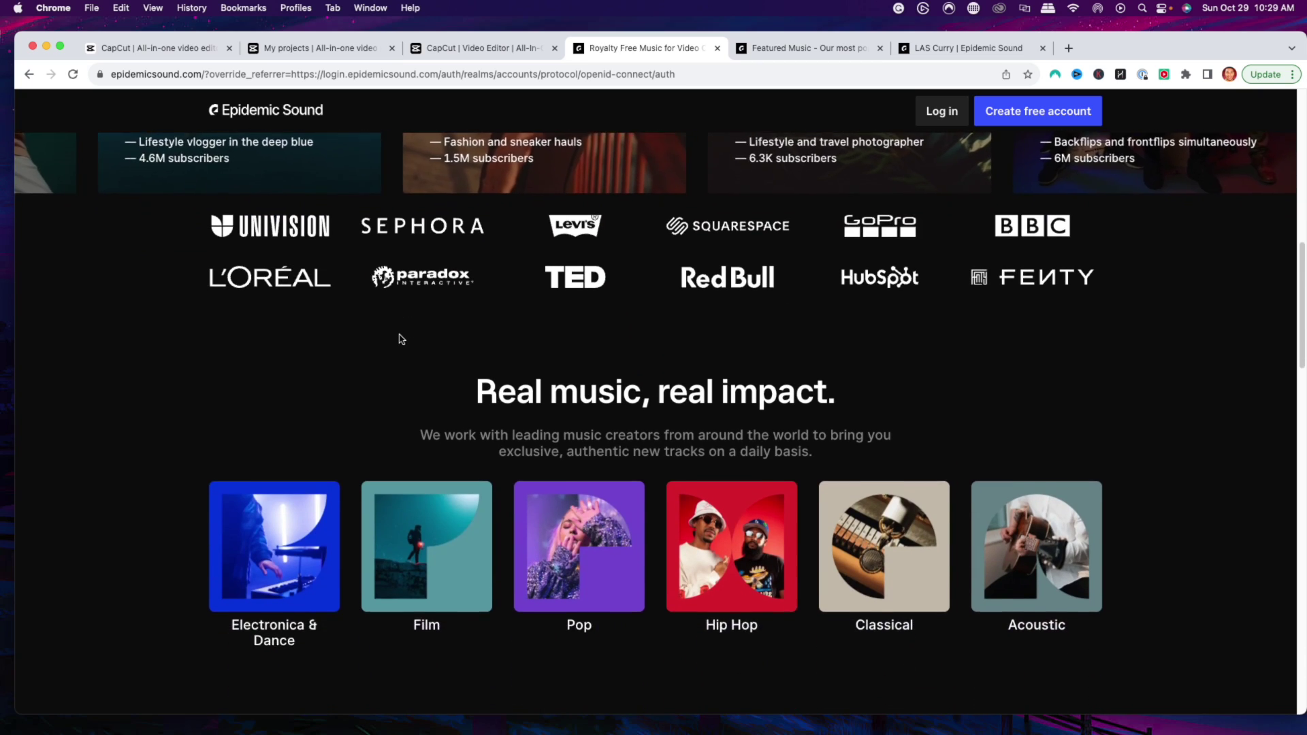
pyautogui.scroll(-10, 405, 348)
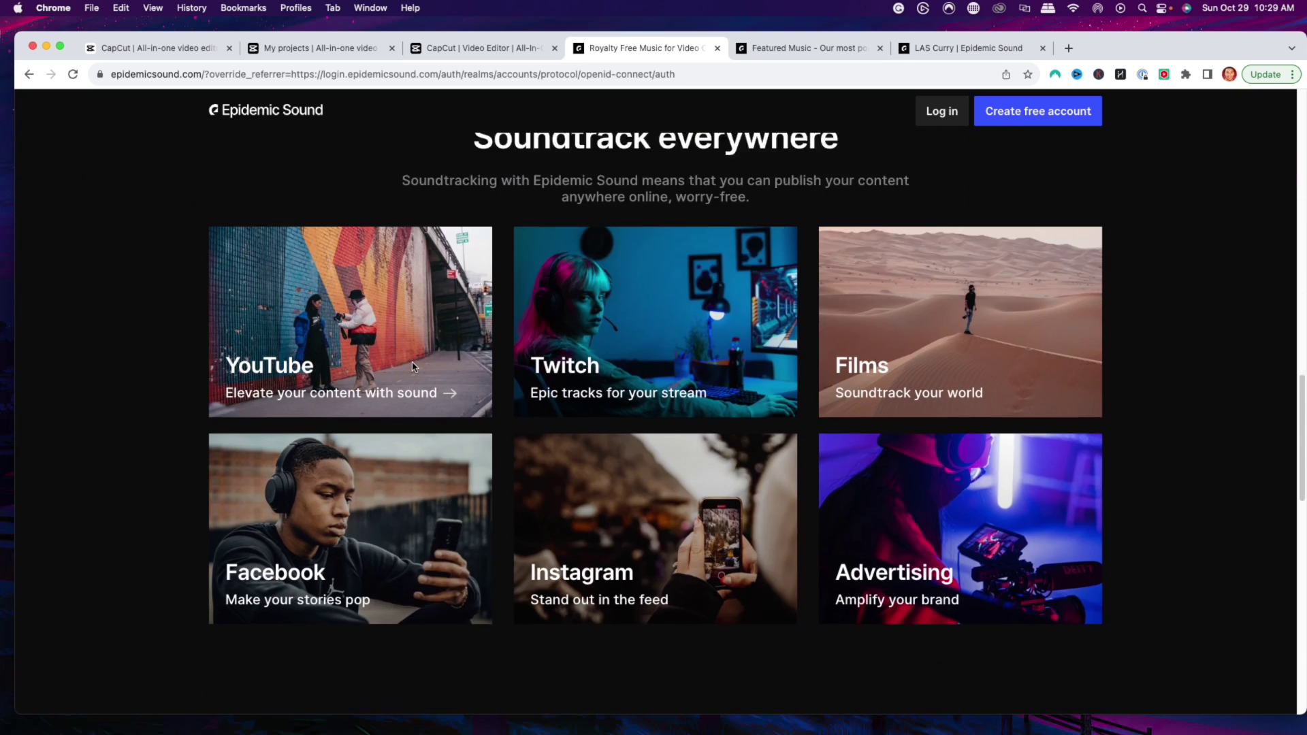
pyautogui.scroll(4, 415, 369)
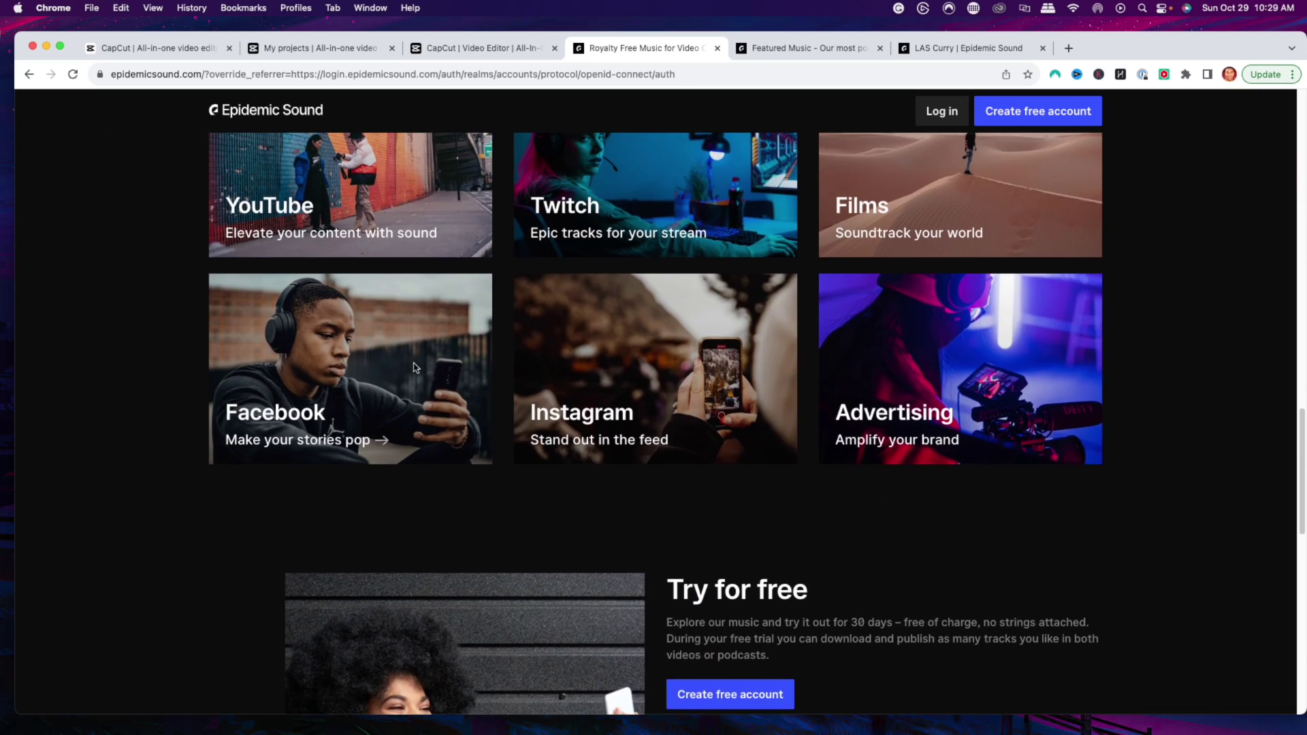
pyautogui.scroll(3, 415, 369)
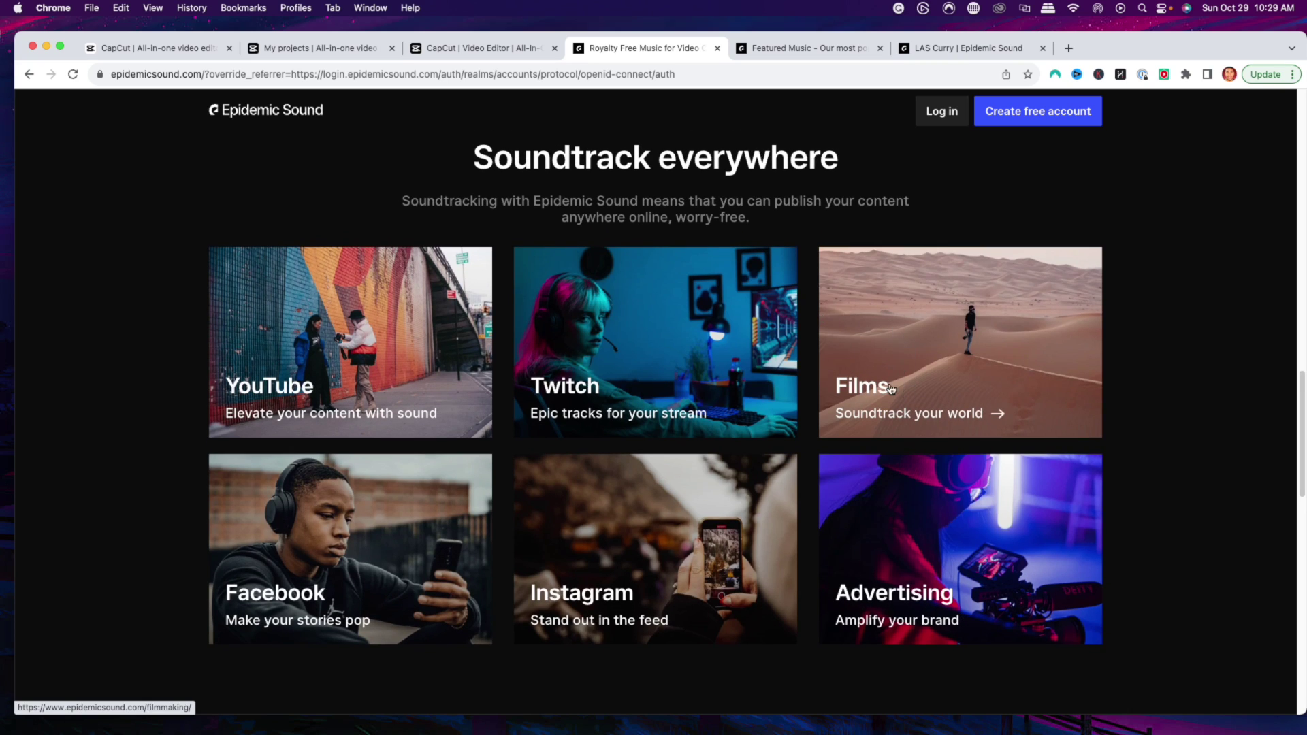
pyautogui.scroll(15, 663, 537)
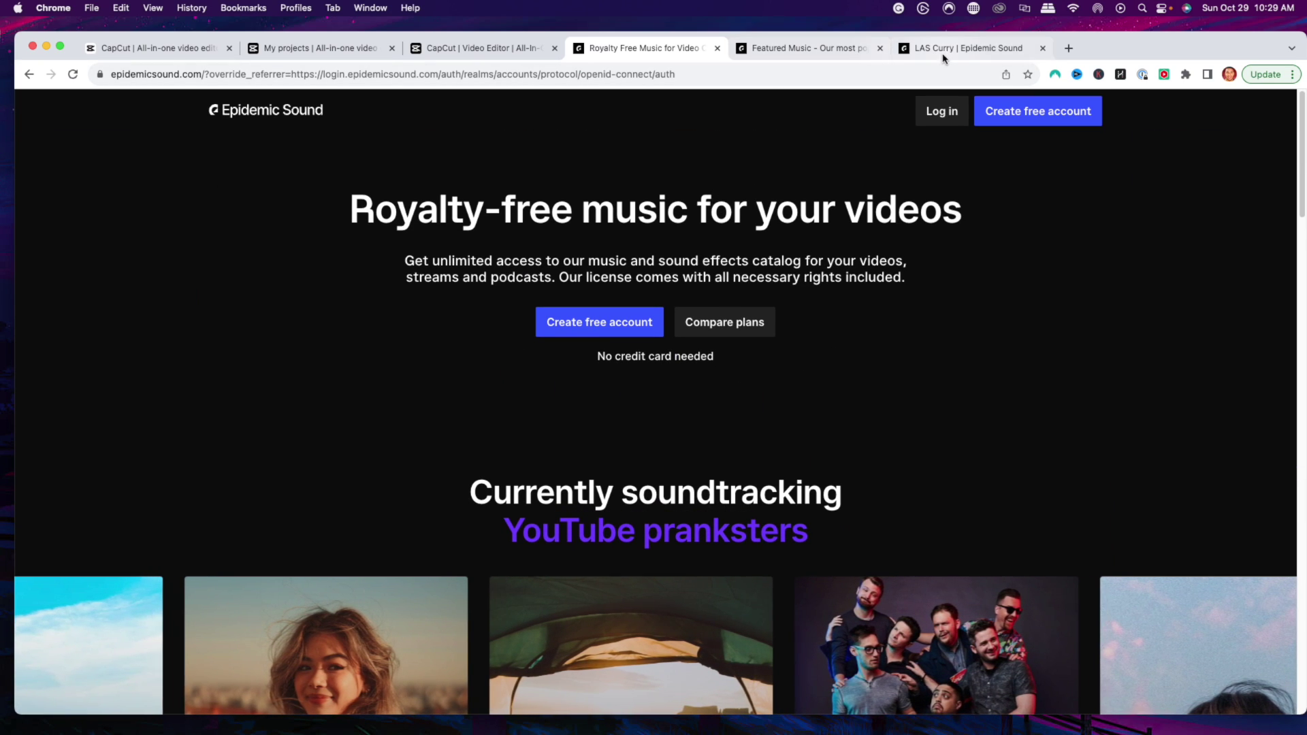
pyautogui.click(829, 49)
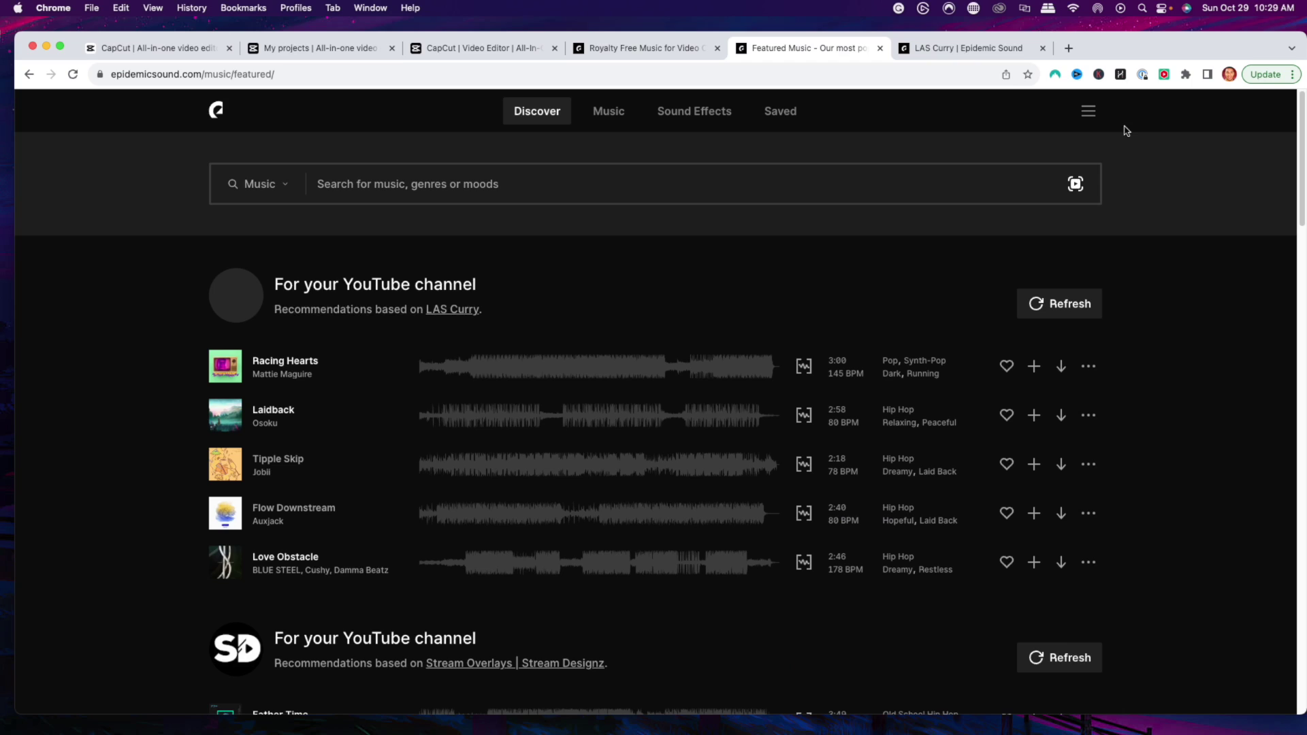
# - Review the safelisted channels in account settings, then switch to the Royalty Free Music for Video tab
pyautogui.click(1088, 107)
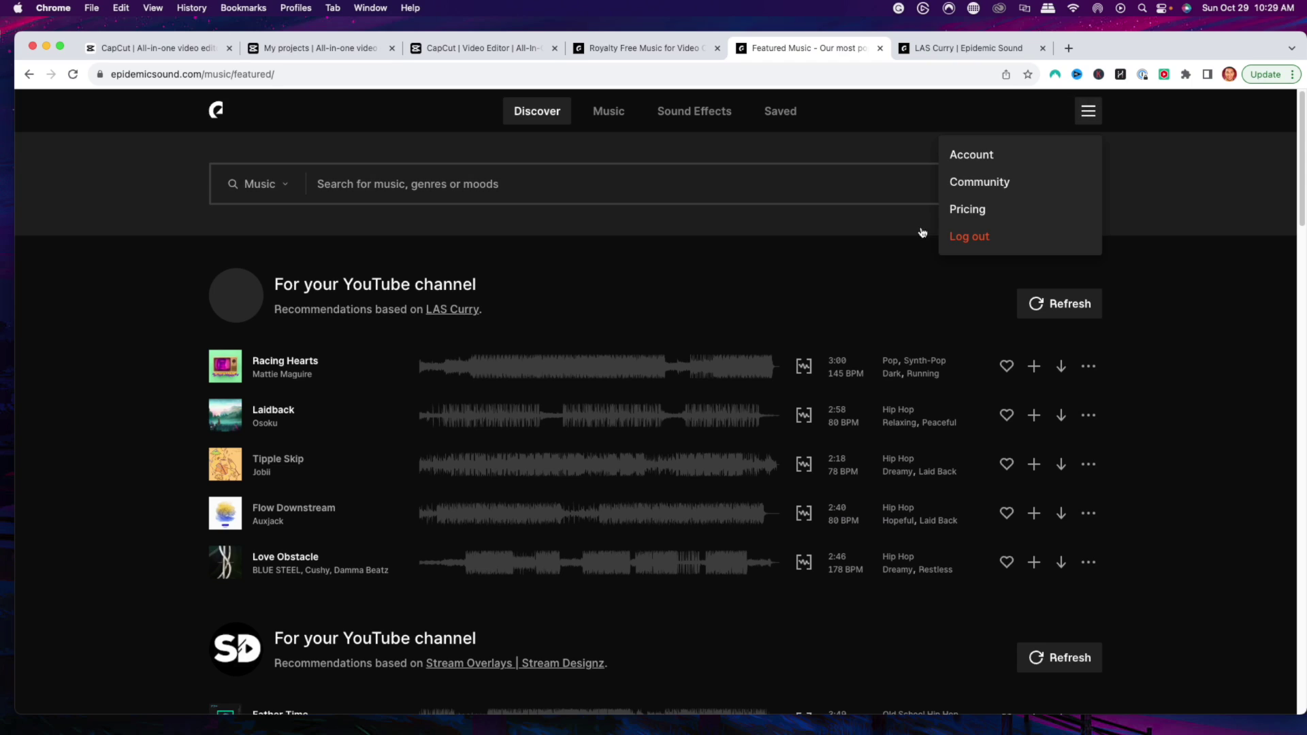
pyautogui.click(979, 154)
pyautogui.click(340, 240)
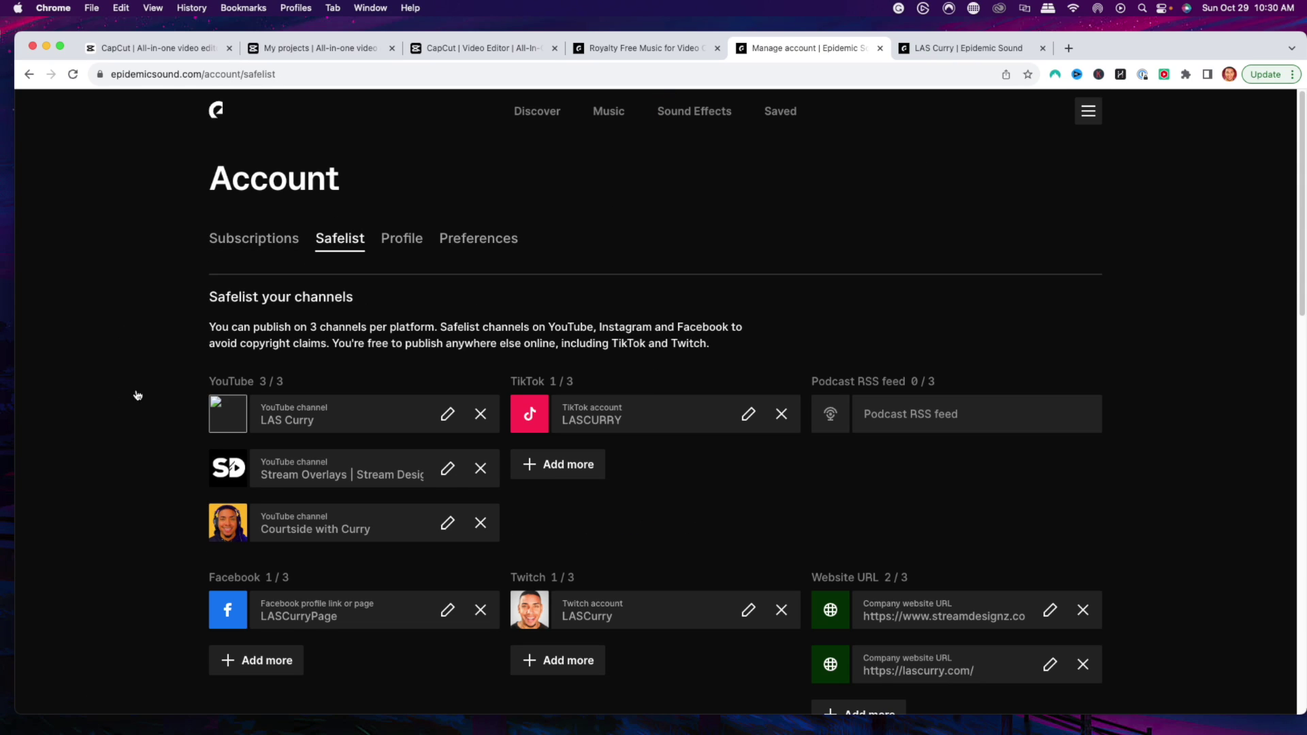
pyautogui.scroll(-4, 150, 404)
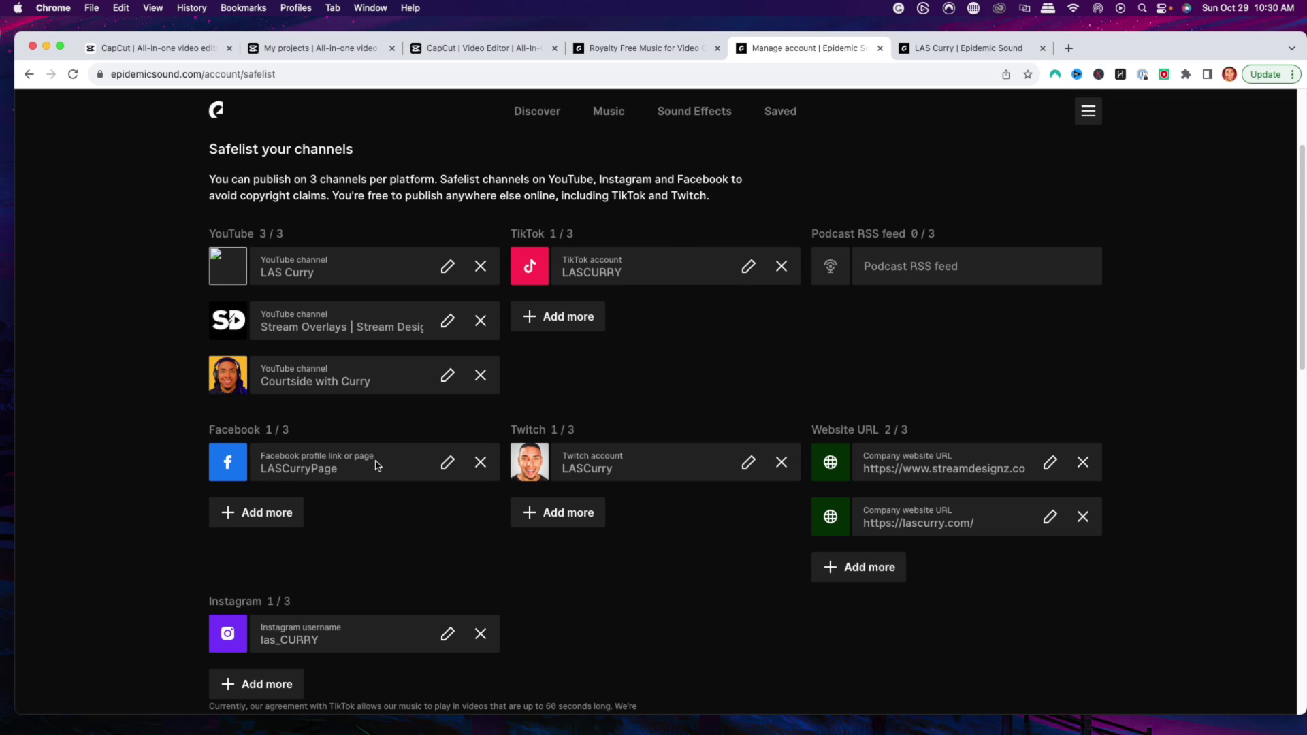
pyautogui.scroll(-8, 840, 481)
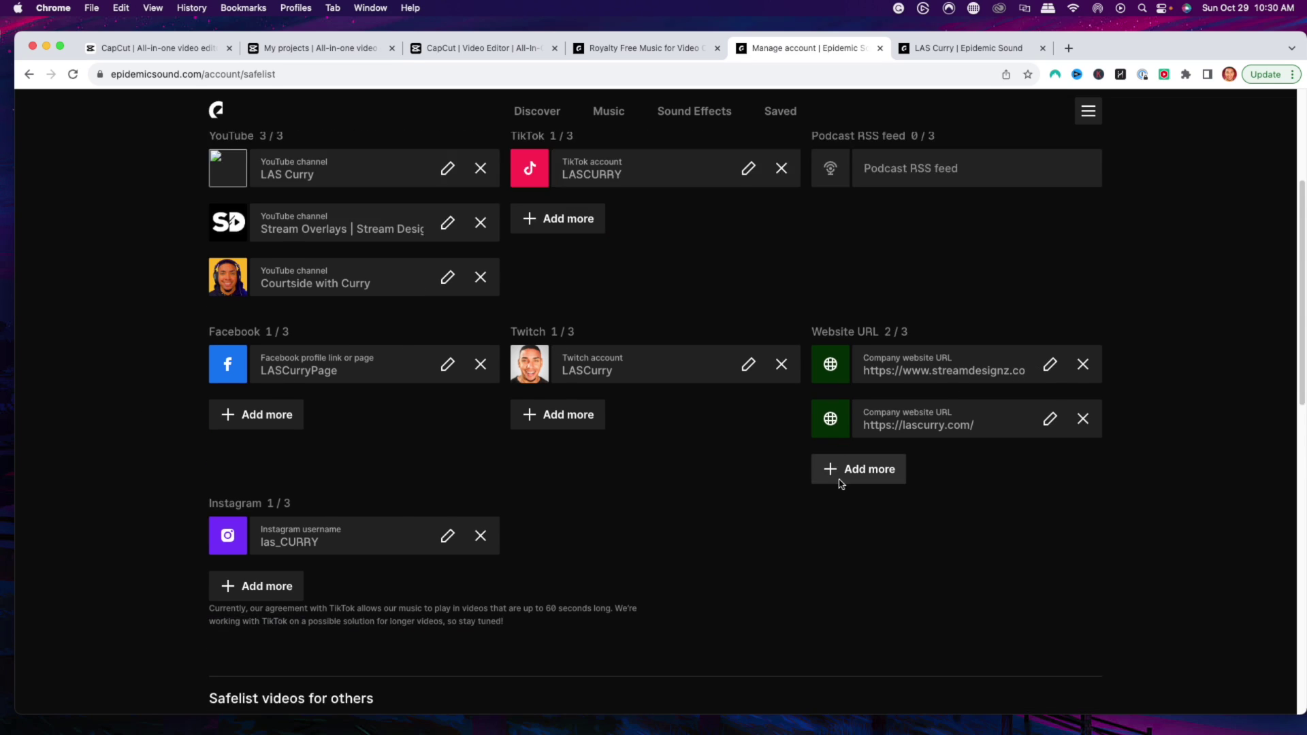
pyautogui.scroll(13, 708, 456)
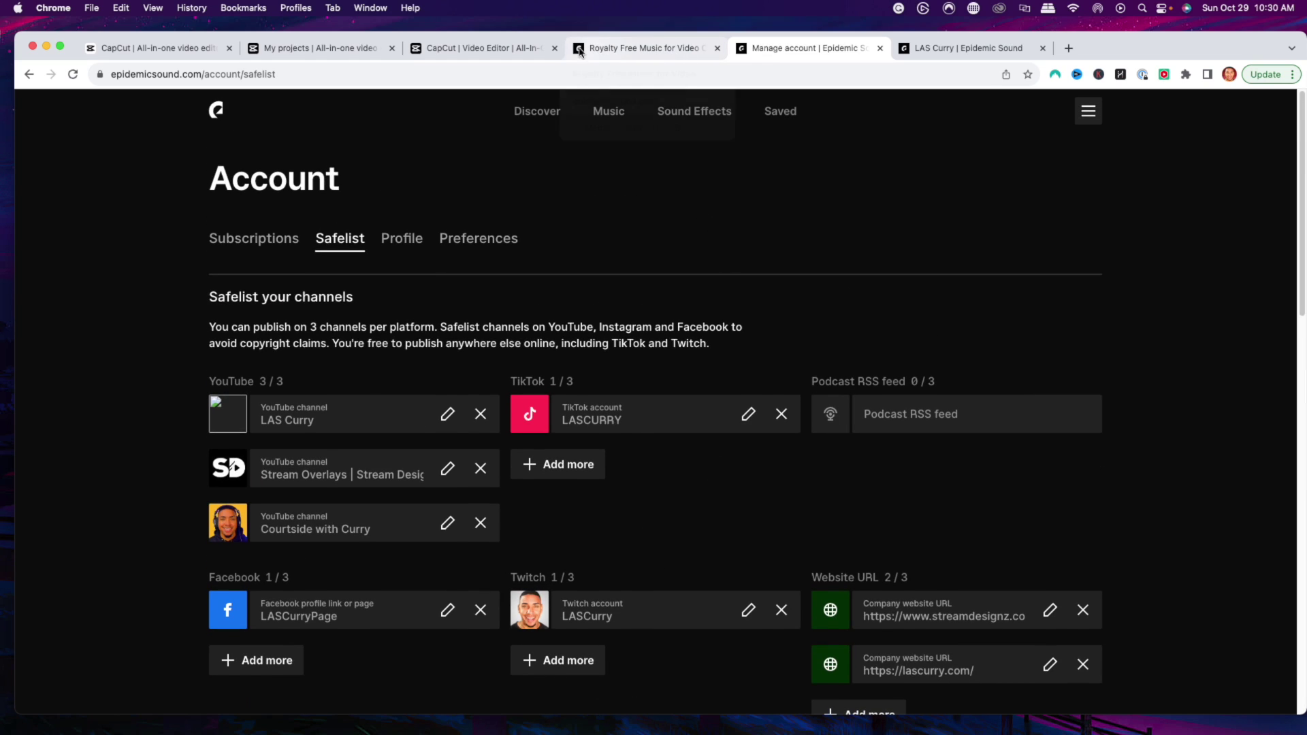
pyautogui.click(662, 51)
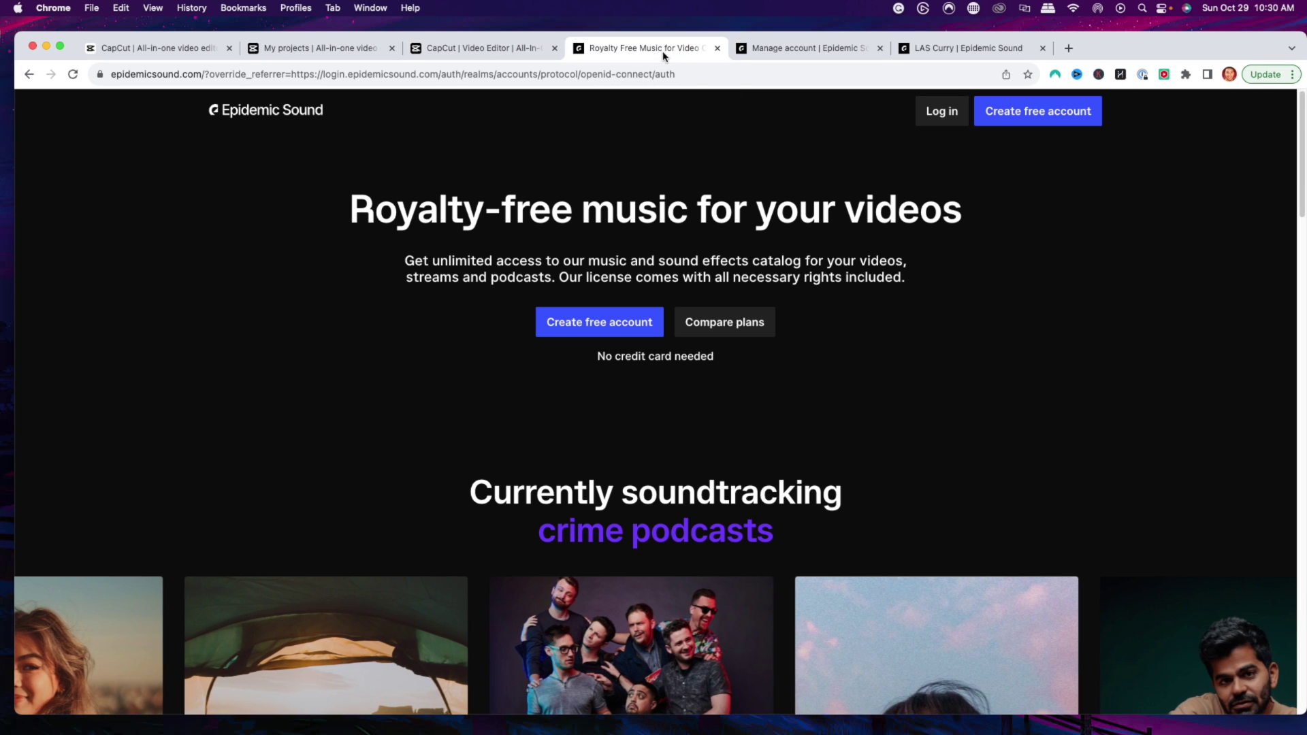
pyautogui.click(807, 54)
pyautogui.click(537, 111)
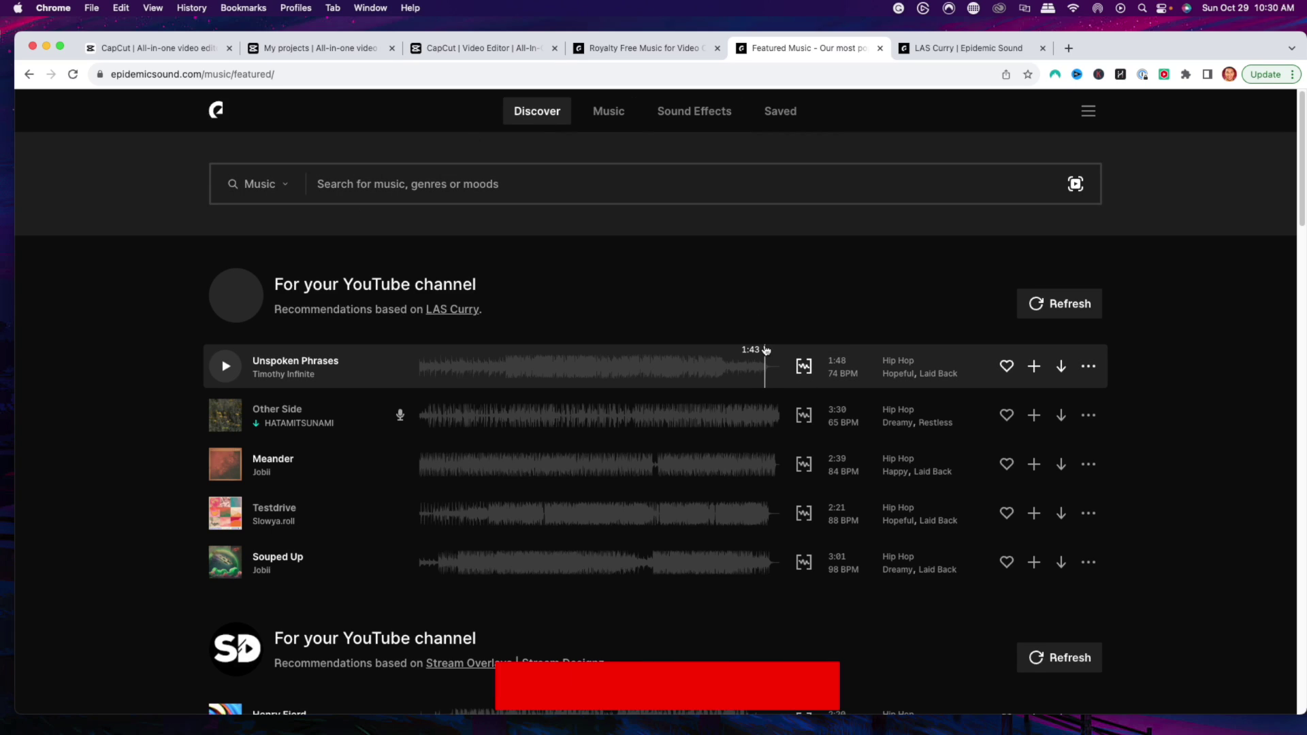
pyautogui.click(972, 50)
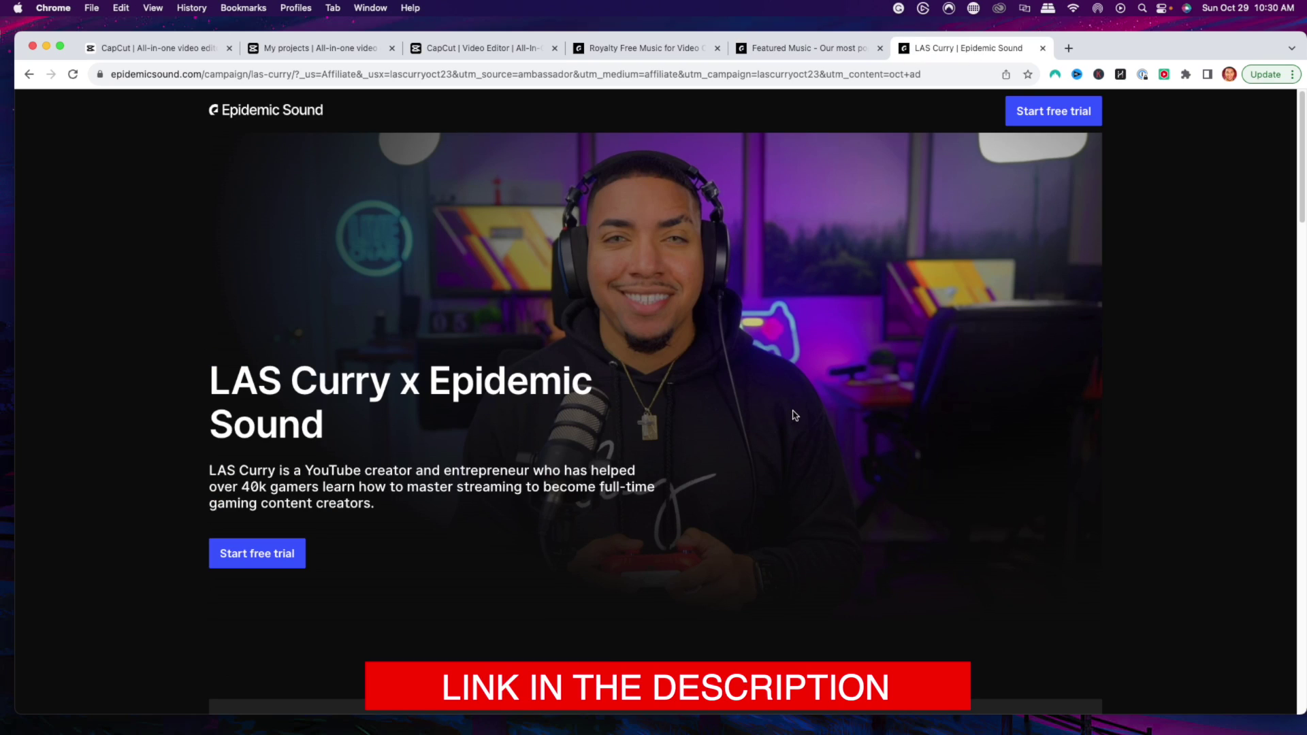
pyautogui.scroll(-10, 534, 581)
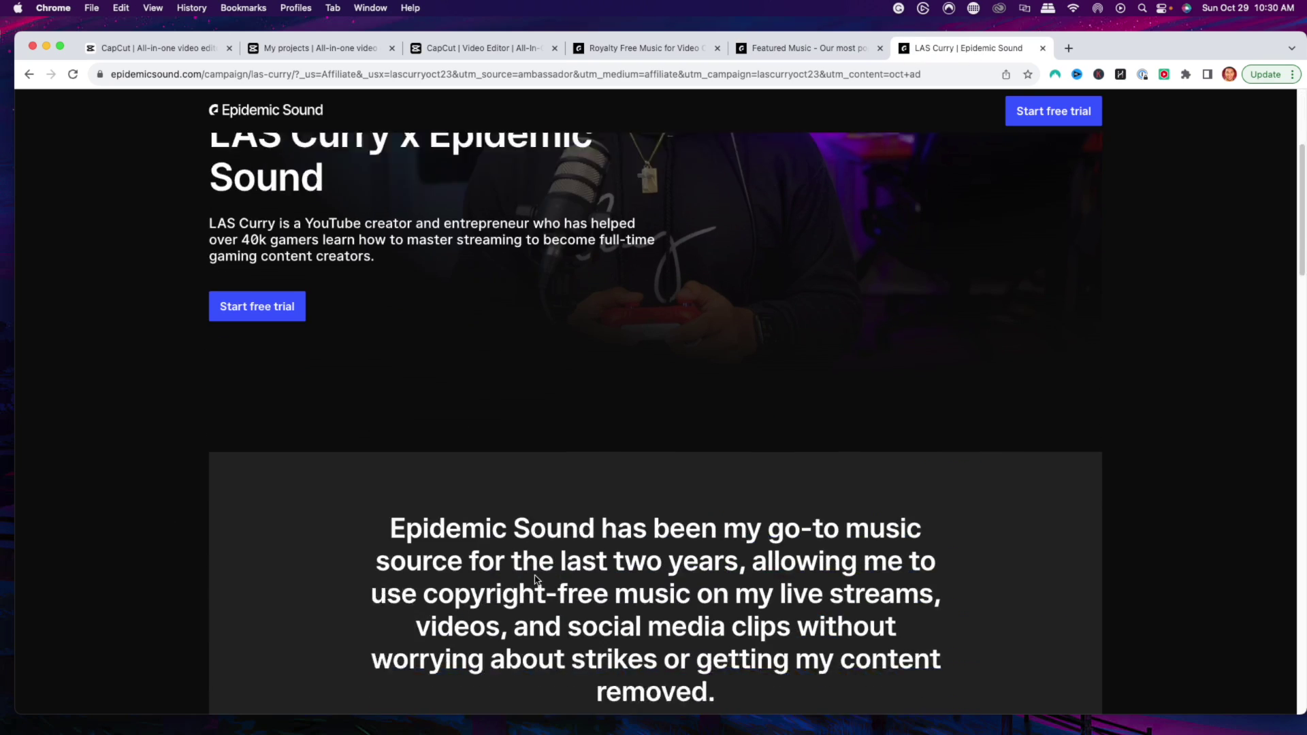
pyautogui.scroll(-3, 537, 580)
pyautogui.rightClick(534, 580)
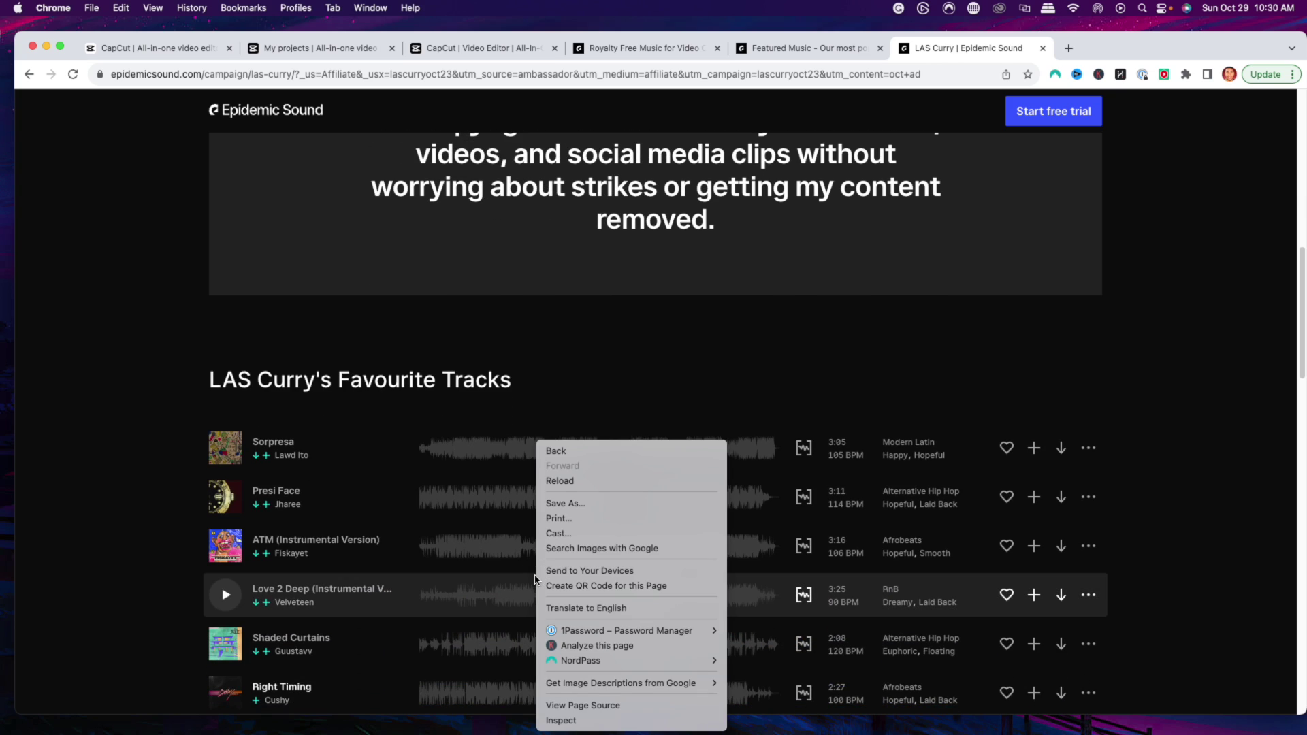
pyautogui.click(134, 440)
pyautogui.scroll(-2, 345, 459)
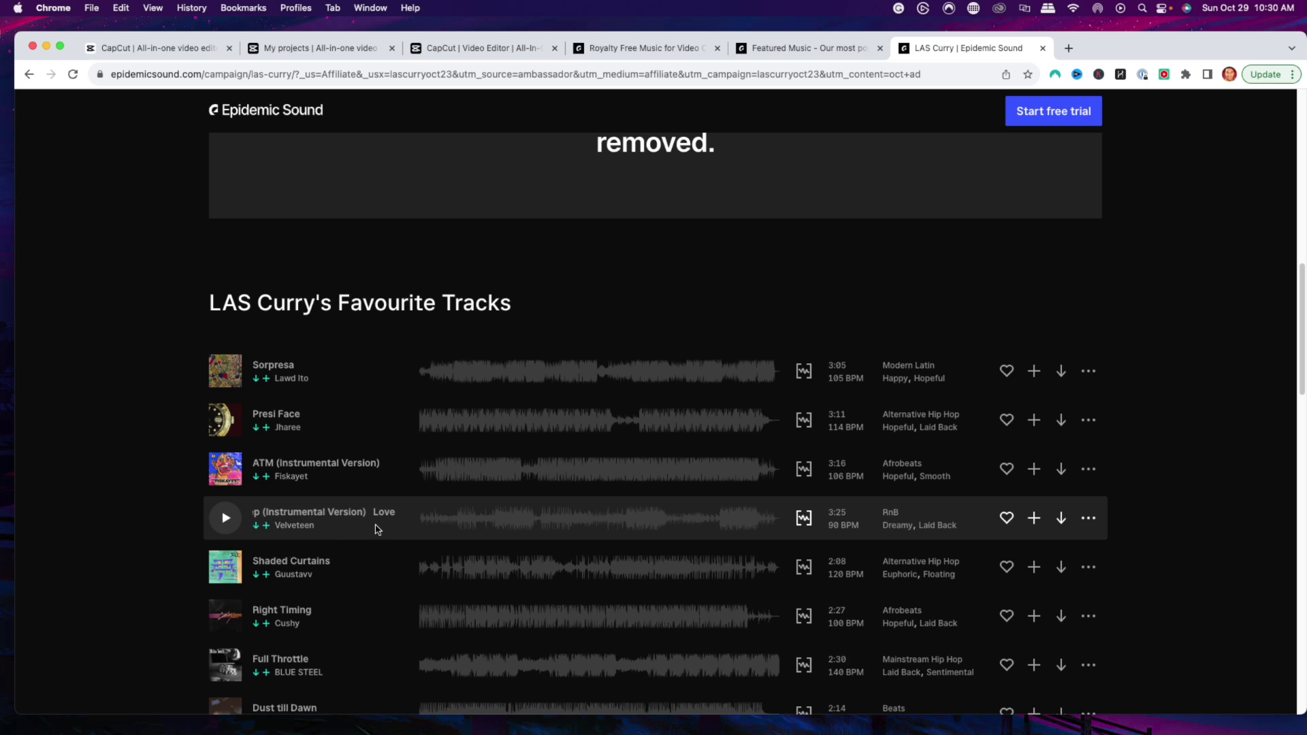
# - On Epidemic Sound's Featured Music page, search by video using 2khot spots.mp4 from the Desktop
pyautogui.click(643, 47)
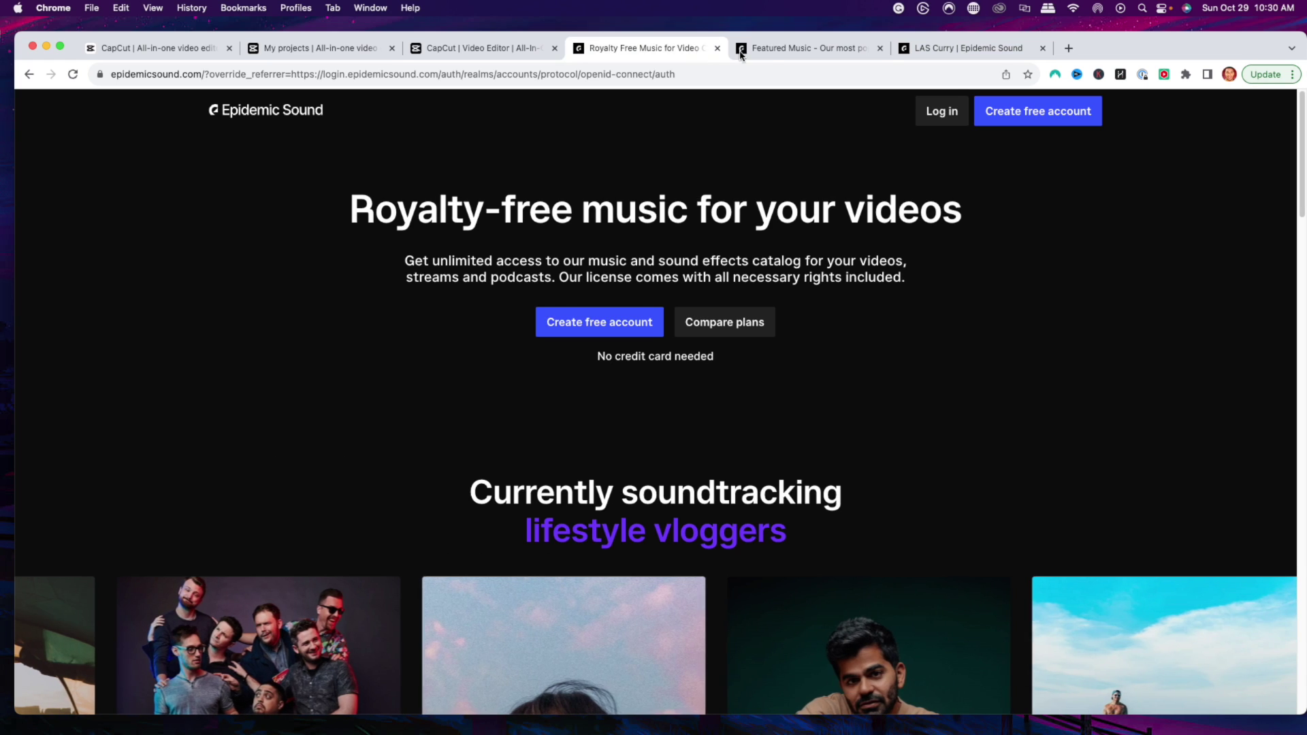
pyautogui.click(798, 47)
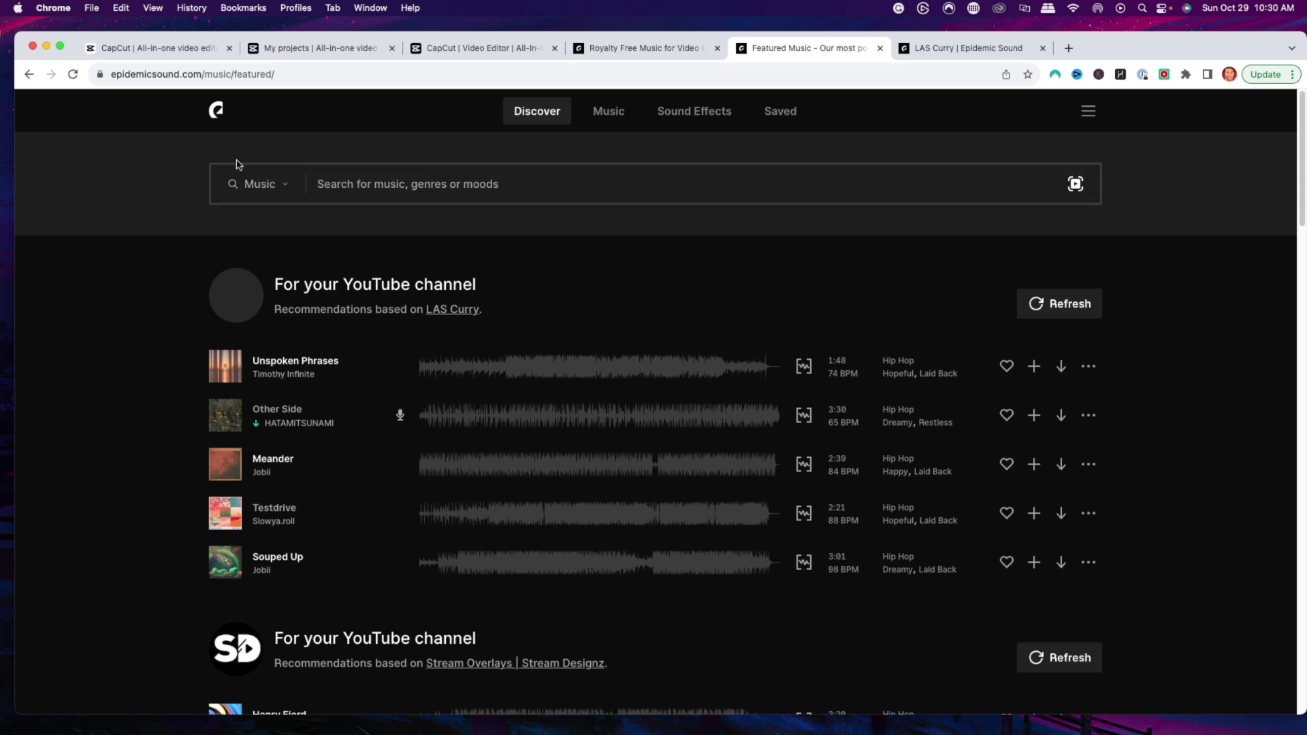
pyautogui.click(1076, 185)
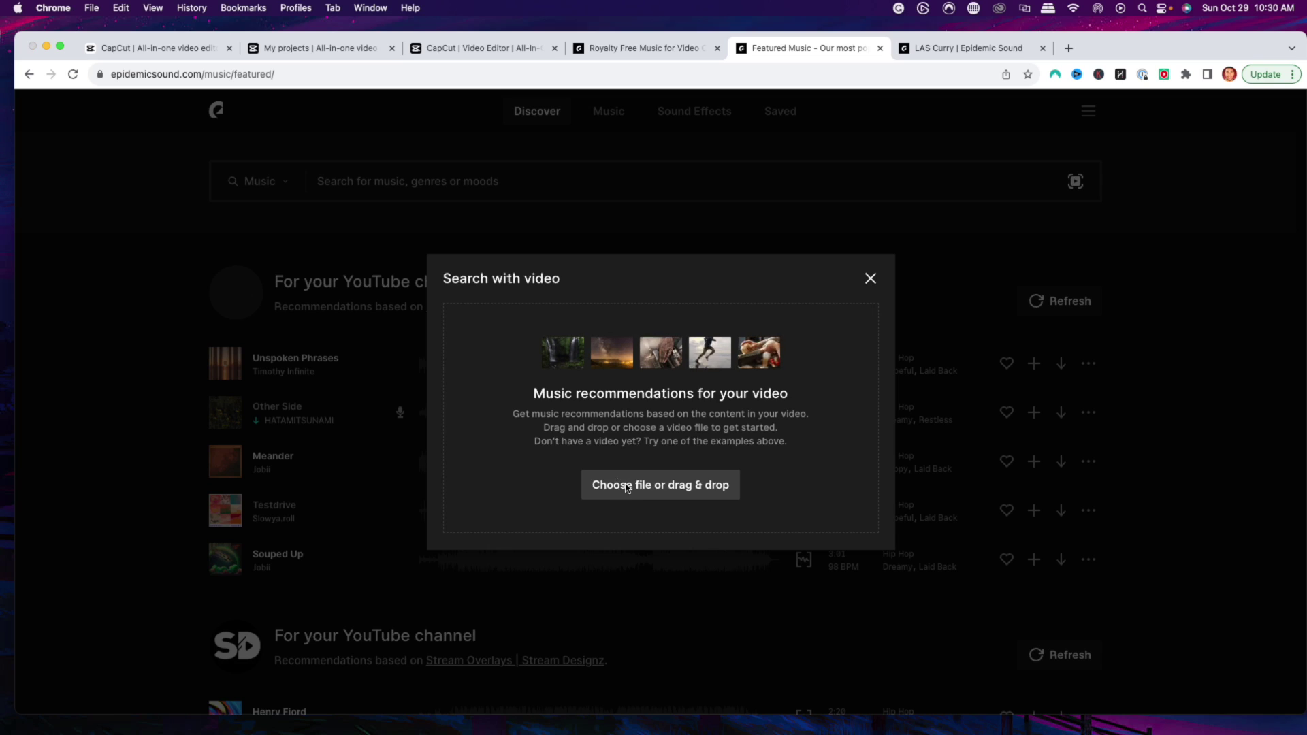
pyautogui.click(627, 488)
pyautogui.scroll(-10, 642, 386)
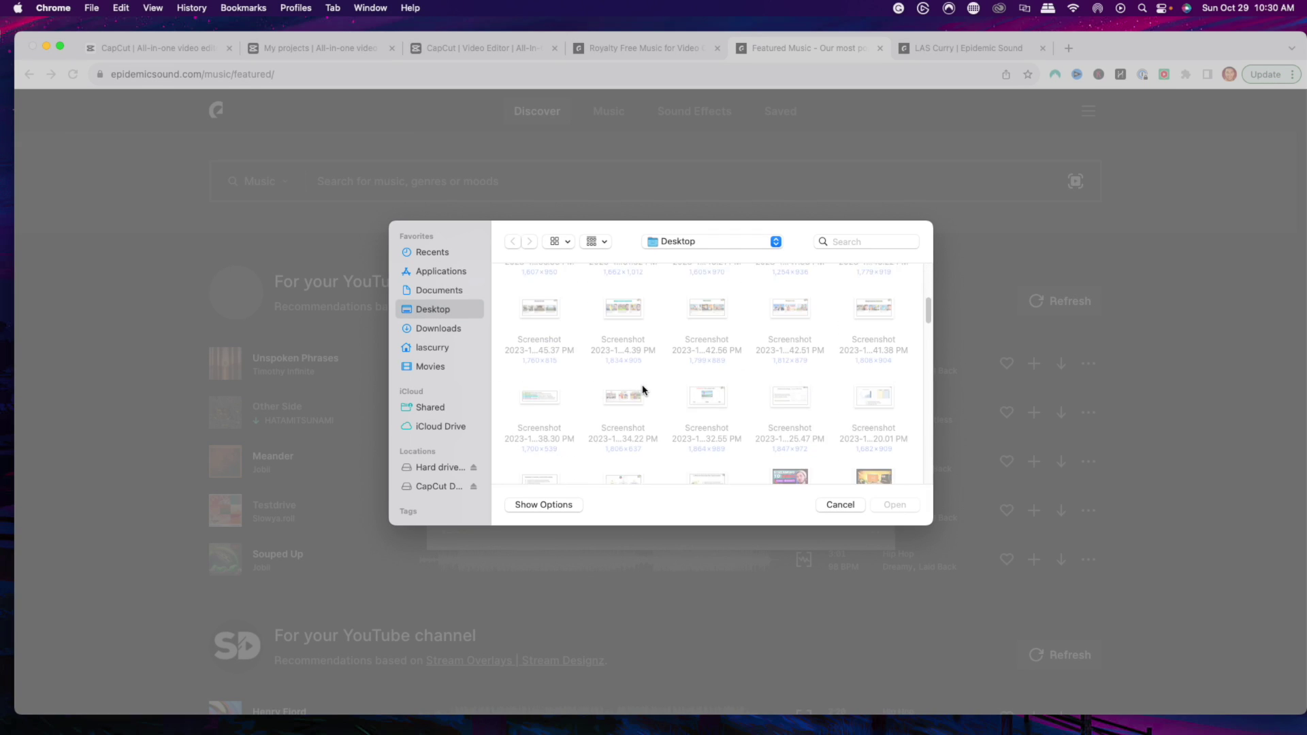
pyautogui.scroll(-5, 642, 390)
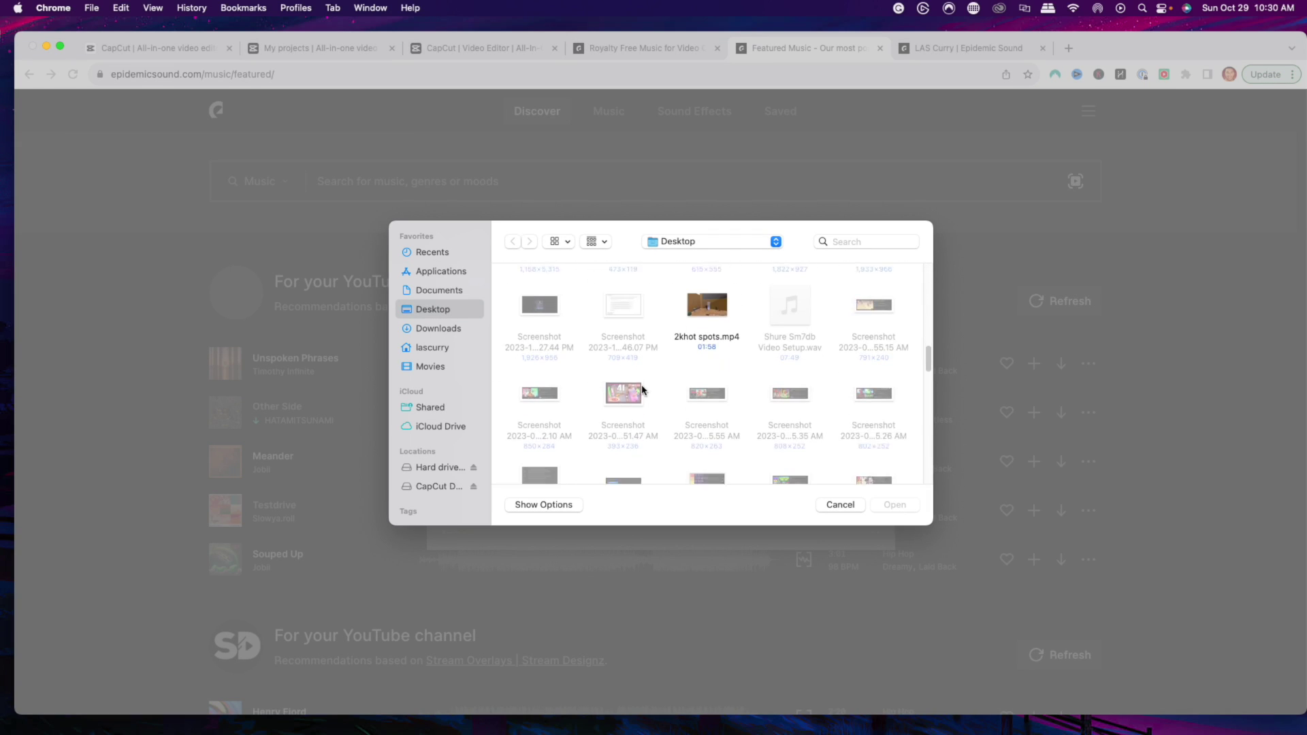
pyautogui.doubleClick(642, 386)
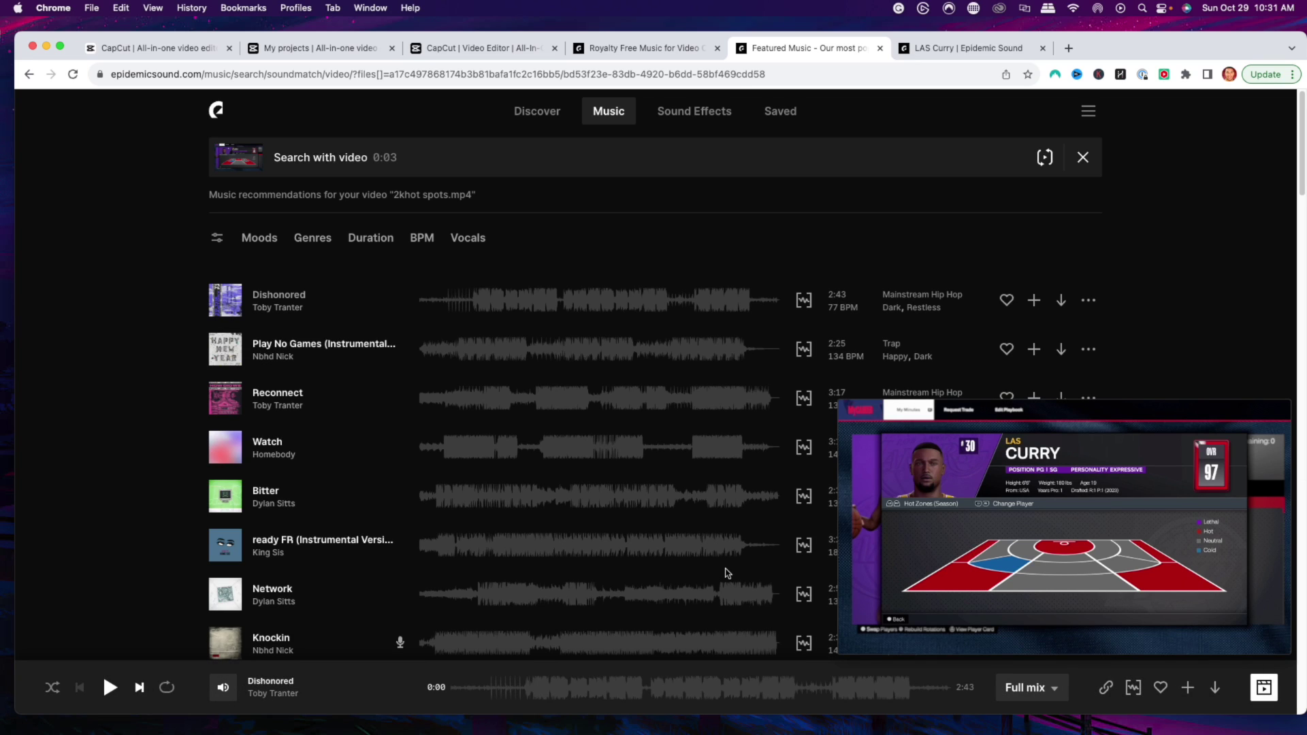
# - Preview the Dishonored track, then download it as a full-mix WAV file
pyautogui.click(225, 301)
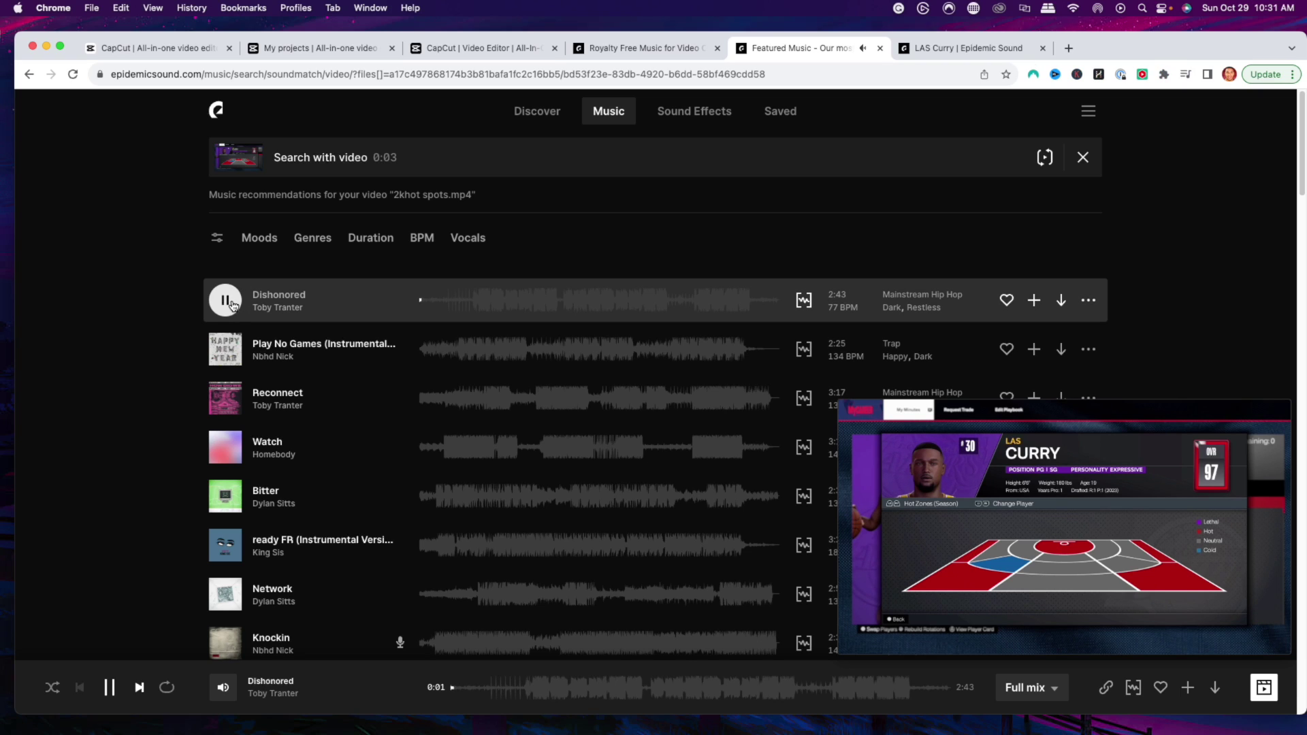
pyautogui.click(228, 302)
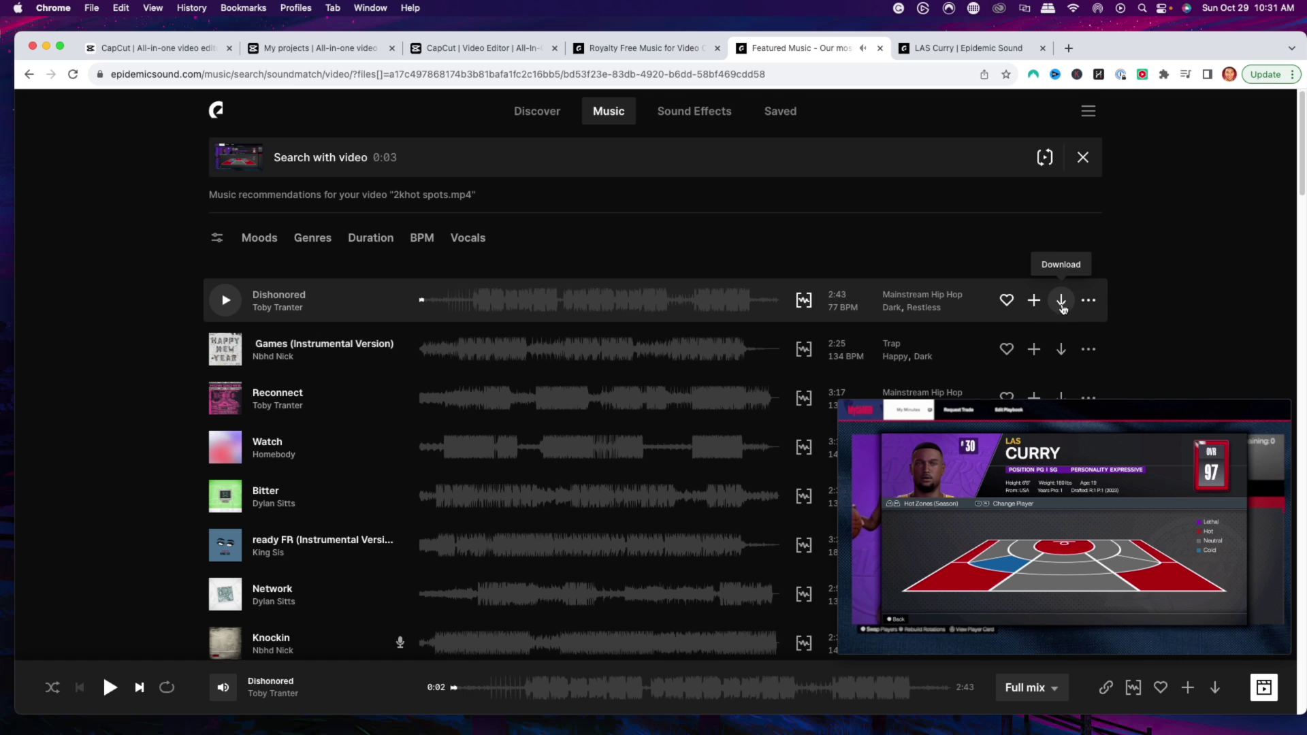
pyautogui.scroll(-6, 340, 458)
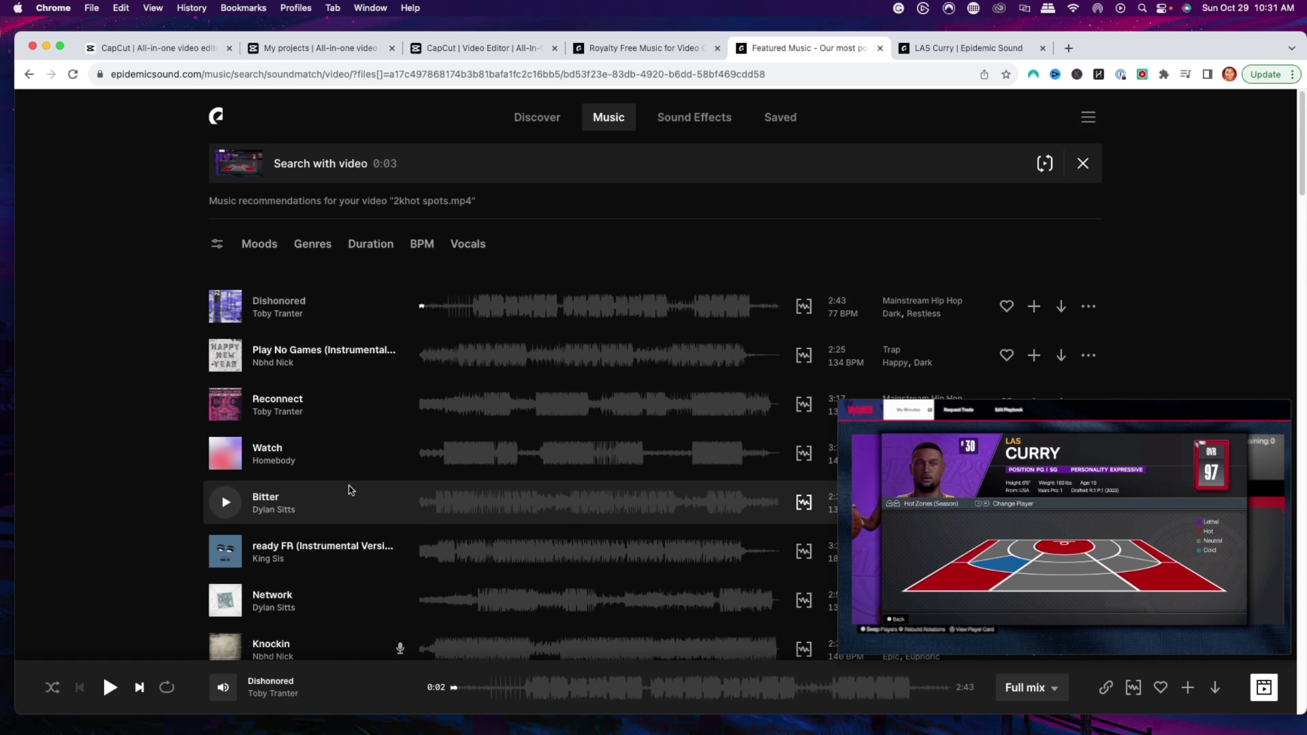
pyautogui.scroll(6, 347, 488)
pyautogui.moveTo(906, 613)
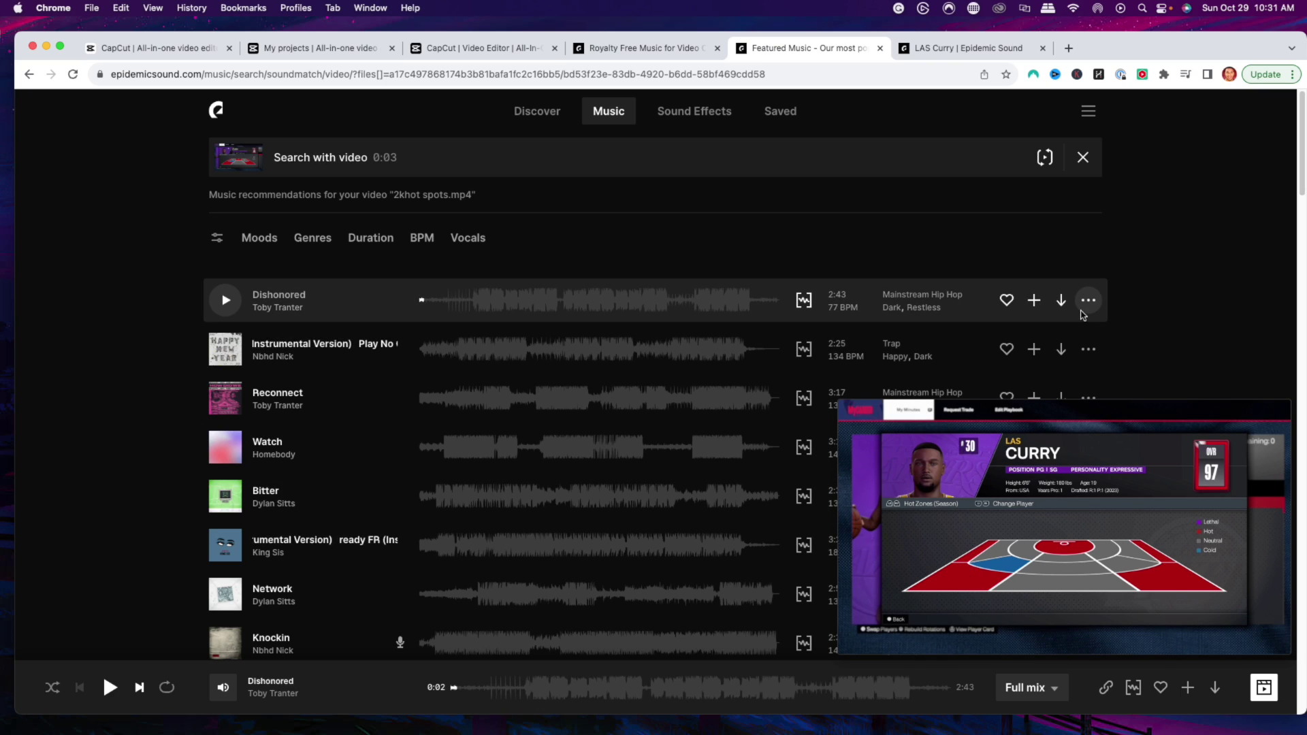
pyautogui.click(1061, 301)
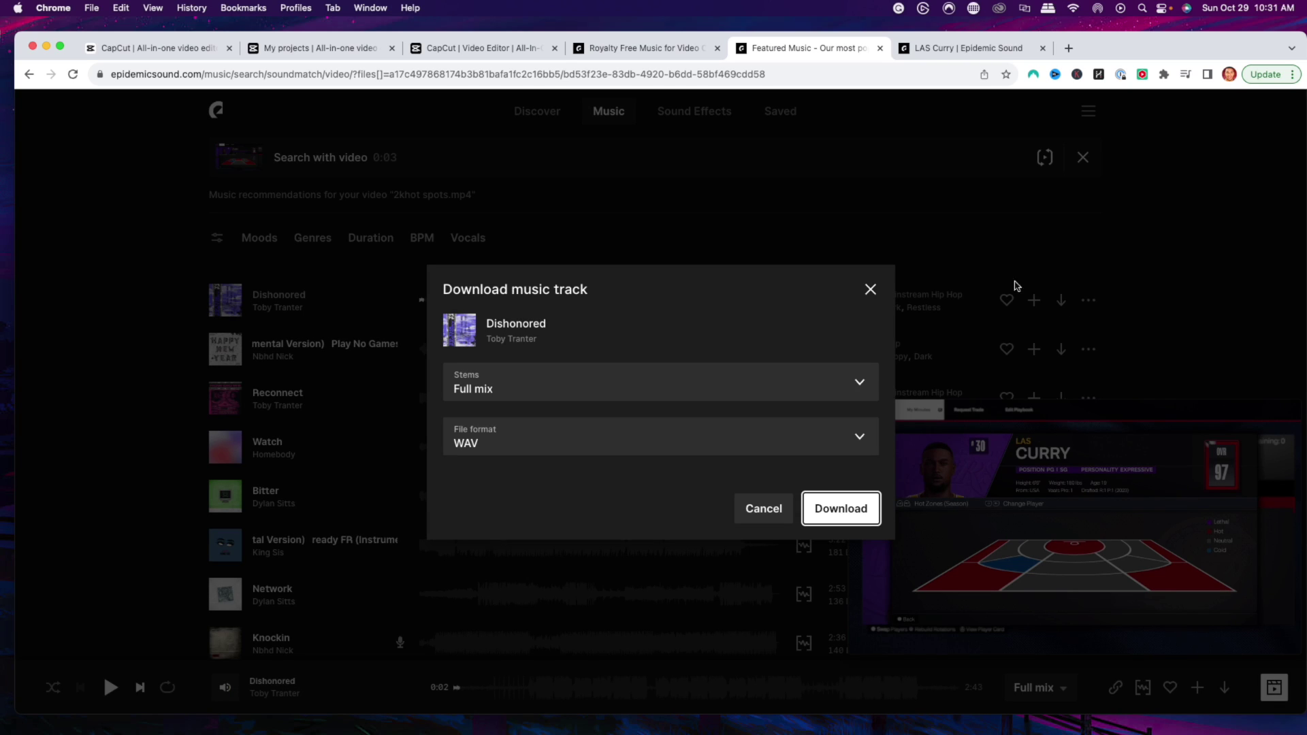
pyautogui.click(825, 511)
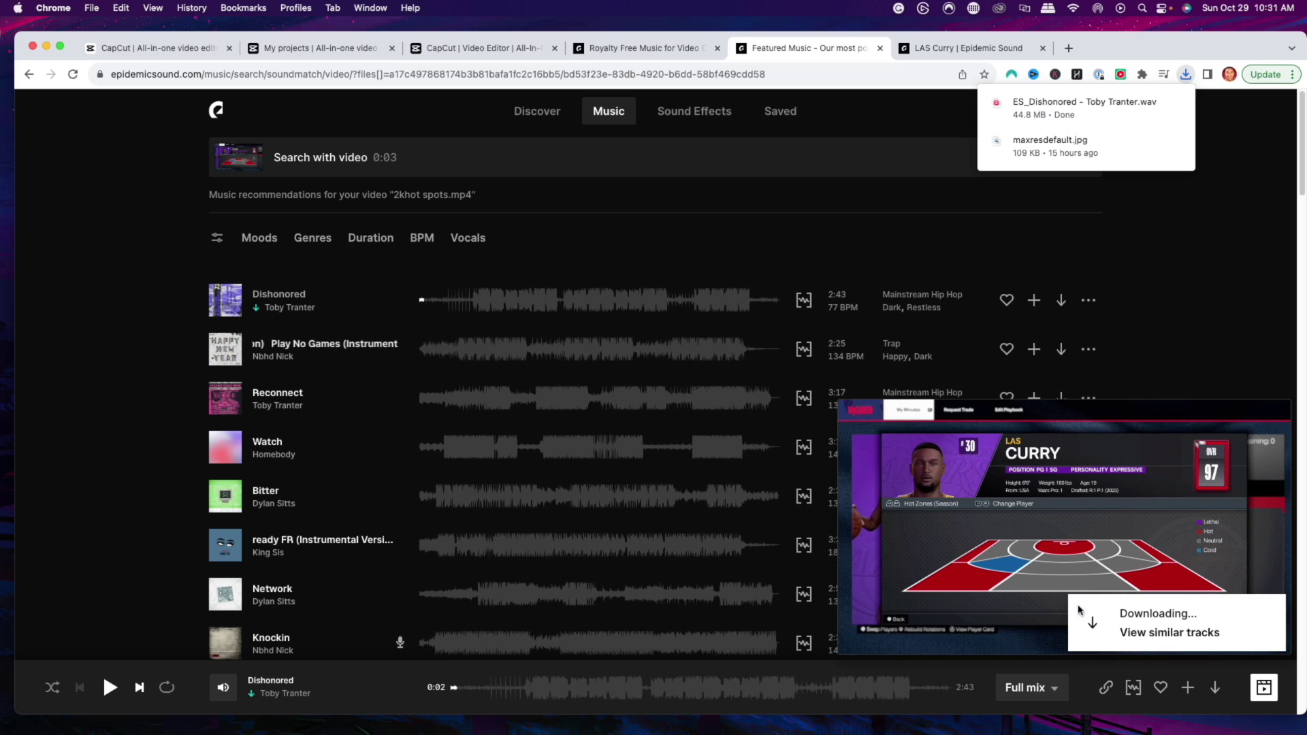
# - Back in the CapCut editor, upload the Dishonored WAV from Downloads to the project media
pyautogui.click(315, 49)
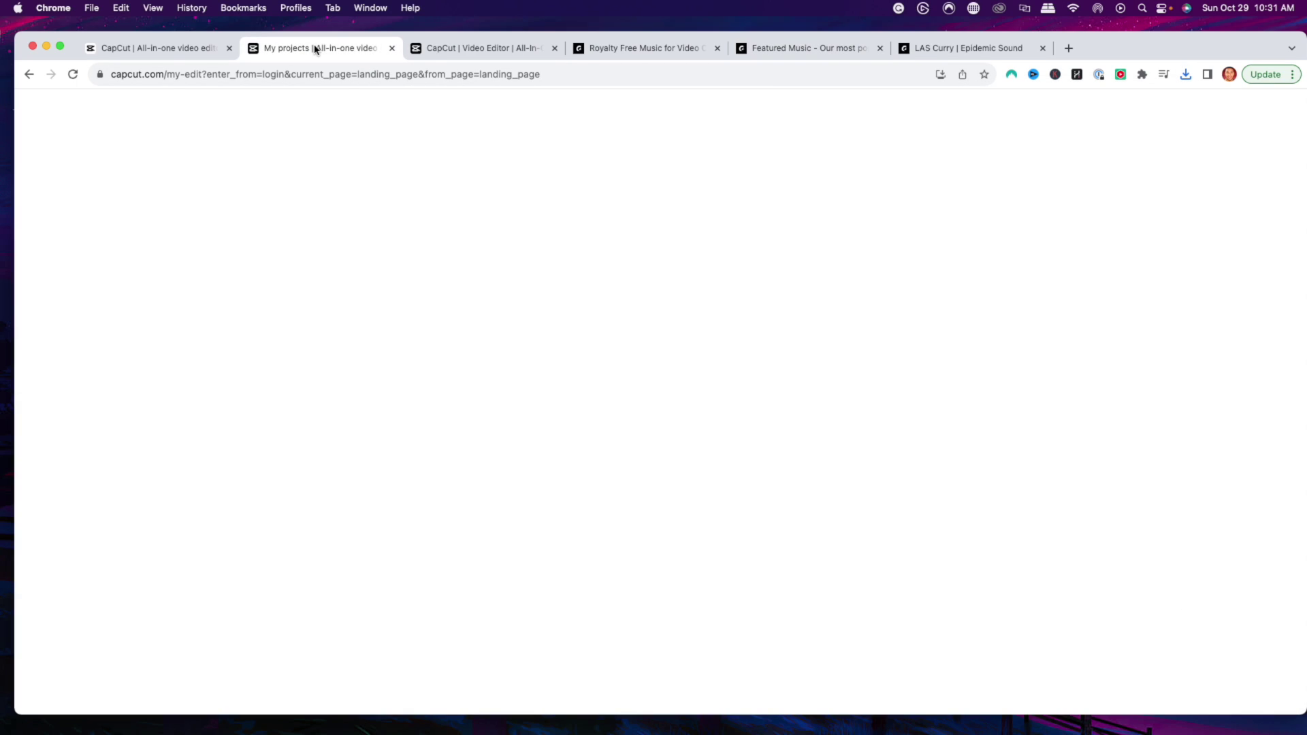
pyautogui.click(503, 55)
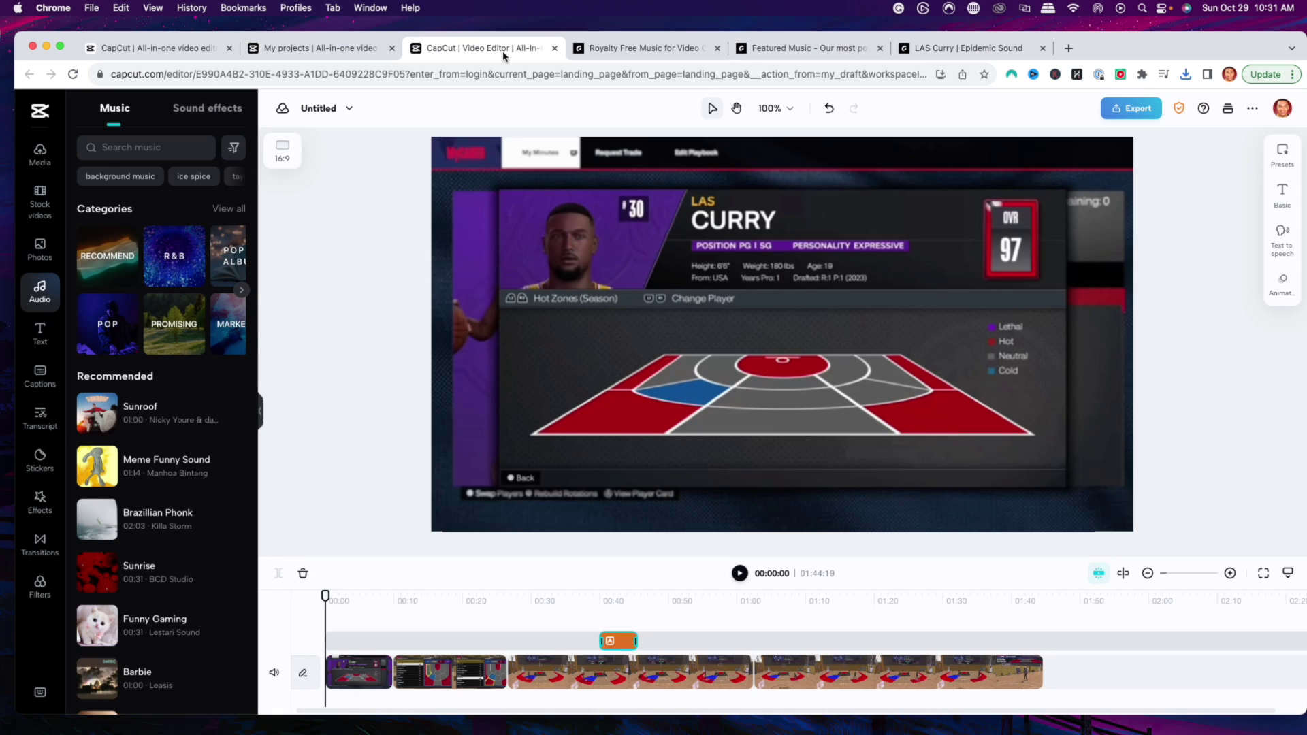
pyautogui.click(32, 153)
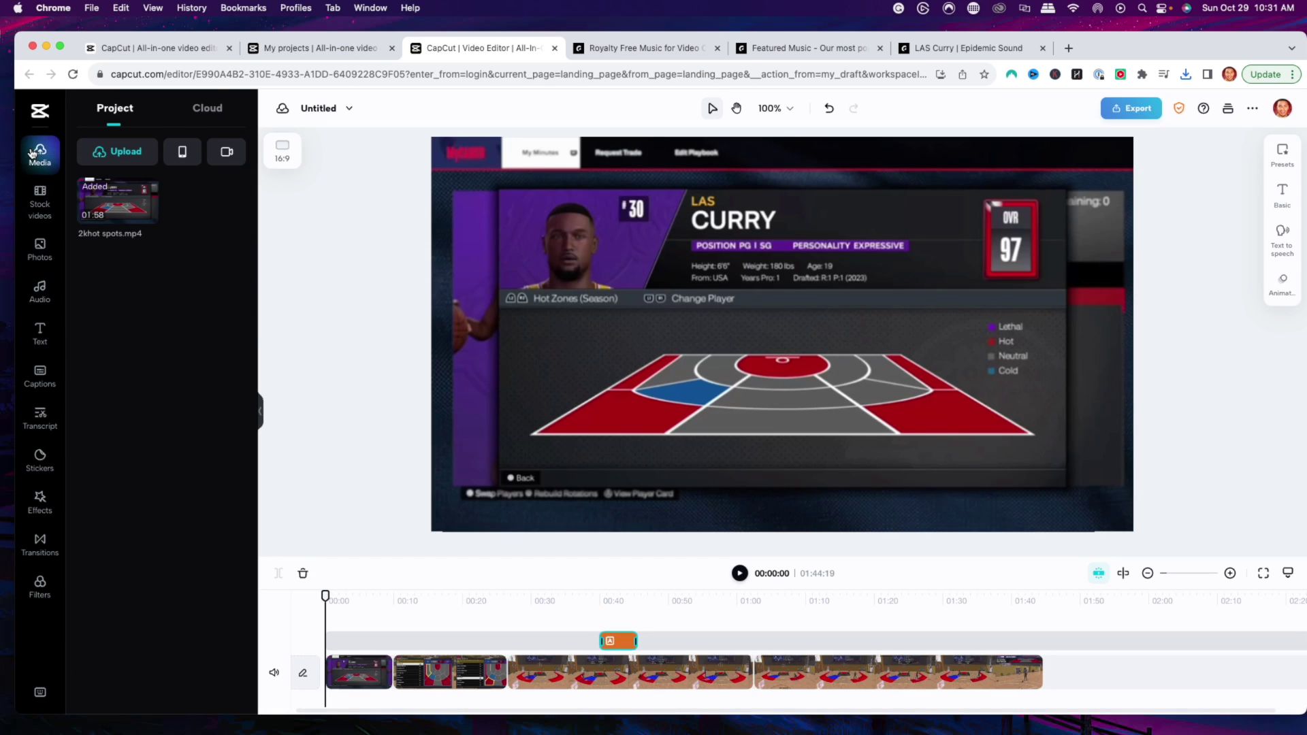
pyautogui.click(119, 156)
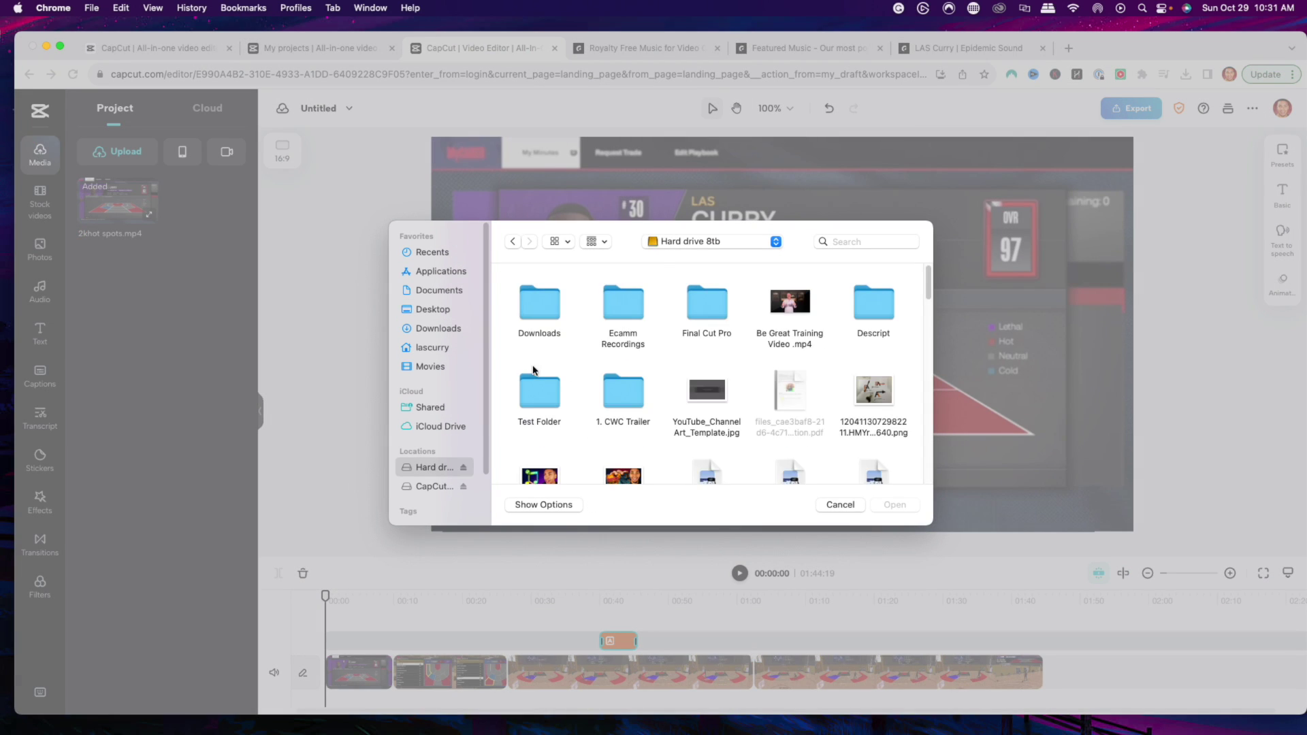
pyautogui.doubleClick(539, 303)
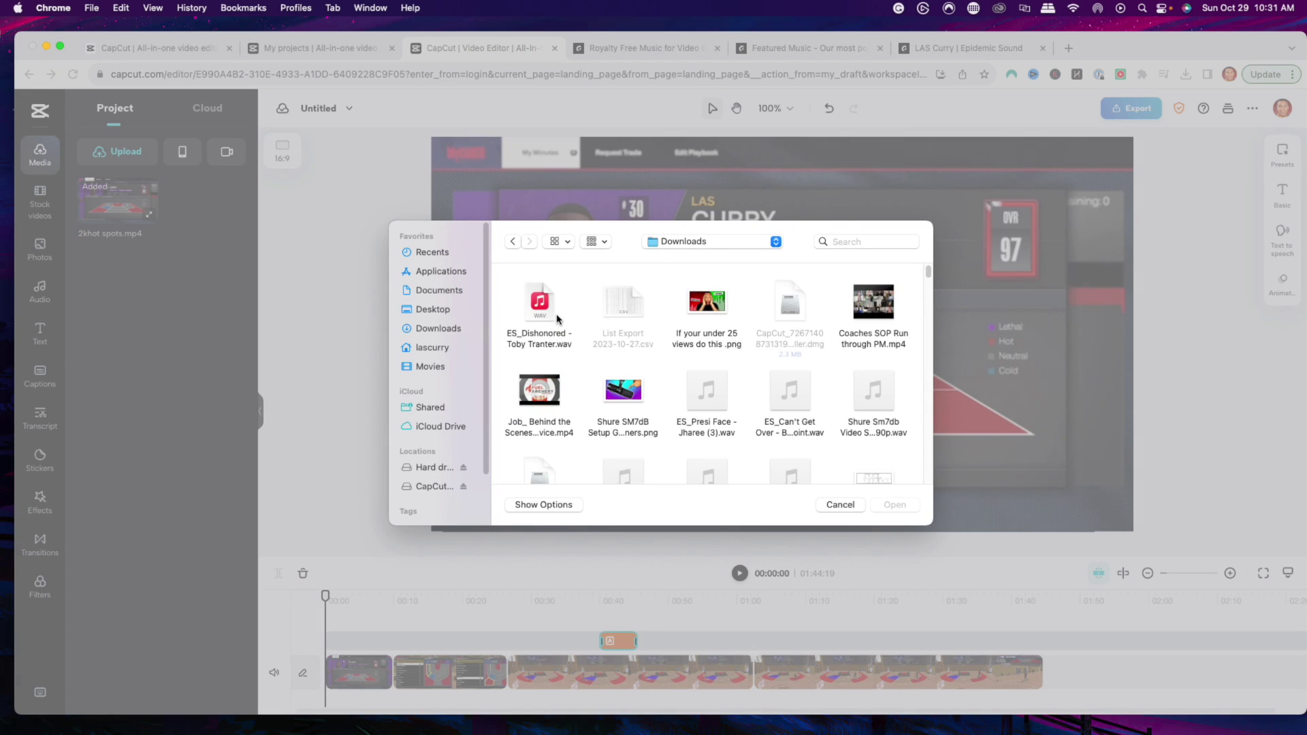
pyautogui.click(541, 306)
pyautogui.click(899, 507)
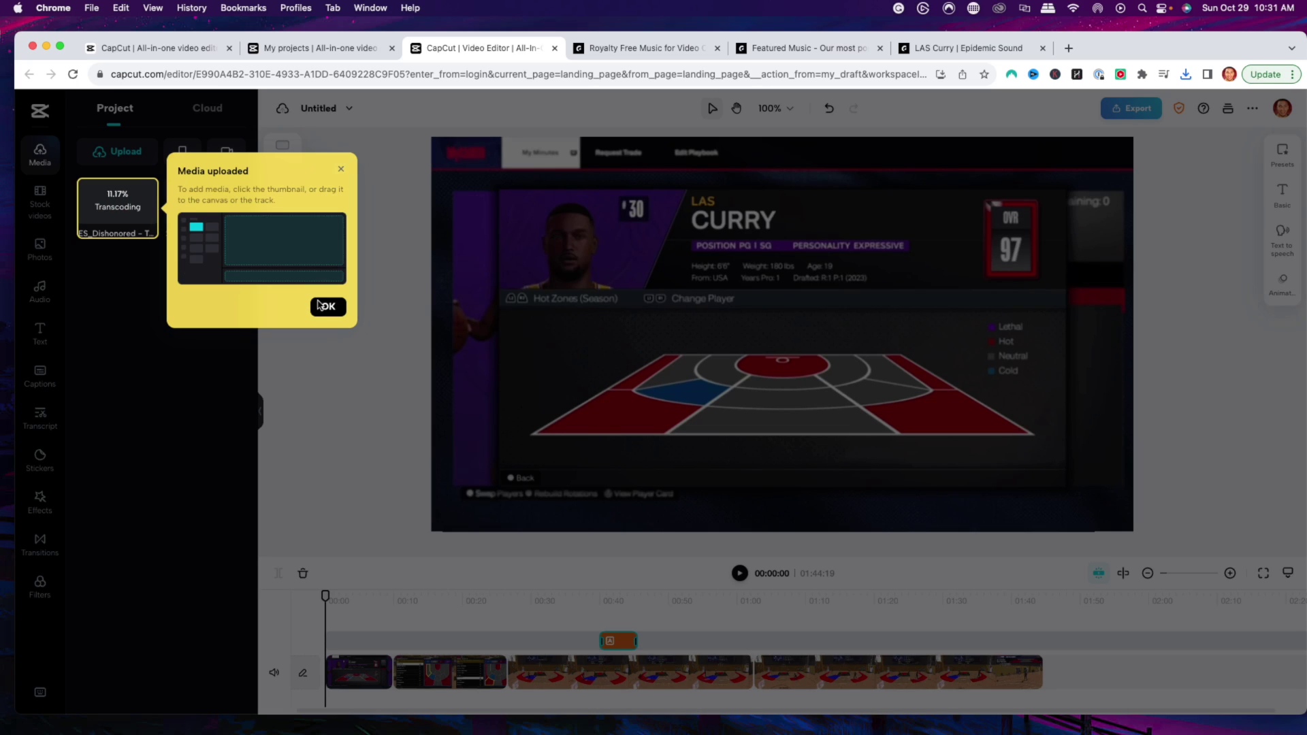
pyautogui.click(320, 306)
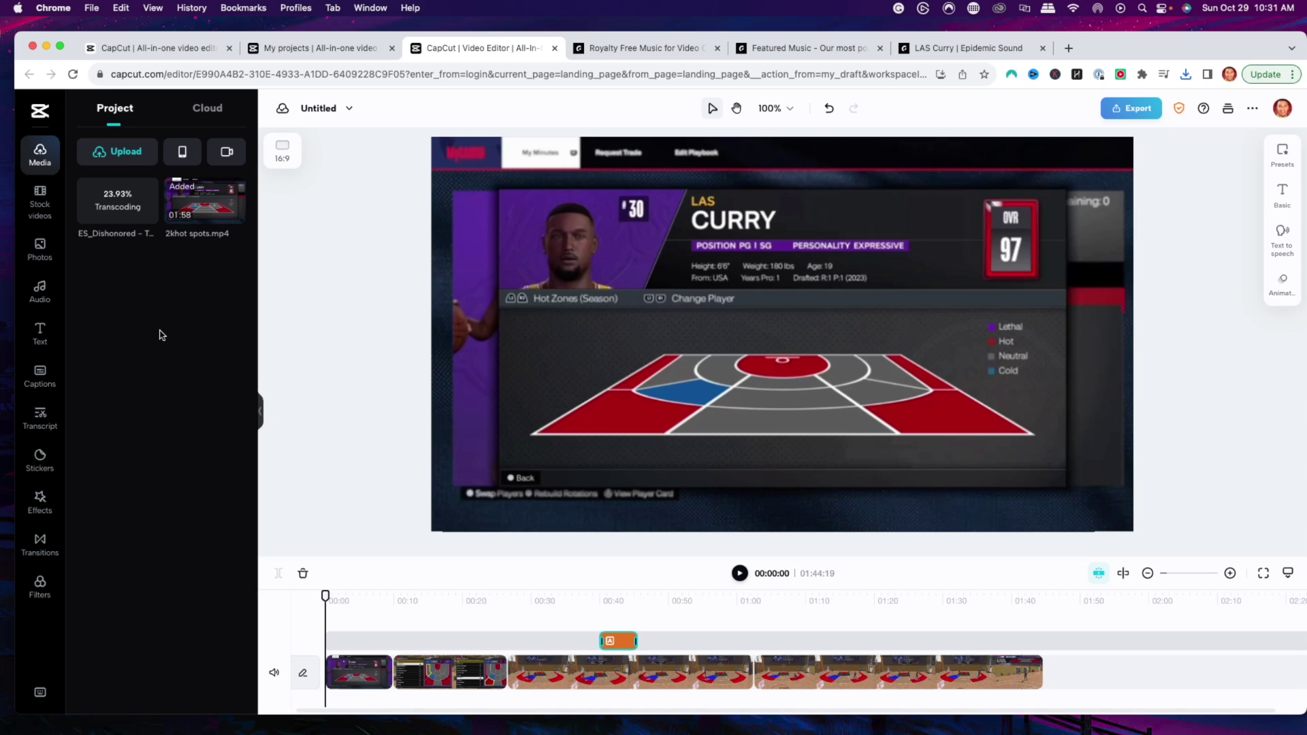
# - Browse the audio library briefly, then return to the project's imported media
pyautogui.click(40, 292)
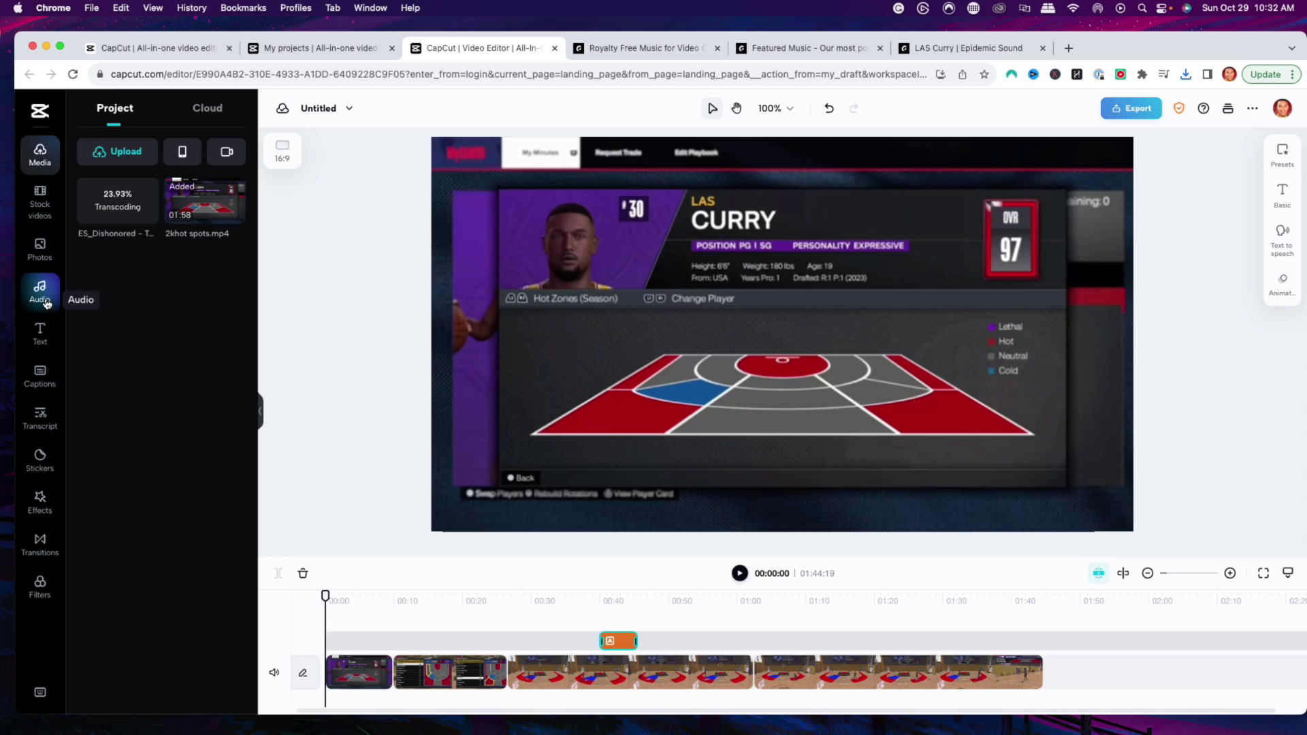
pyautogui.scroll(-2, 154, 443)
pyautogui.scroll(-5, 154, 442)
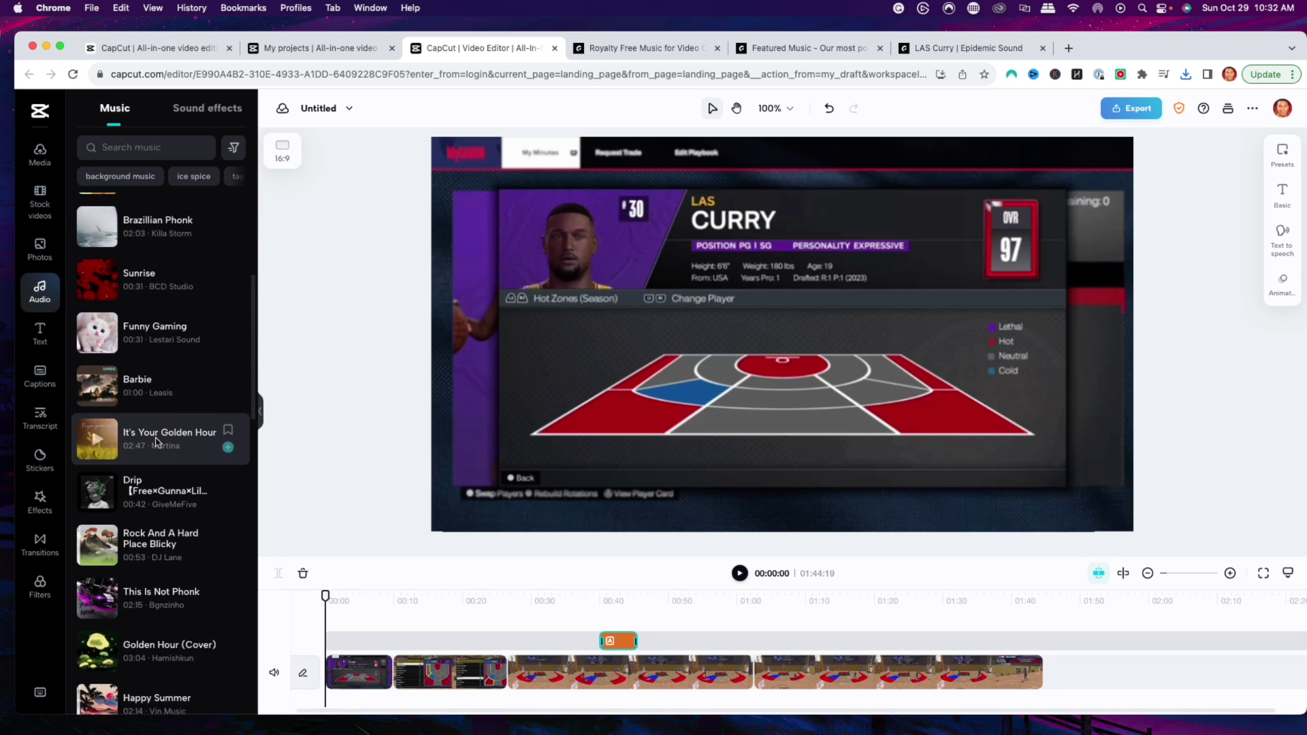
pyautogui.scroll(6, 163, 441)
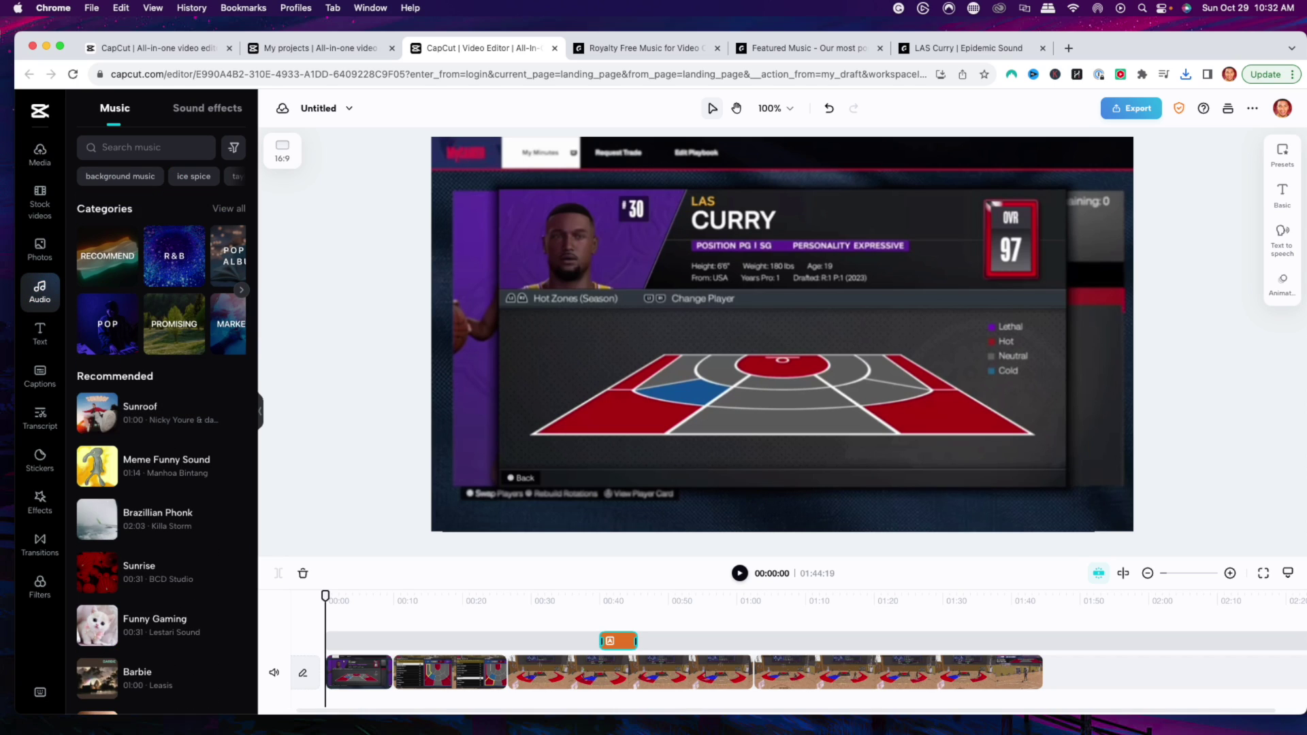
pyautogui.click(47, 158)
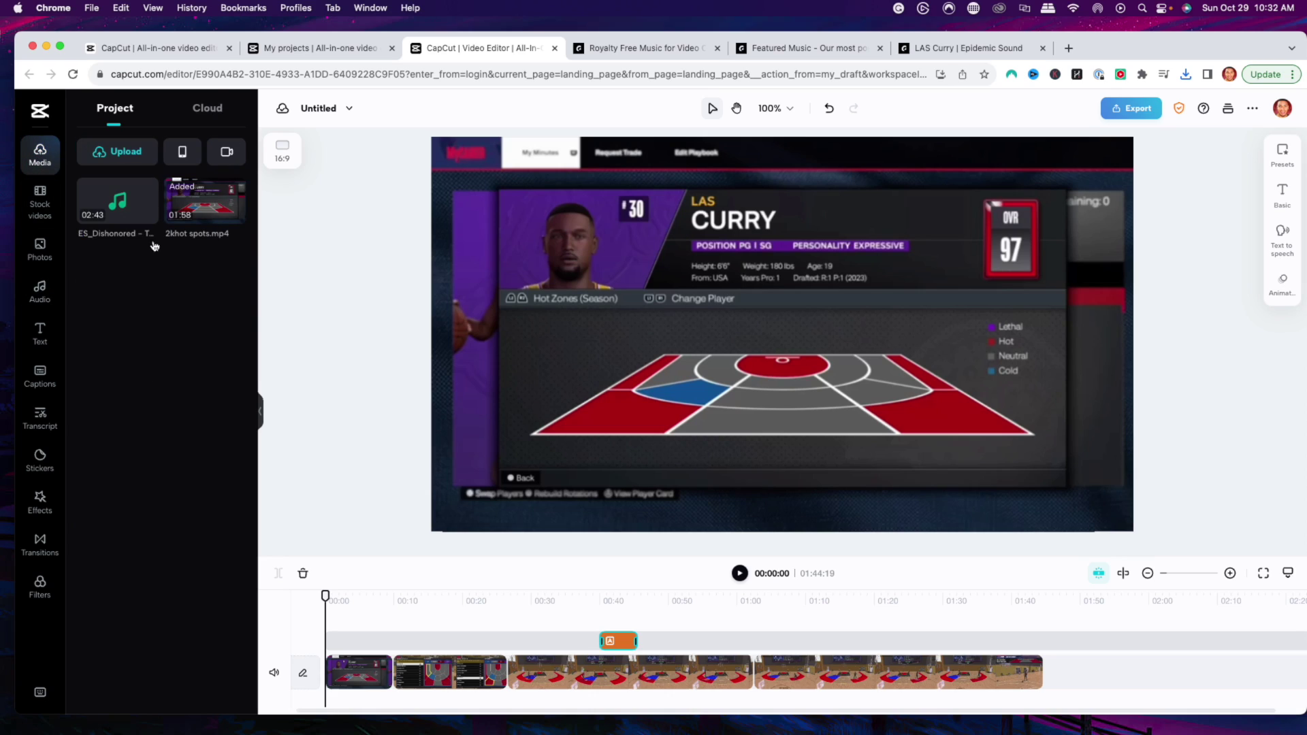
# - Put ES_Dishonored beneath the footage, lower its volume to -29.2 dB, and move the playhead to the end
pyautogui.moveTo(126, 217); pyautogui.dragTo(324, 644)
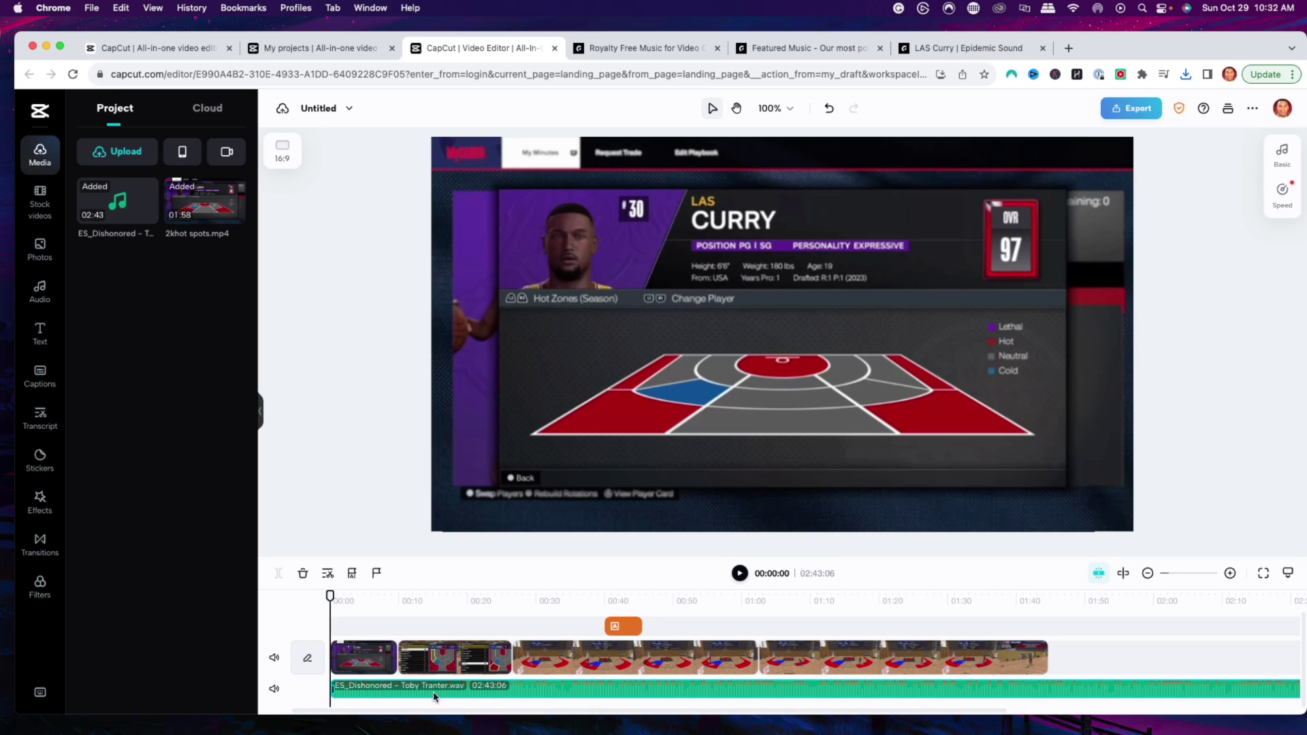
pyautogui.click(573, 698)
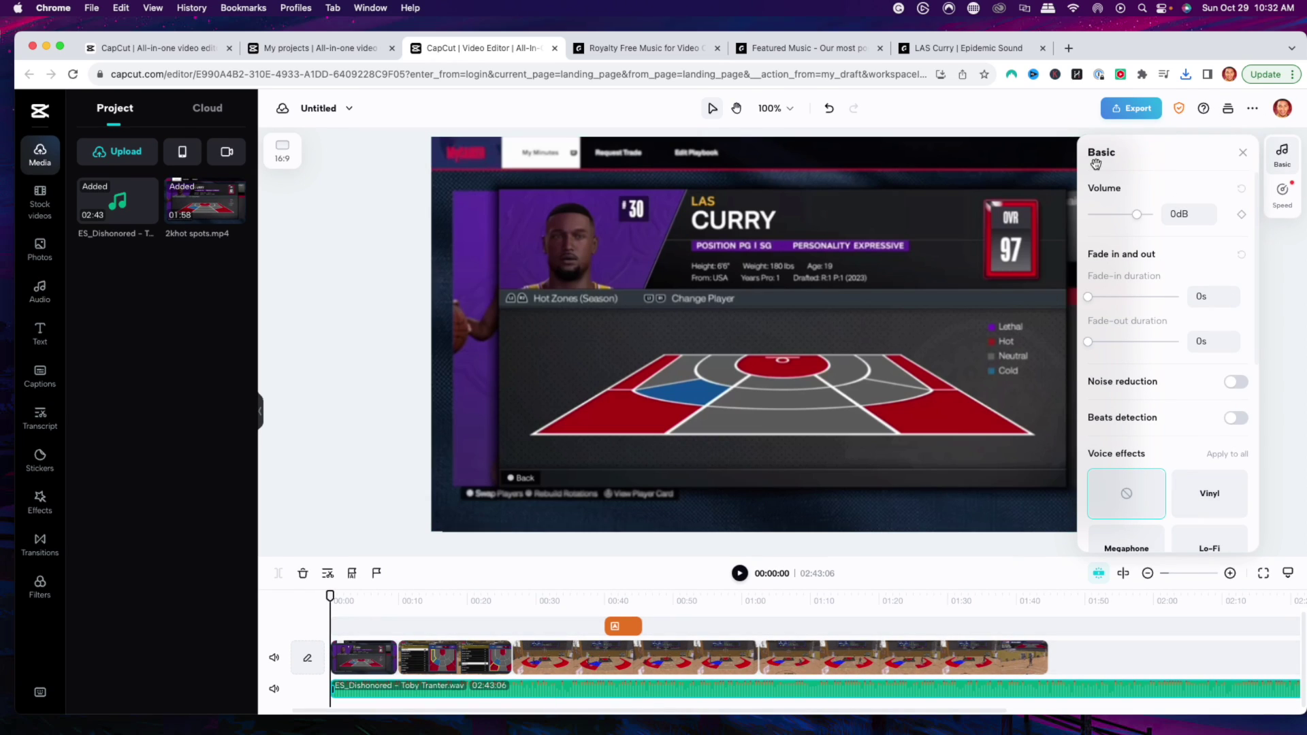
pyautogui.moveTo(1135, 219); pyautogui.dragTo(1127, 219)
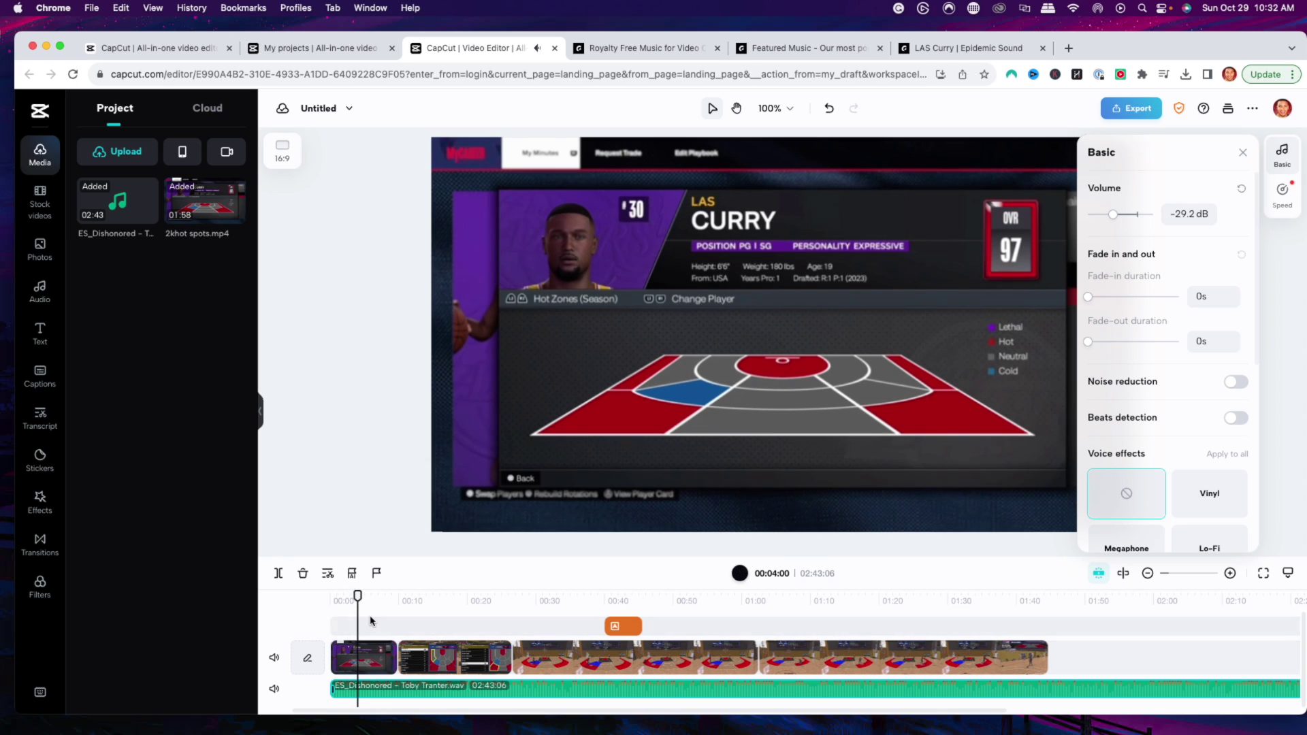
pyautogui.moveTo(356, 594); pyautogui.dragTo(1048, 599)
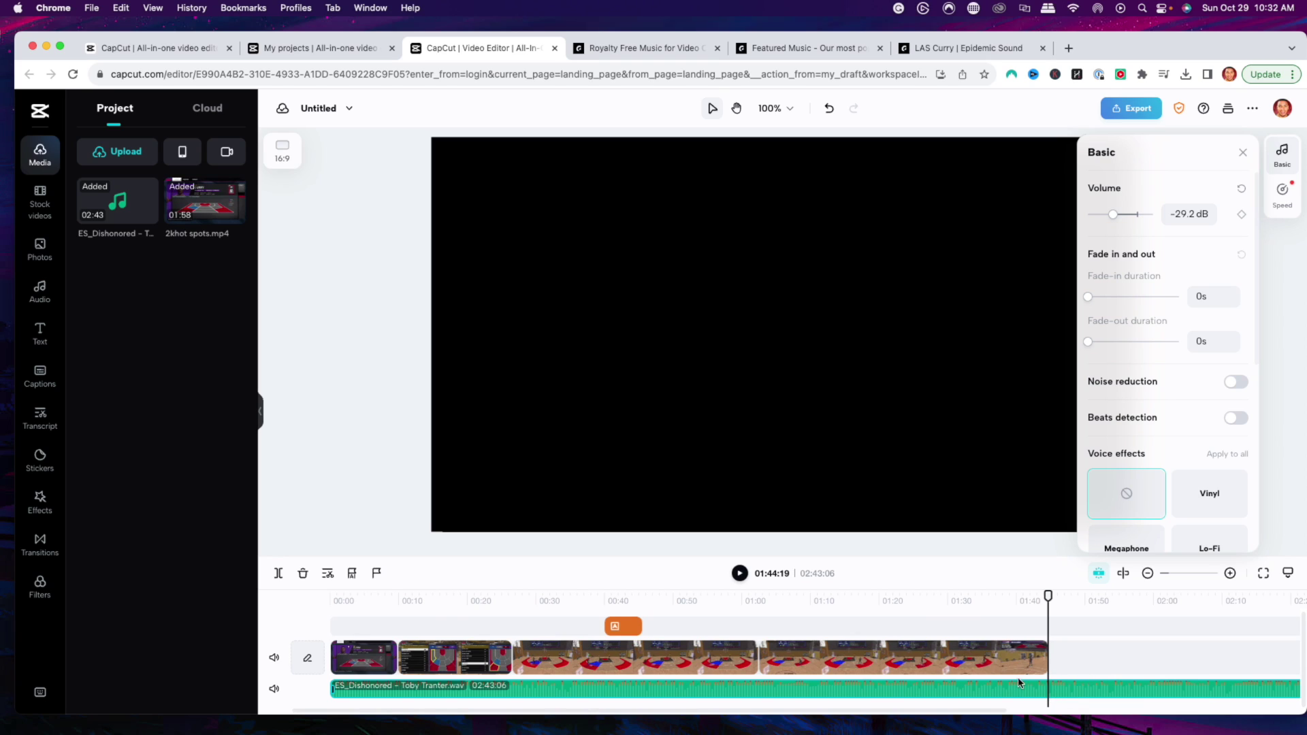
# - Split the music at 01:44:19, delete the excess beyond the video, rewind, and show Captions
pyautogui.click(278, 573)
pyautogui.click(1114, 695)
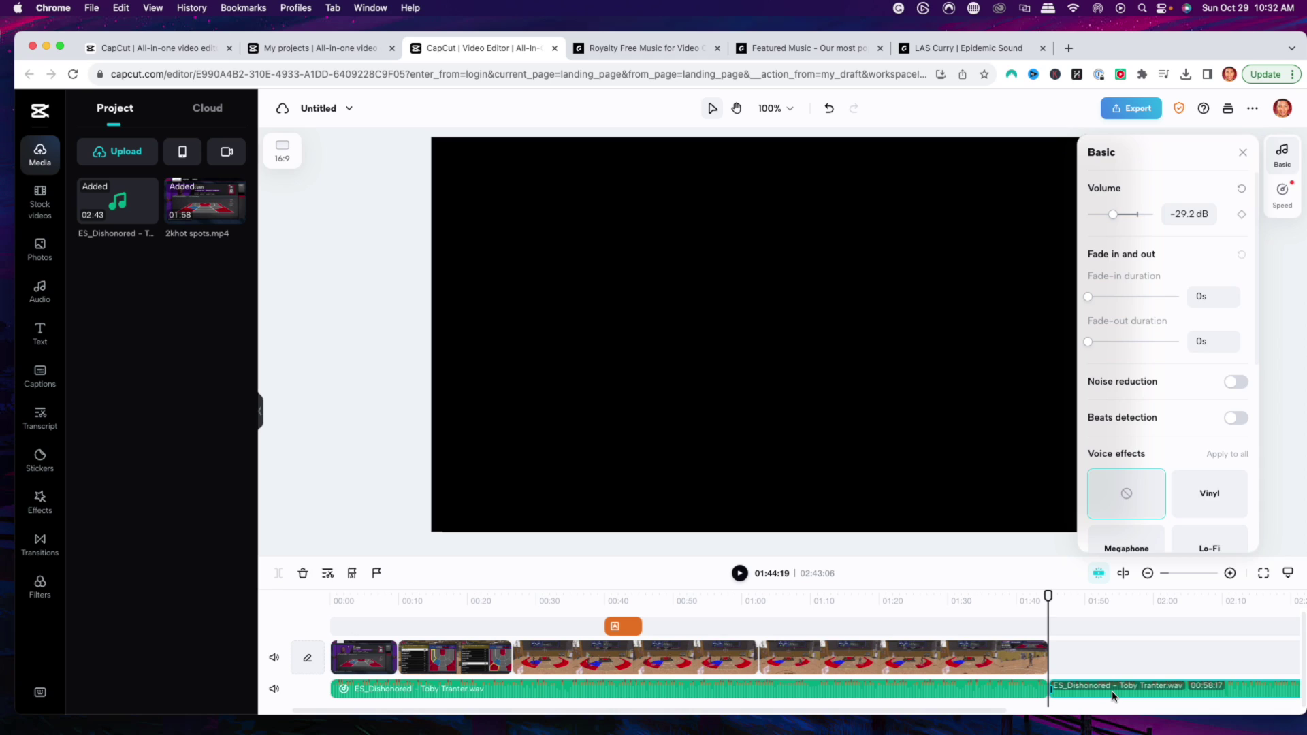
pyautogui.press('Delete')
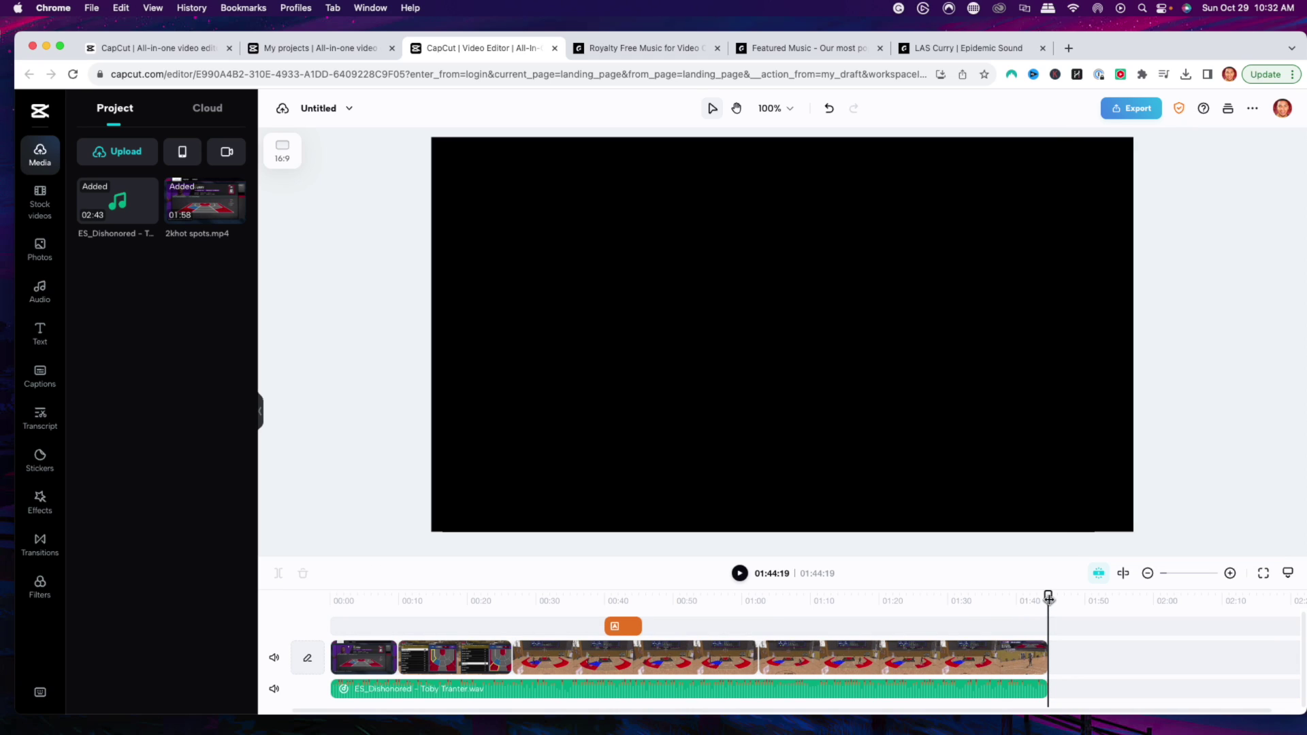
pyautogui.moveTo(1048, 598); pyautogui.dragTo(324, 587)
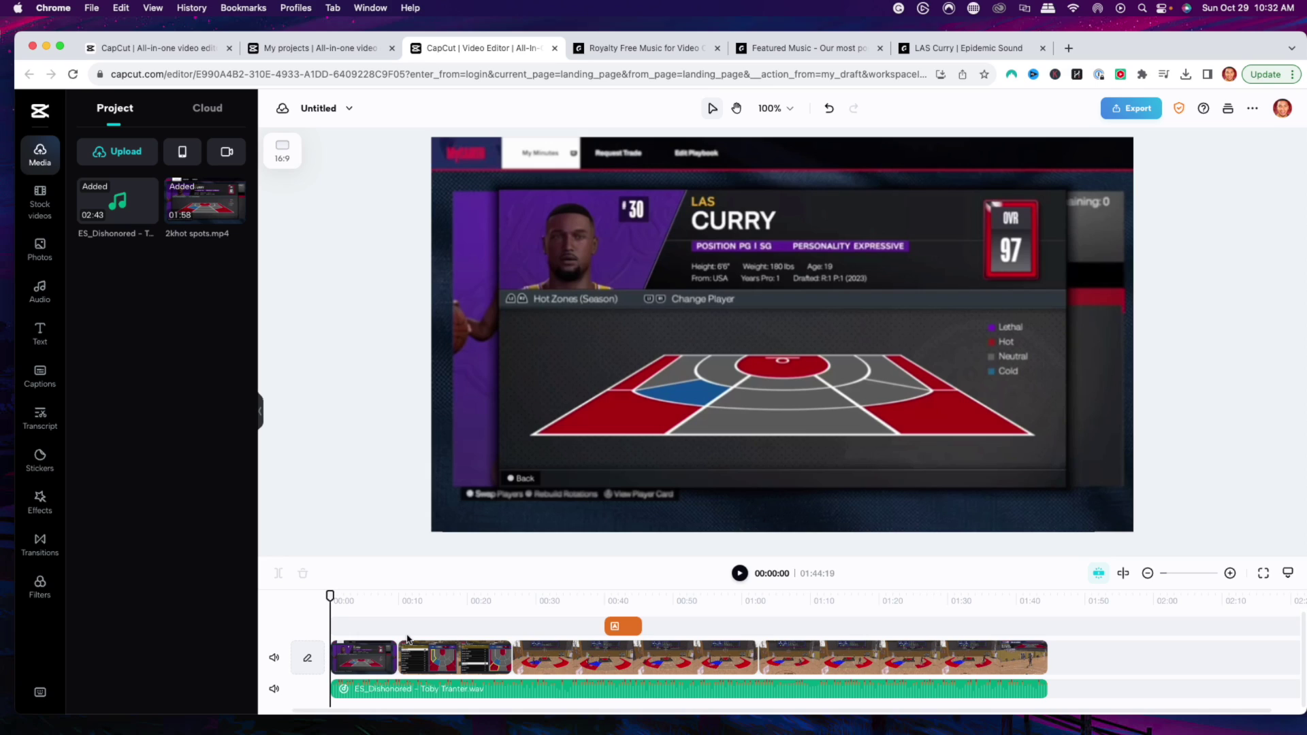
pyautogui.click(45, 367)
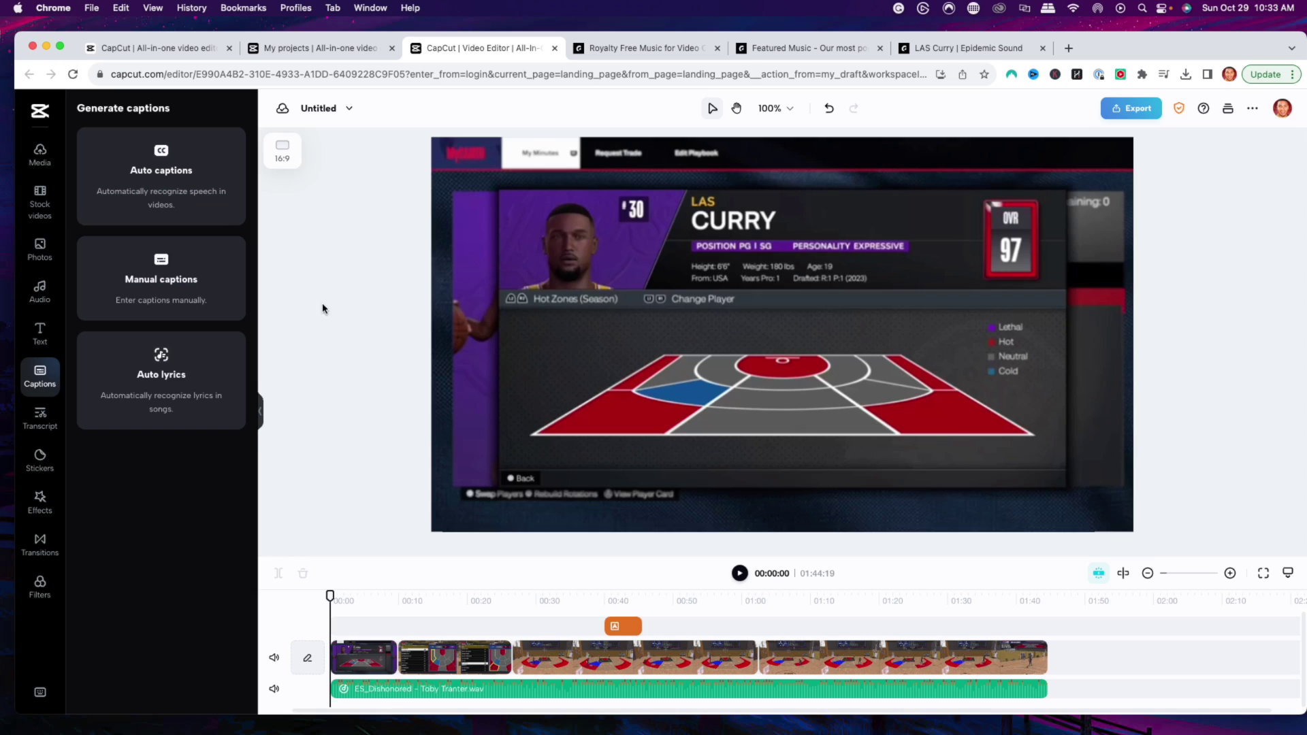
pyautogui.click(96, 204)
pyautogui.click(168, 304)
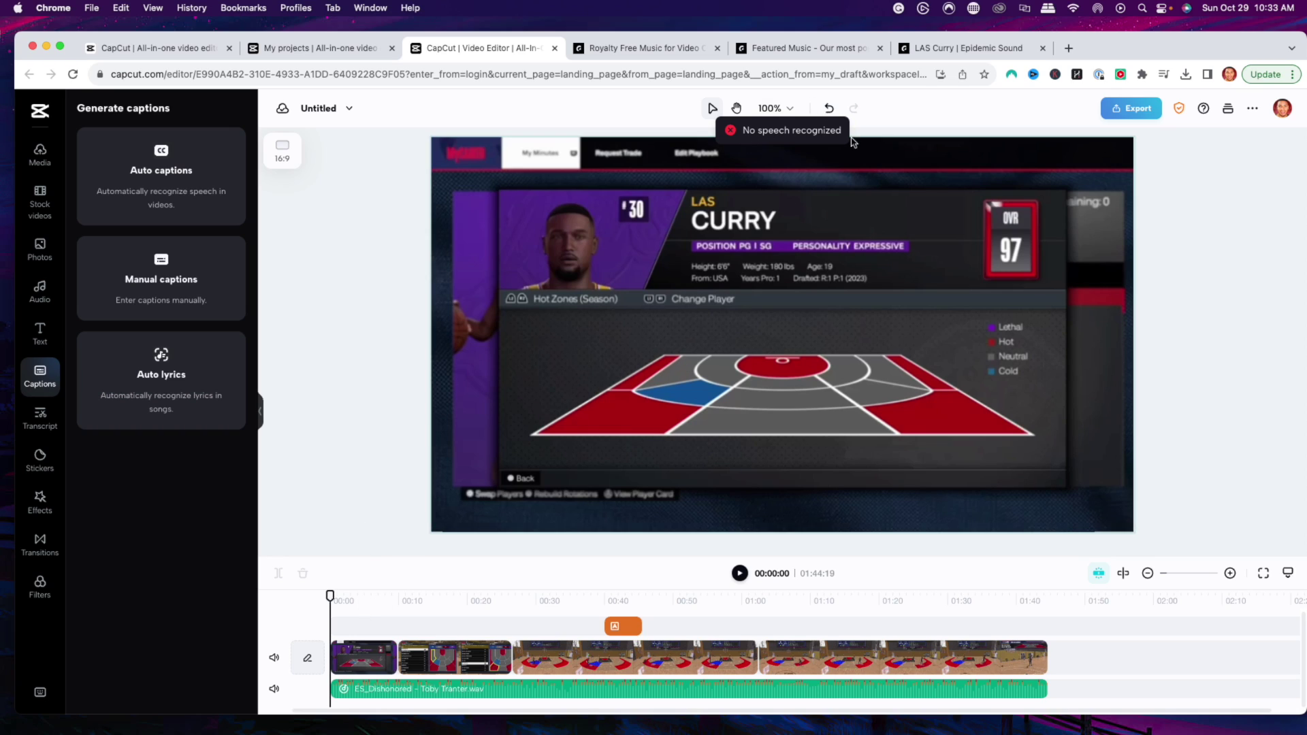
pyautogui.moveTo(327, 593); pyautogui.dragTo(449, 597)
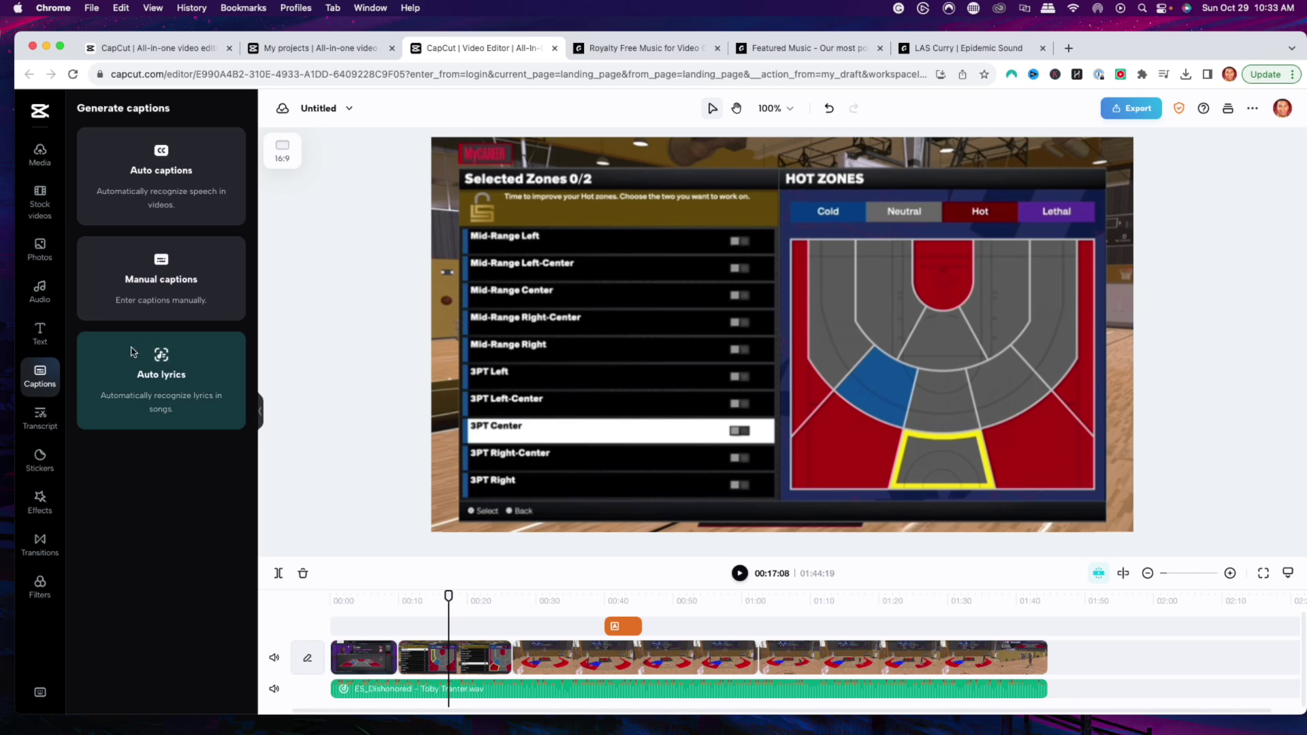
# - Add the Subscribe sticker to the timeline near 00:13
pyautogui.click(39, 459)
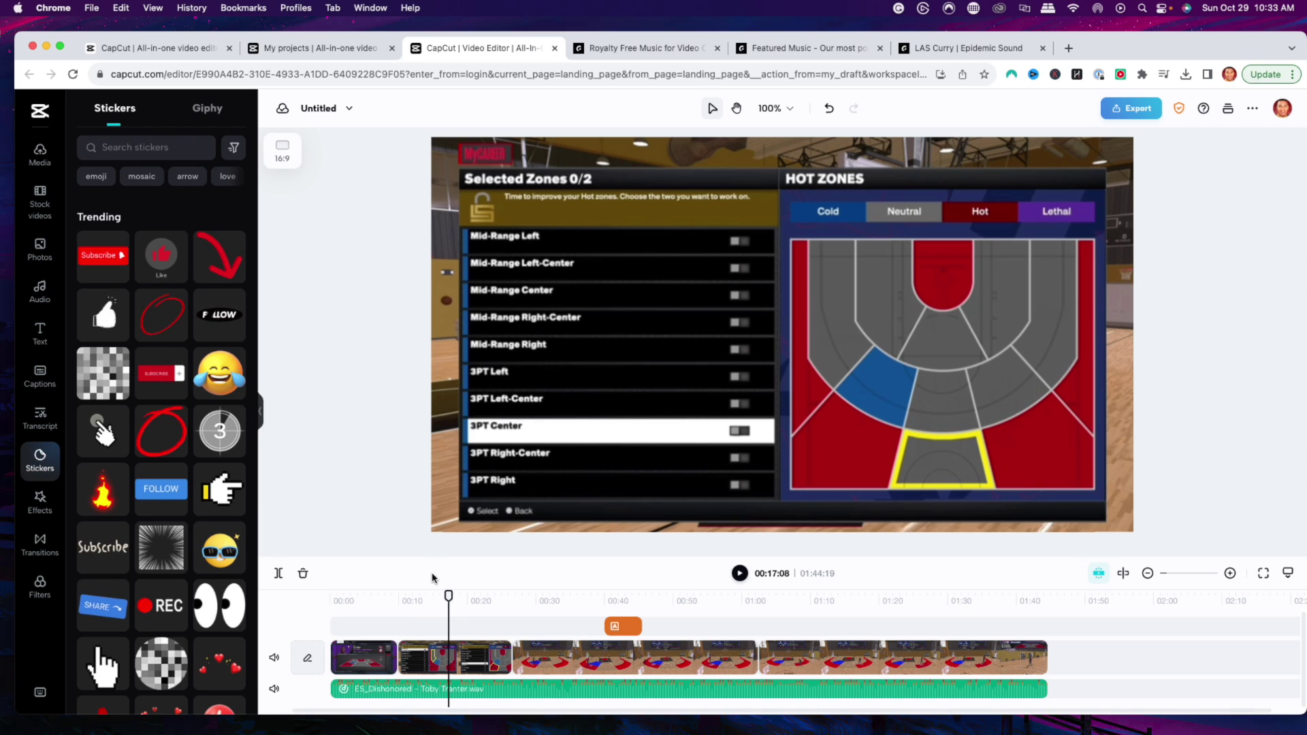
pyautogui.moveTo(448, 596); pyautogui.dragTo(397, 596)
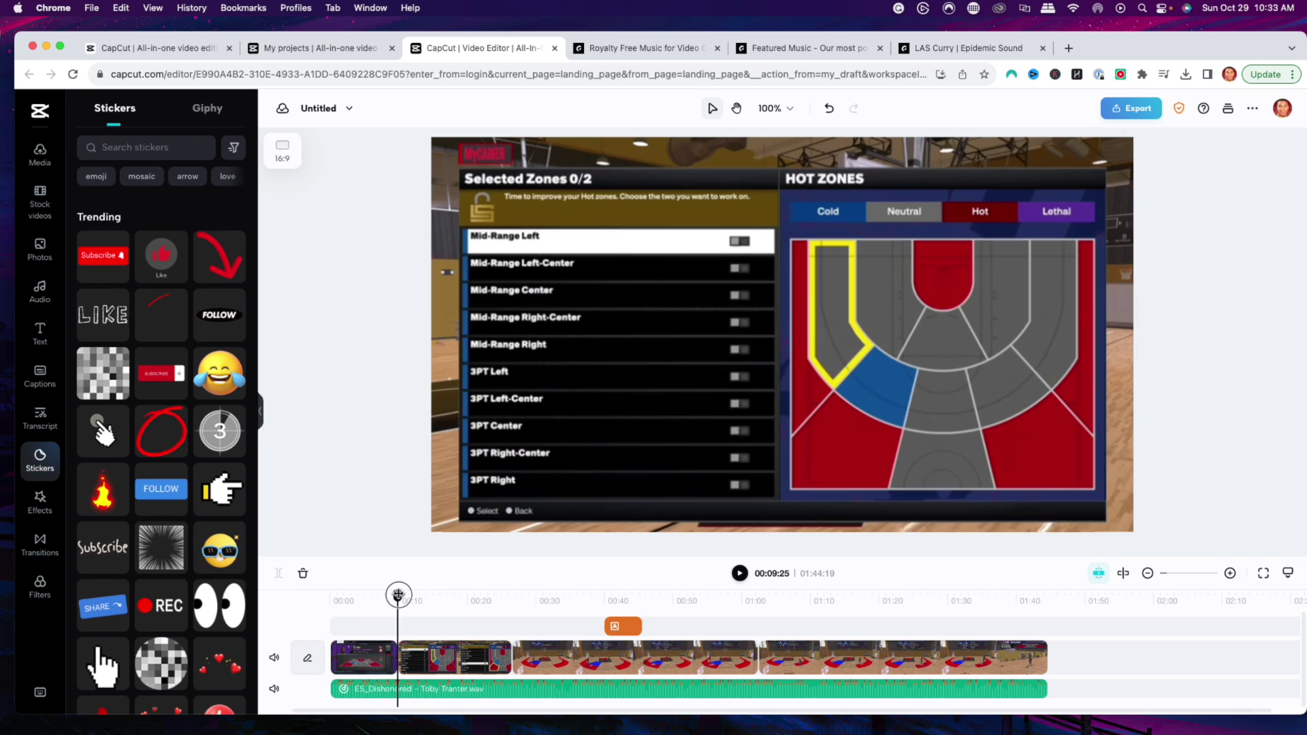
pyautogui.moveTo(112, 263)
pyautogui.mouseDown()
pyautogui.moveTo(259, 381)
pyautogui.moveTo(414, 613)
pyautogui.moveTo(441, 631)
pyautogui.mouseUp()
pyautogui.click(436, 597)
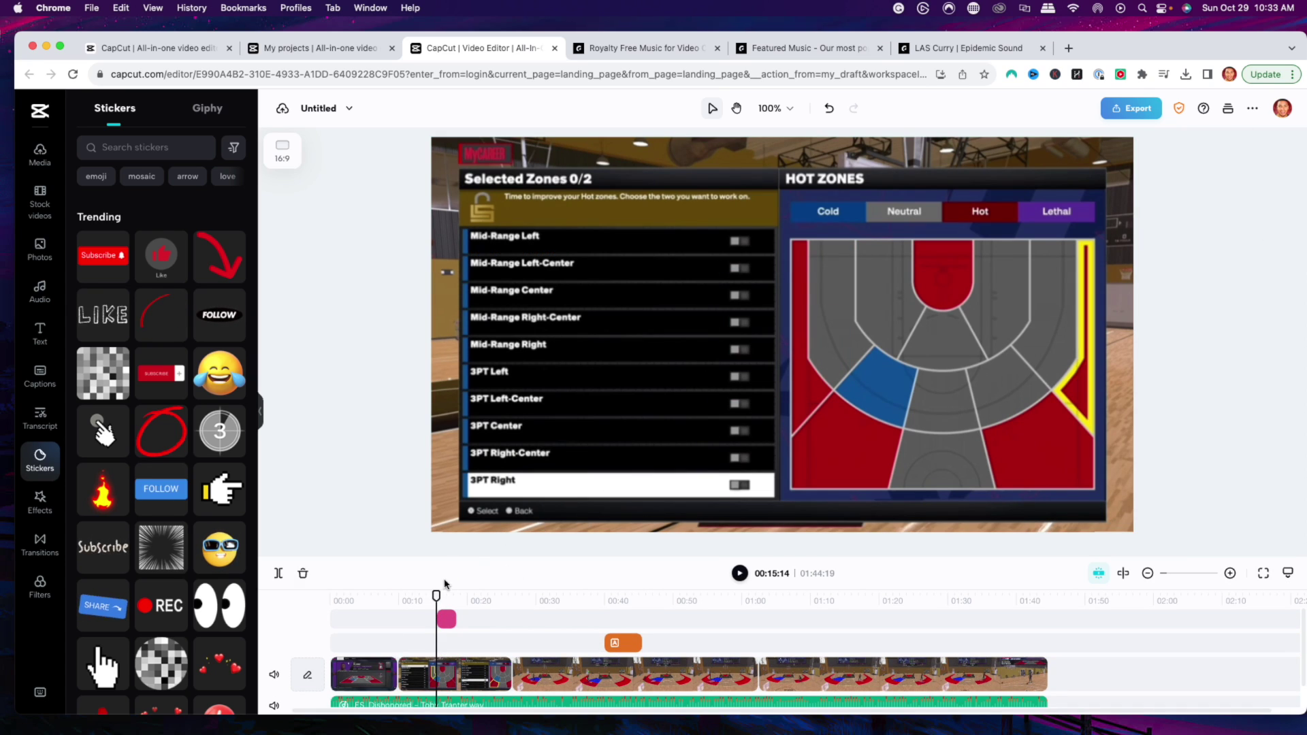
pyautogui.moveTo(437, 594); pyautogui.dragTo(447, 594)
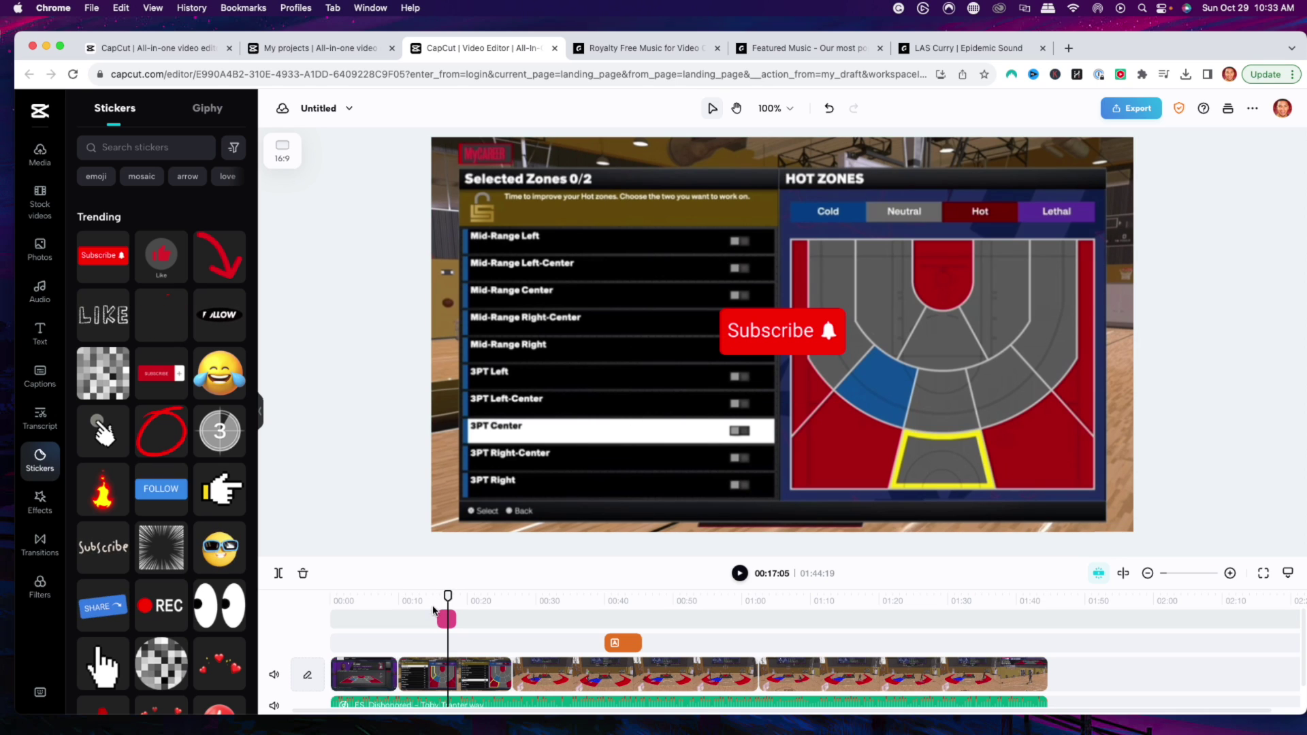
# - Place a red circle sticker over the player at 00:34 and play it back
pyautogui.moveTo(444, 594); pyautogui.dragTo(568, 599)
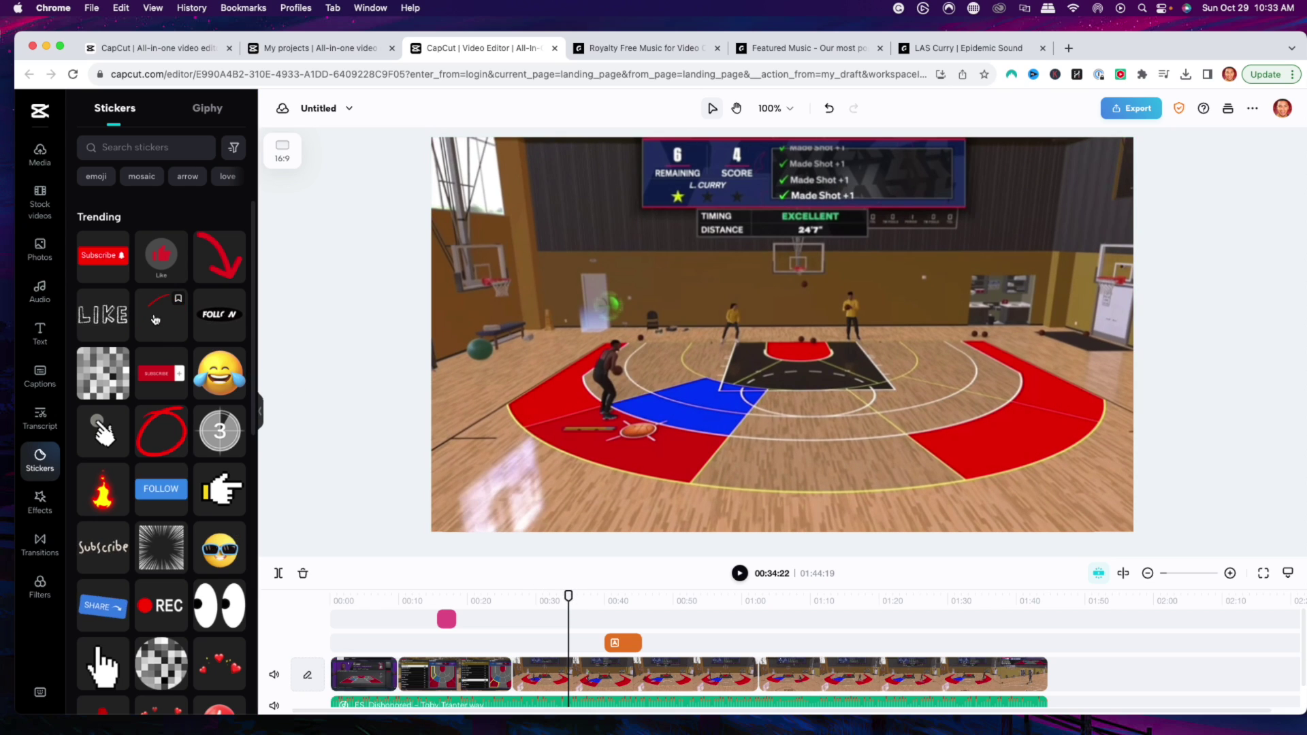
pyautogui.moveTo(162, 324); pyautogui.dragTo(608, 378)
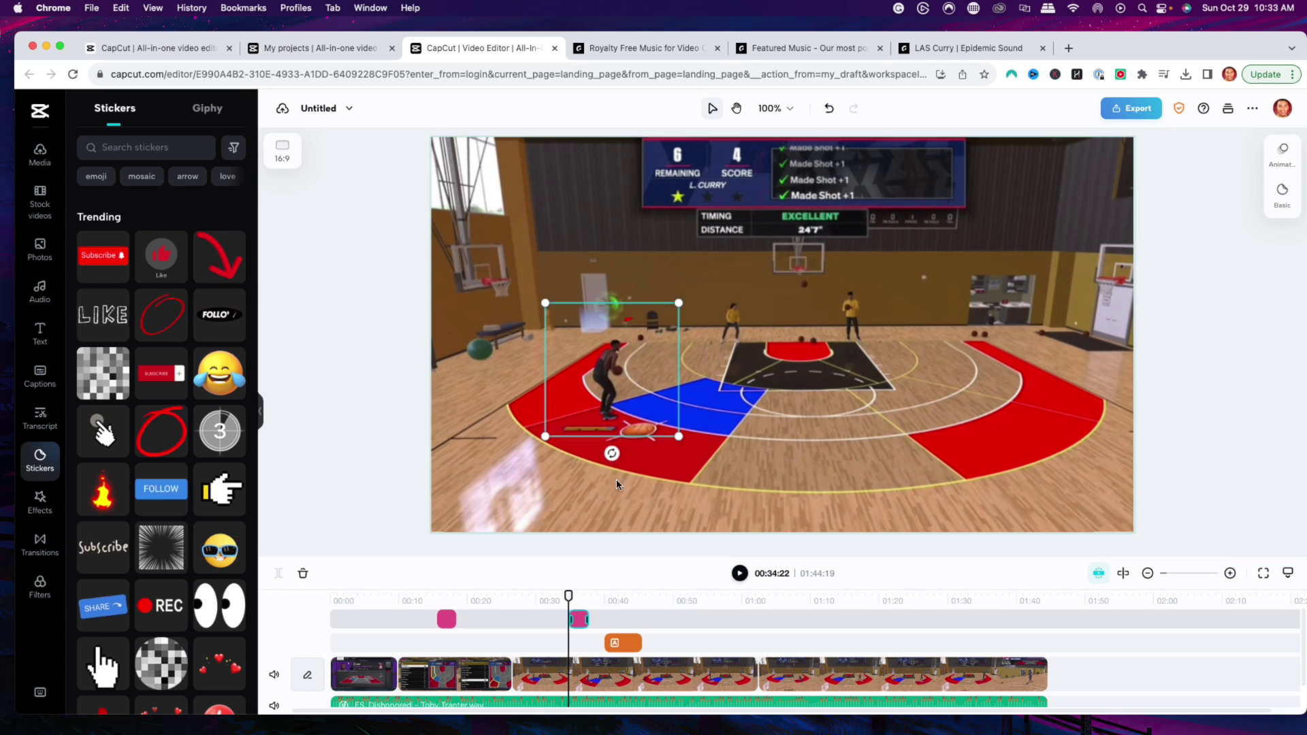
pyautogui.click(562, 599)
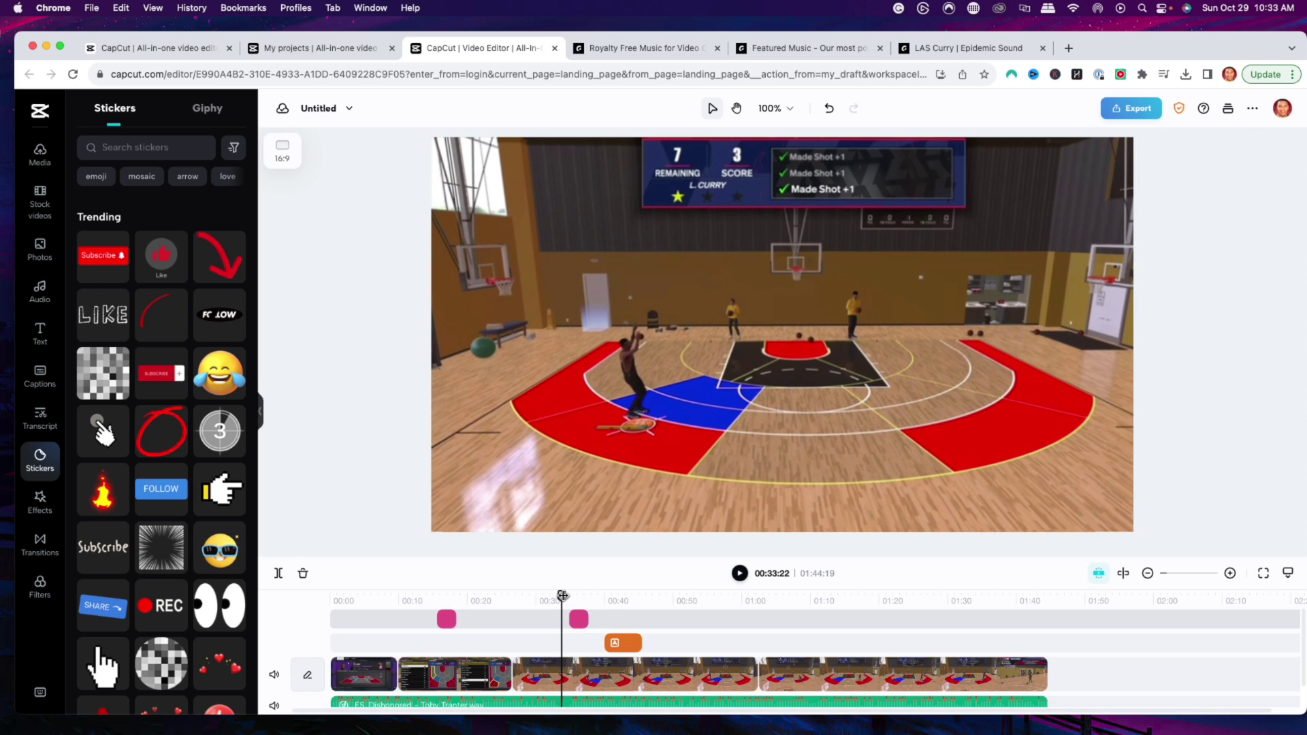
pyautogui.press('space')
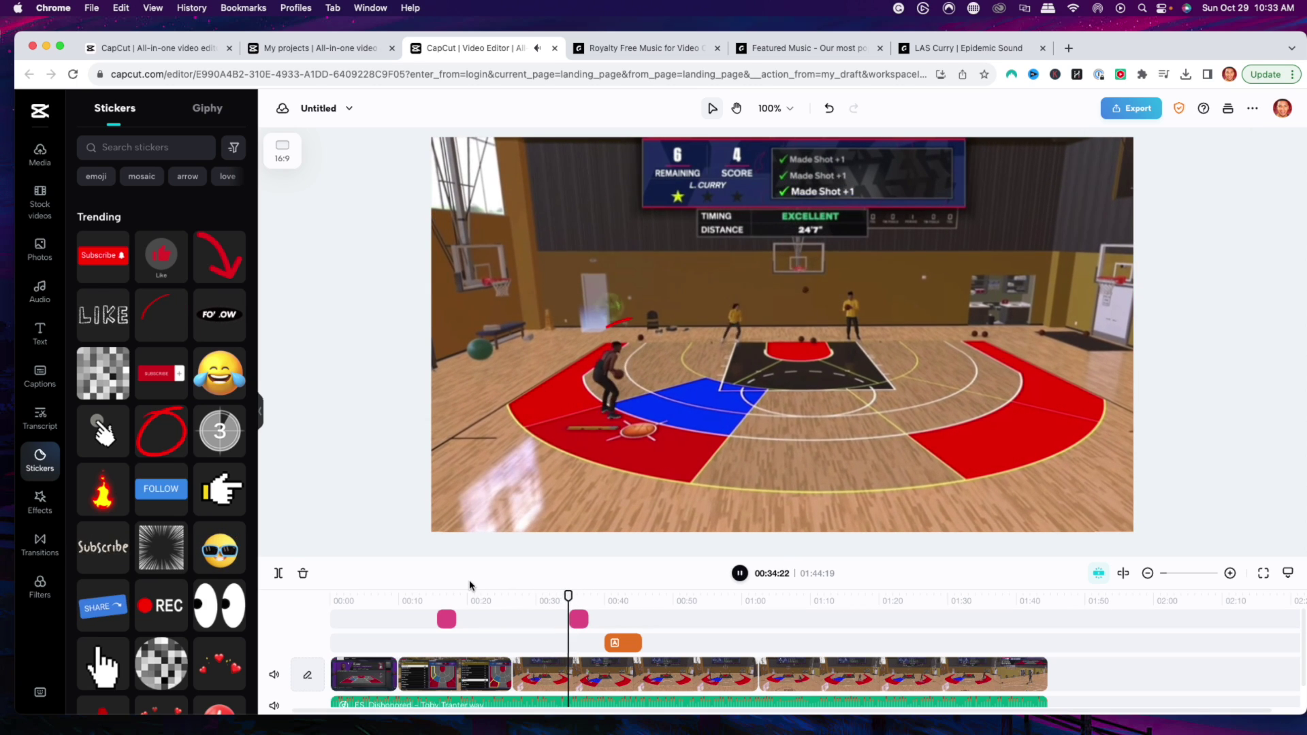
pyautogui.press('space')
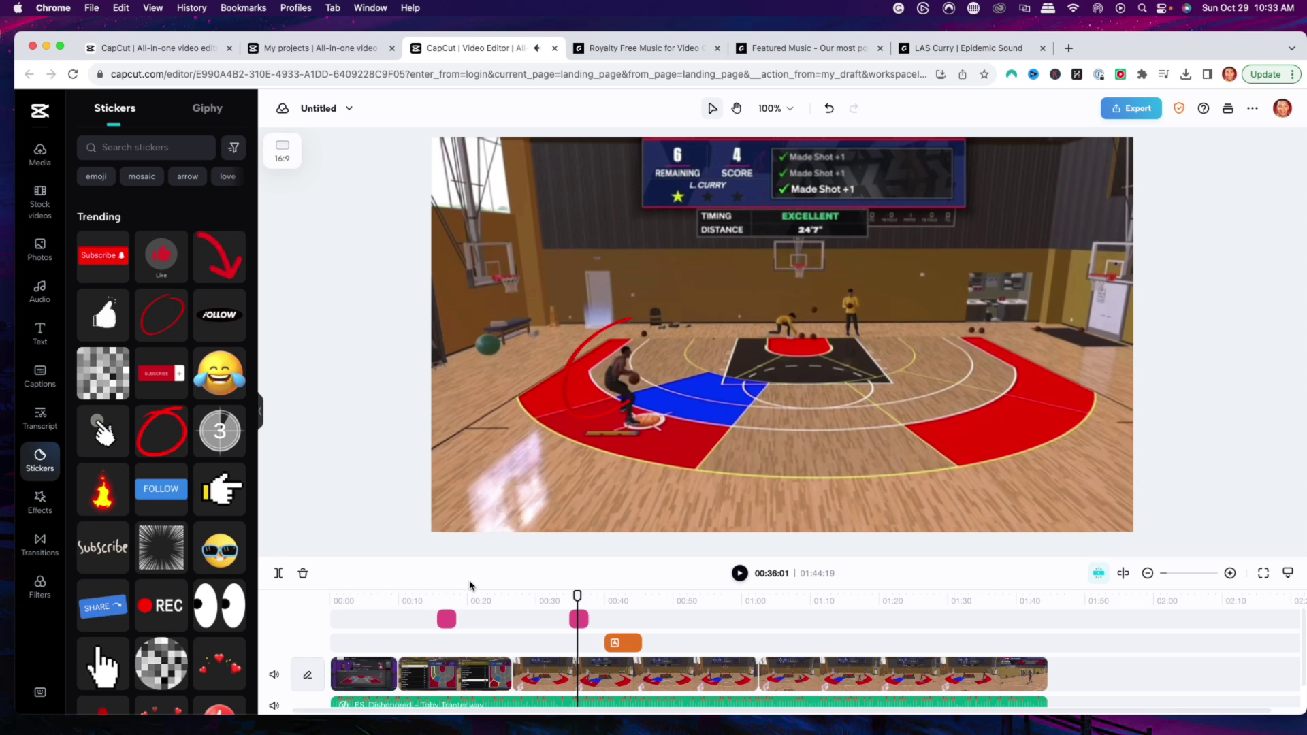
pyautogui.scroll(-5, 187, 594)
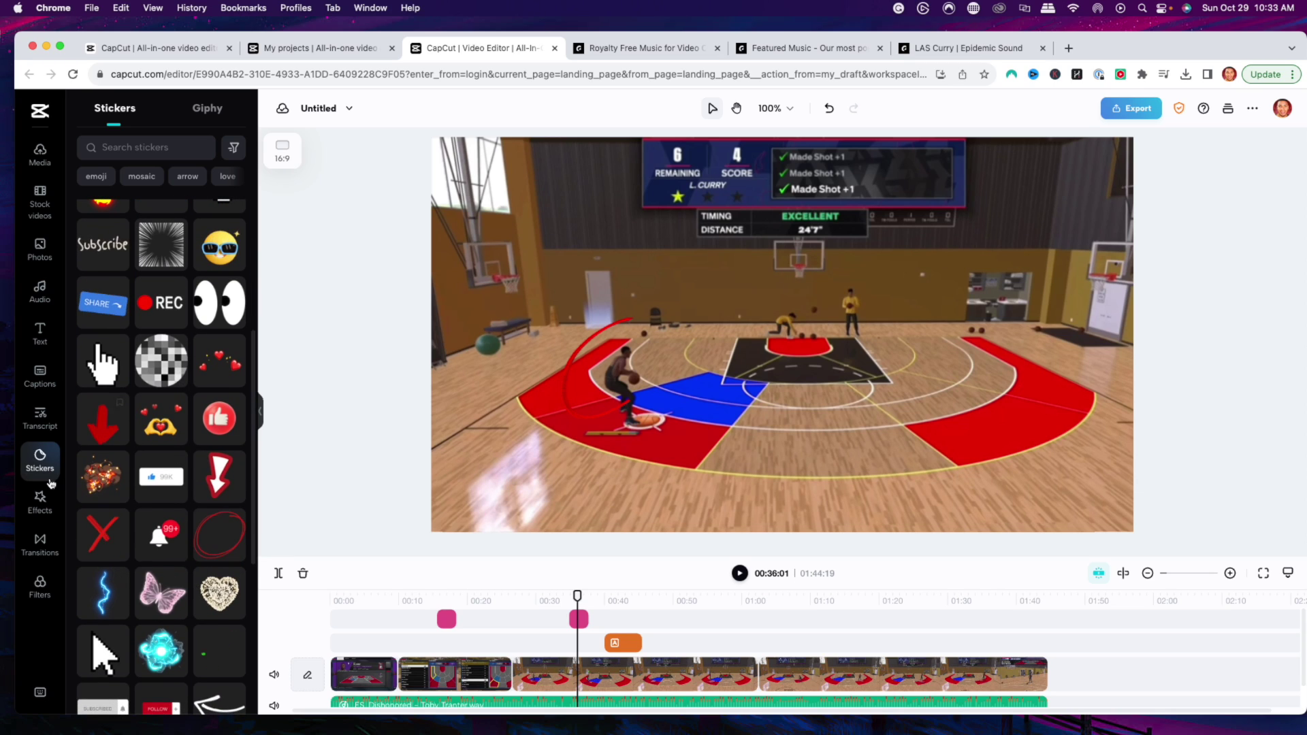
pyautogui.click(39, 507)
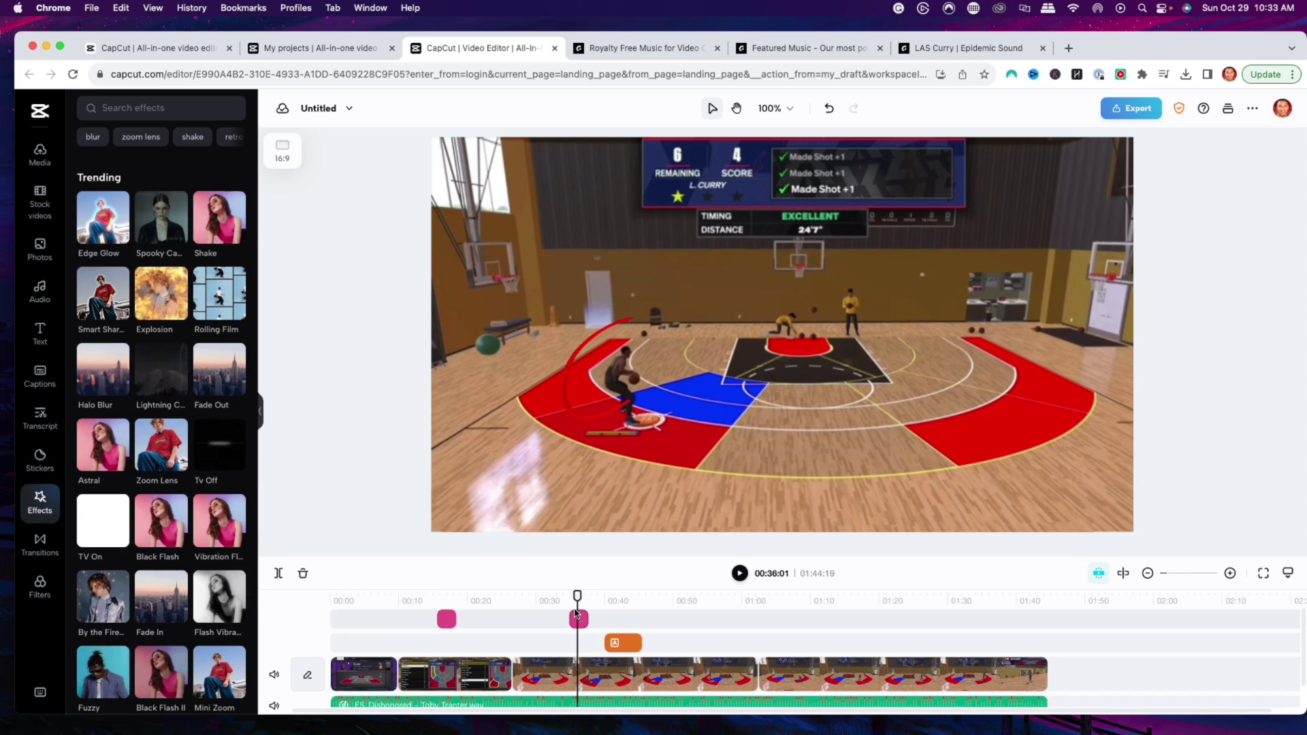
# - Add the Explosion effect at the video's start and preview it
pyautogui.click(324, 600)
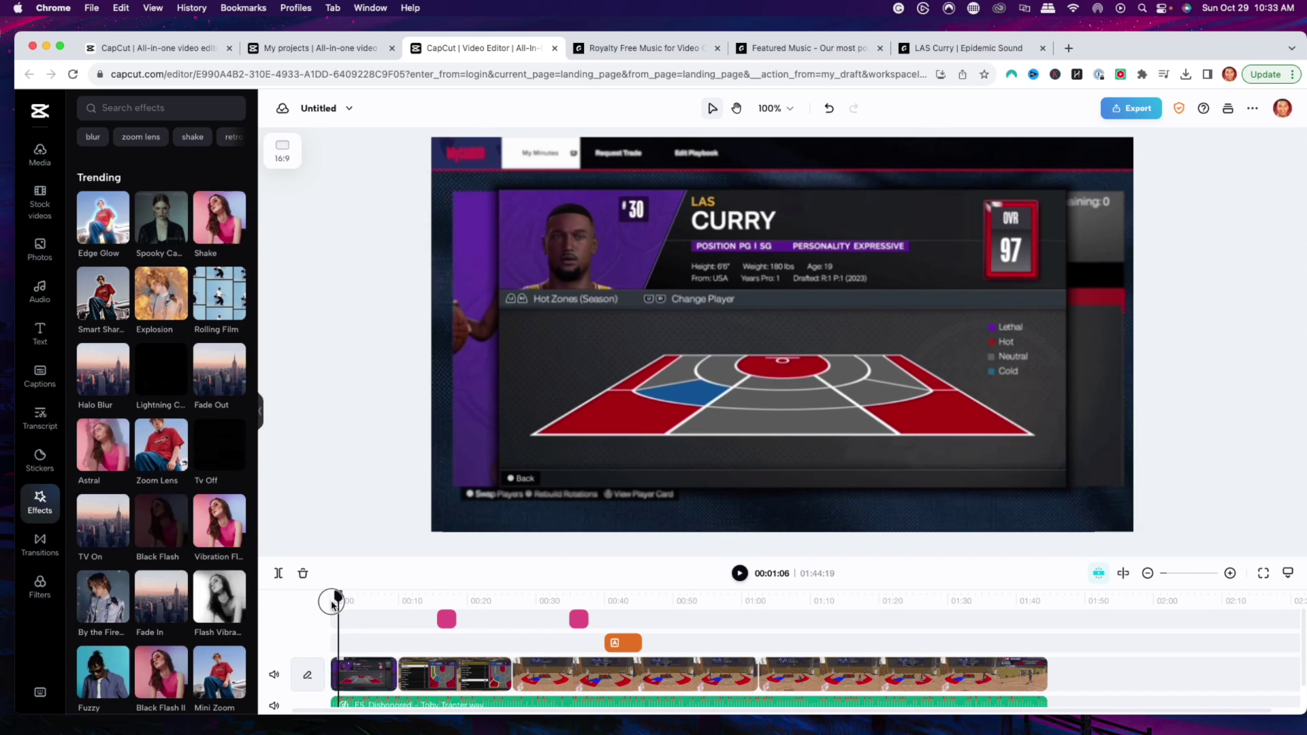
pyautogui.moveTo(156, 294); pyautogui.dragTo(344, 640)
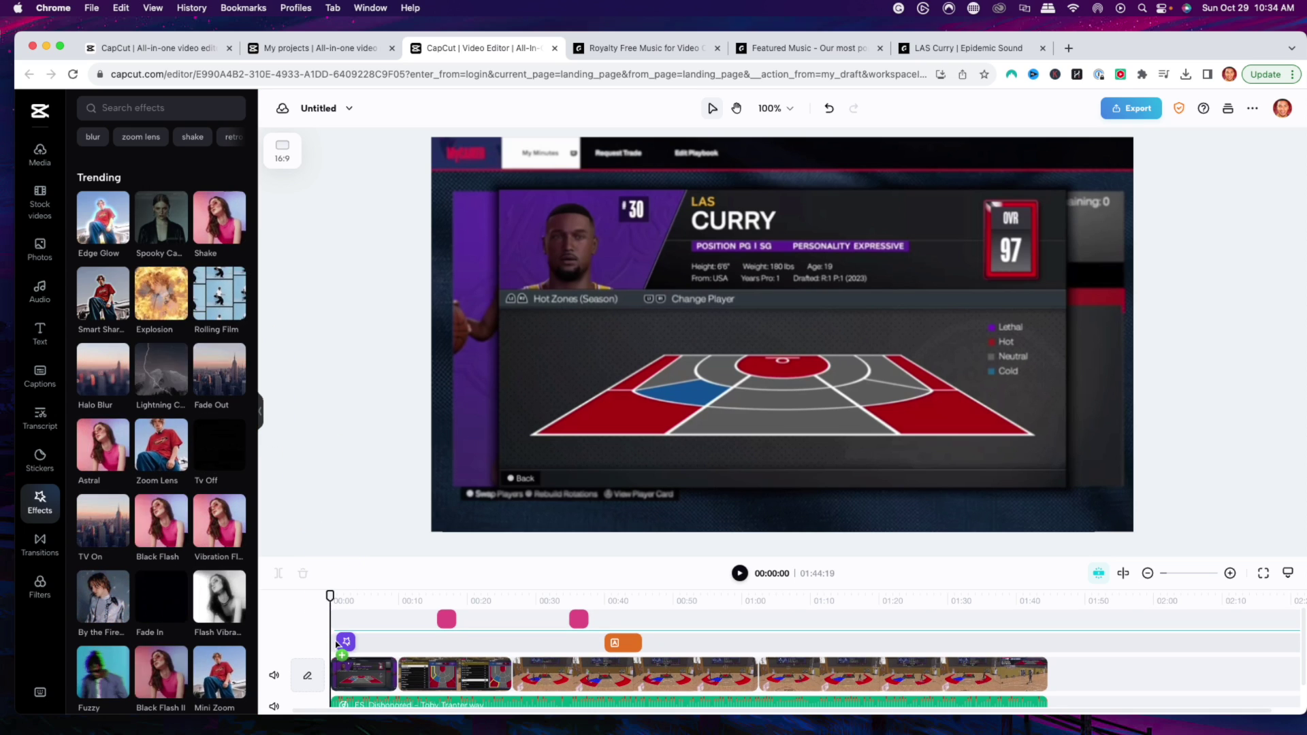
pyautogui.click(334, 597)
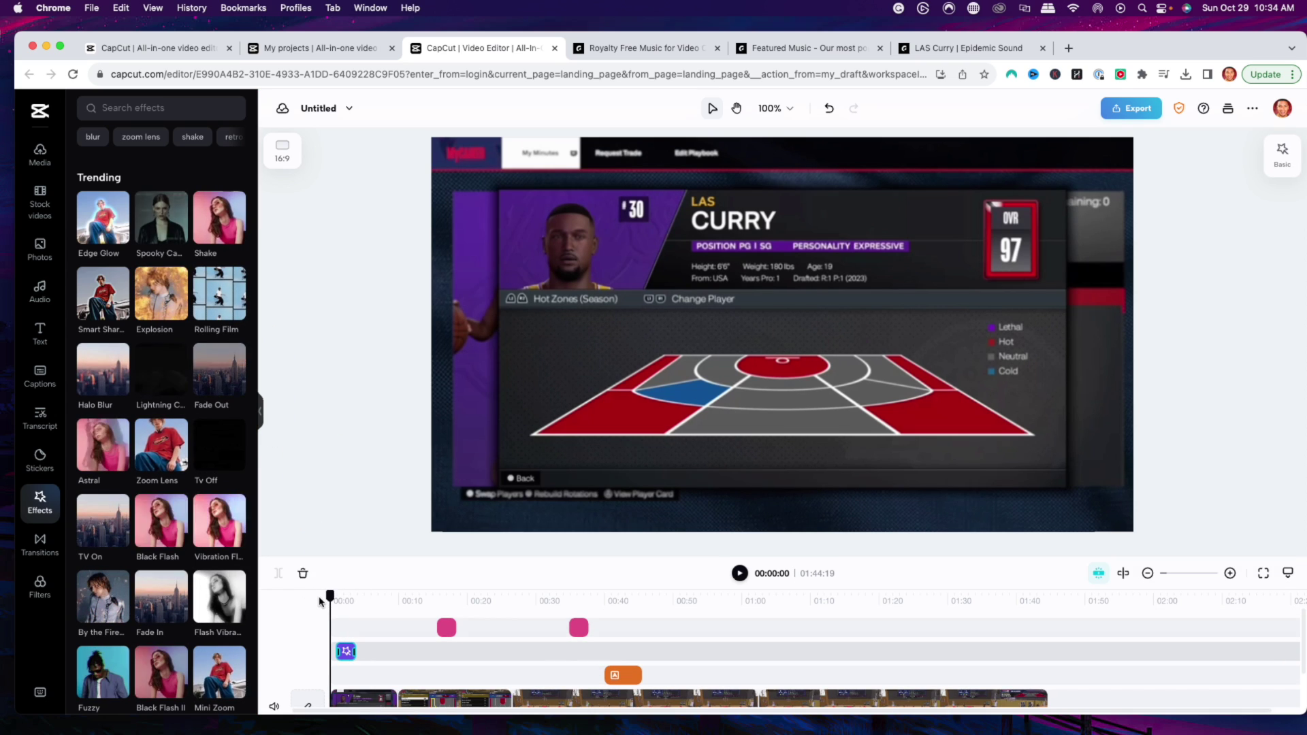
pyautogui.click(322, 599)
pyautogui.press('space')
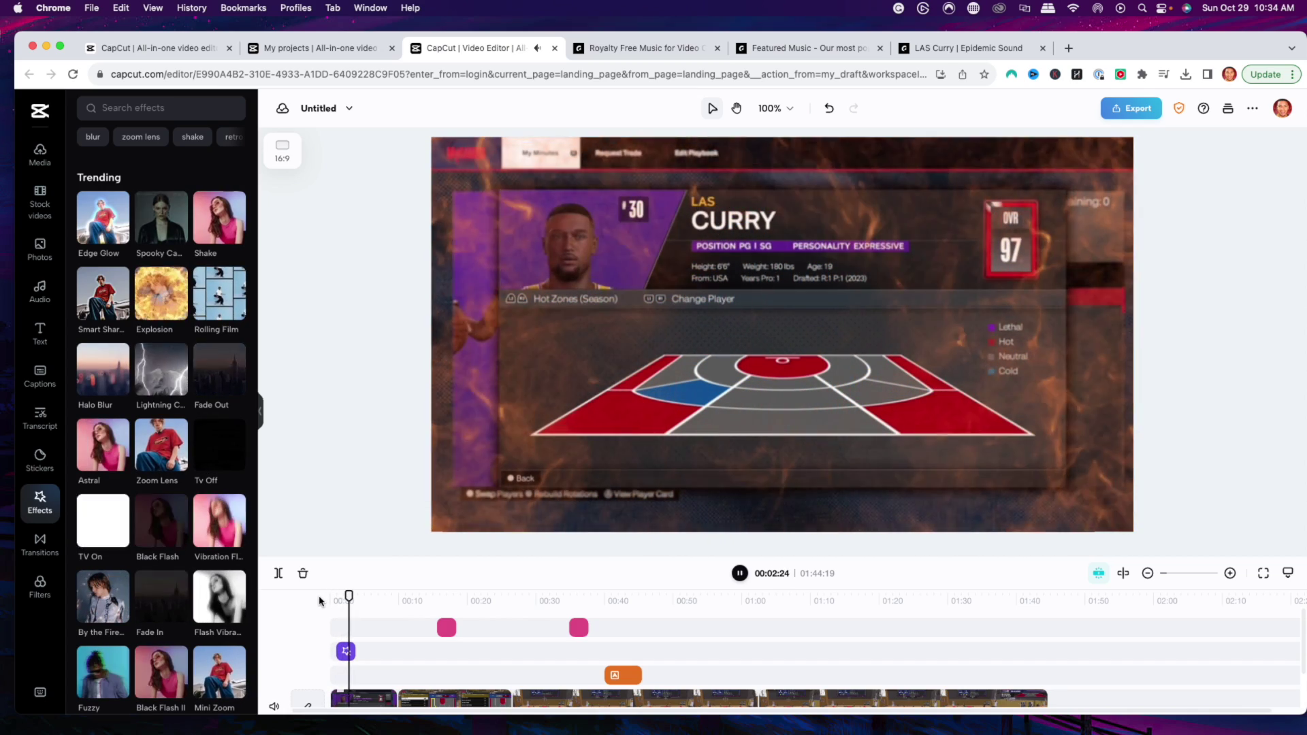
pyautogui.press('space')
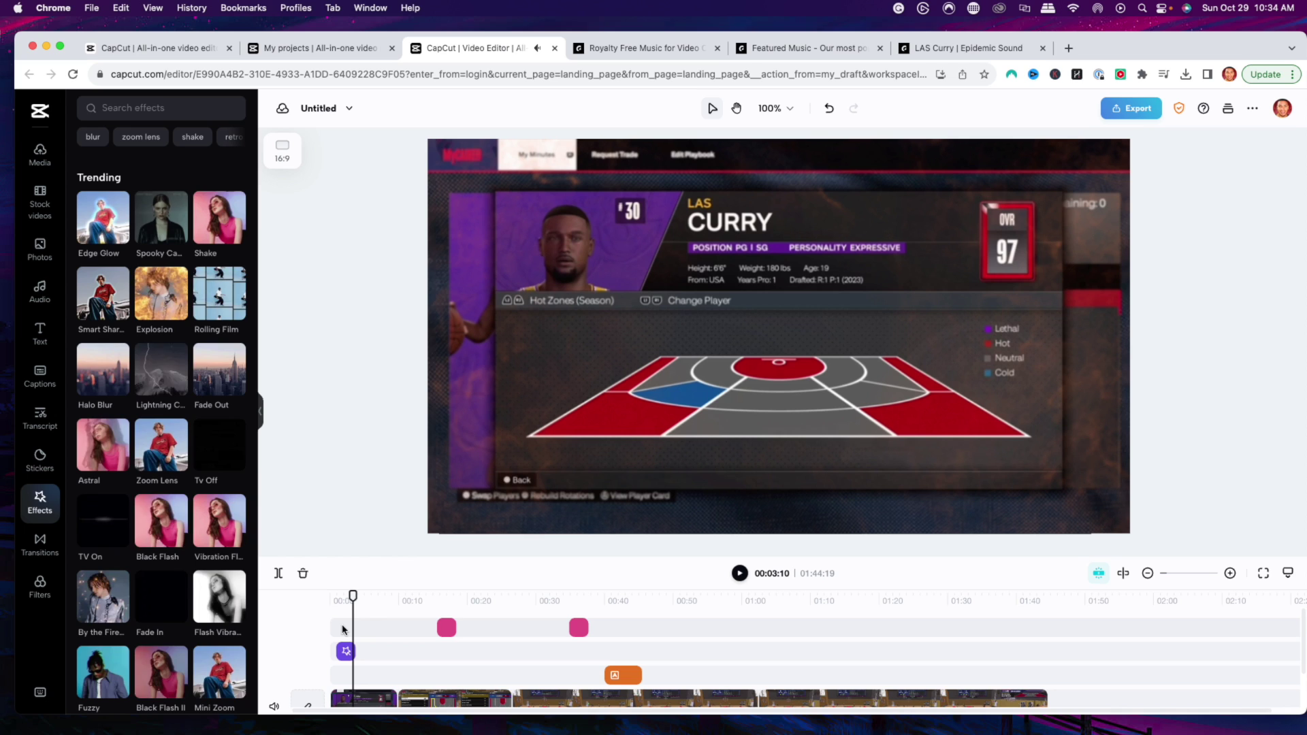
# - Add a lightning flash effect at about 00:09 on the Hot Zones screen and preview it
pyautogui.moveTo(352, 595); pyautogui.dragTo(398, 596)
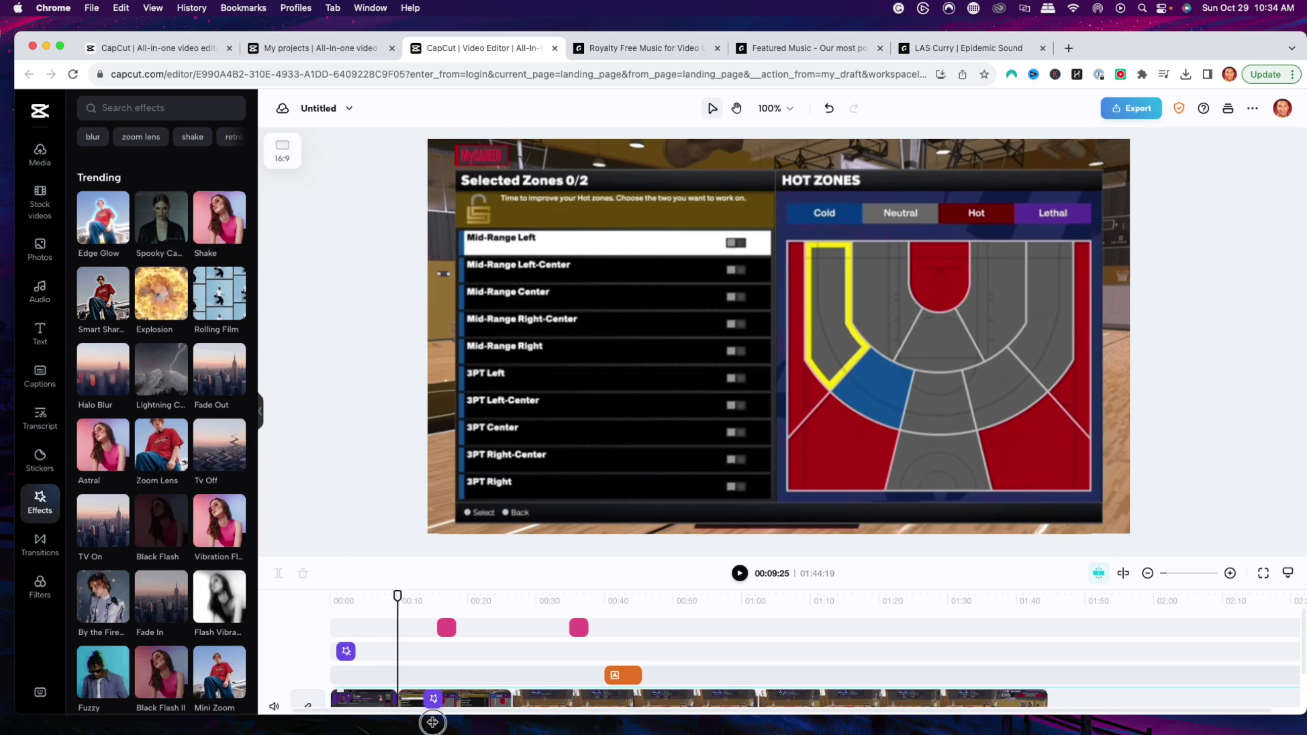
pyautogui.click(404, 647)
pyautogui.scroll(-2, 406, 652)
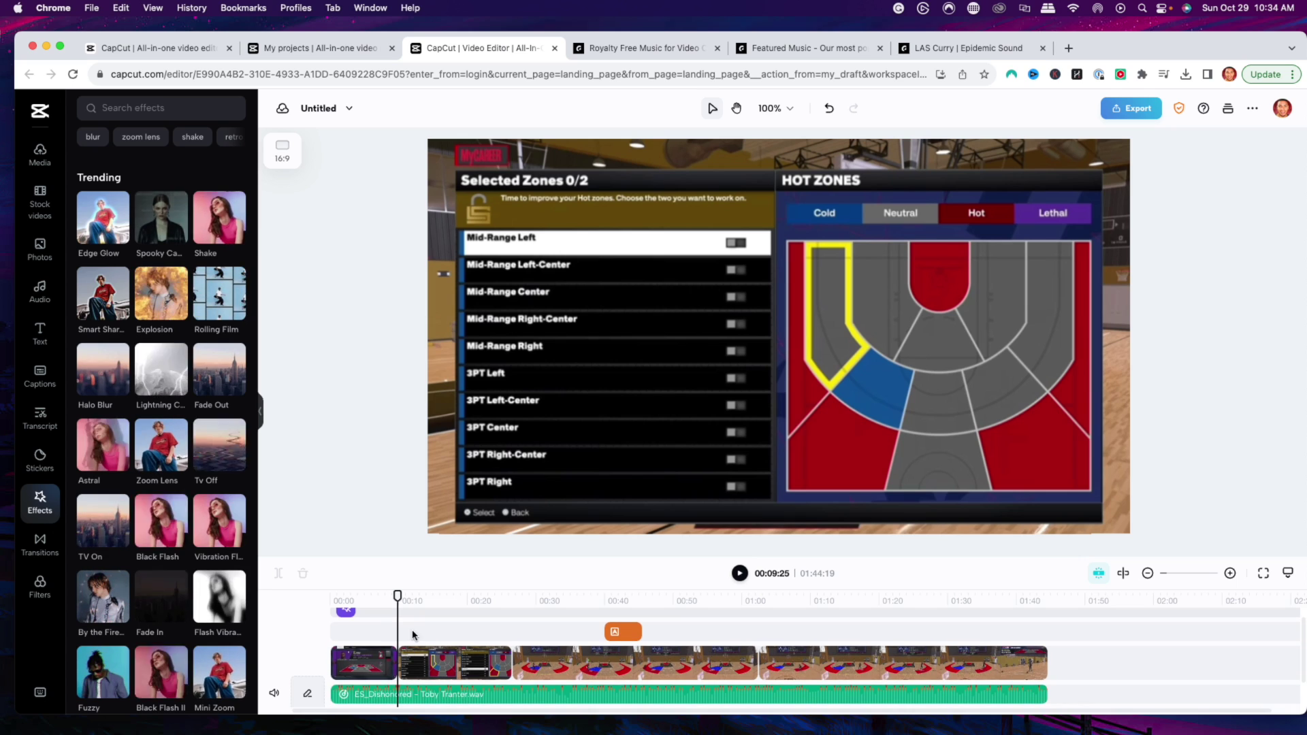
pyautogui.moveTo(324, 456); pyautogui.dragTo(399, 648)
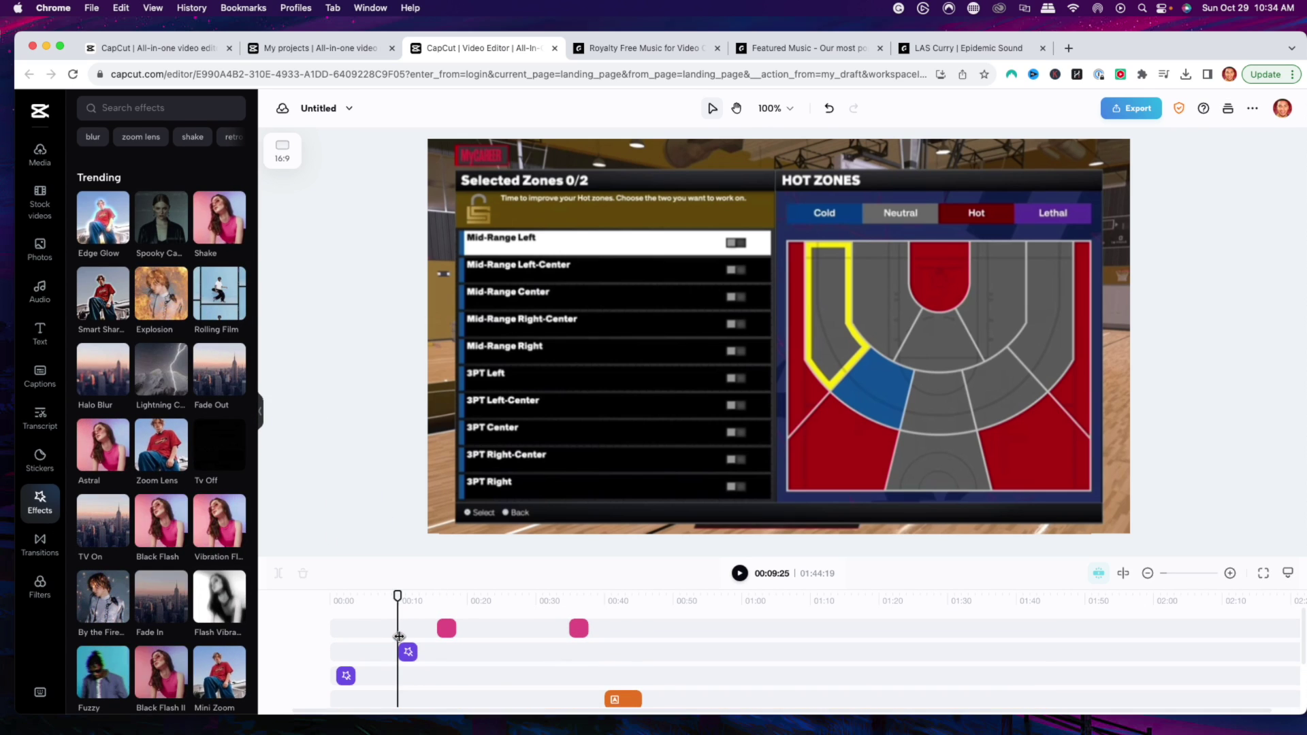
pyautogui.click(383, 598)
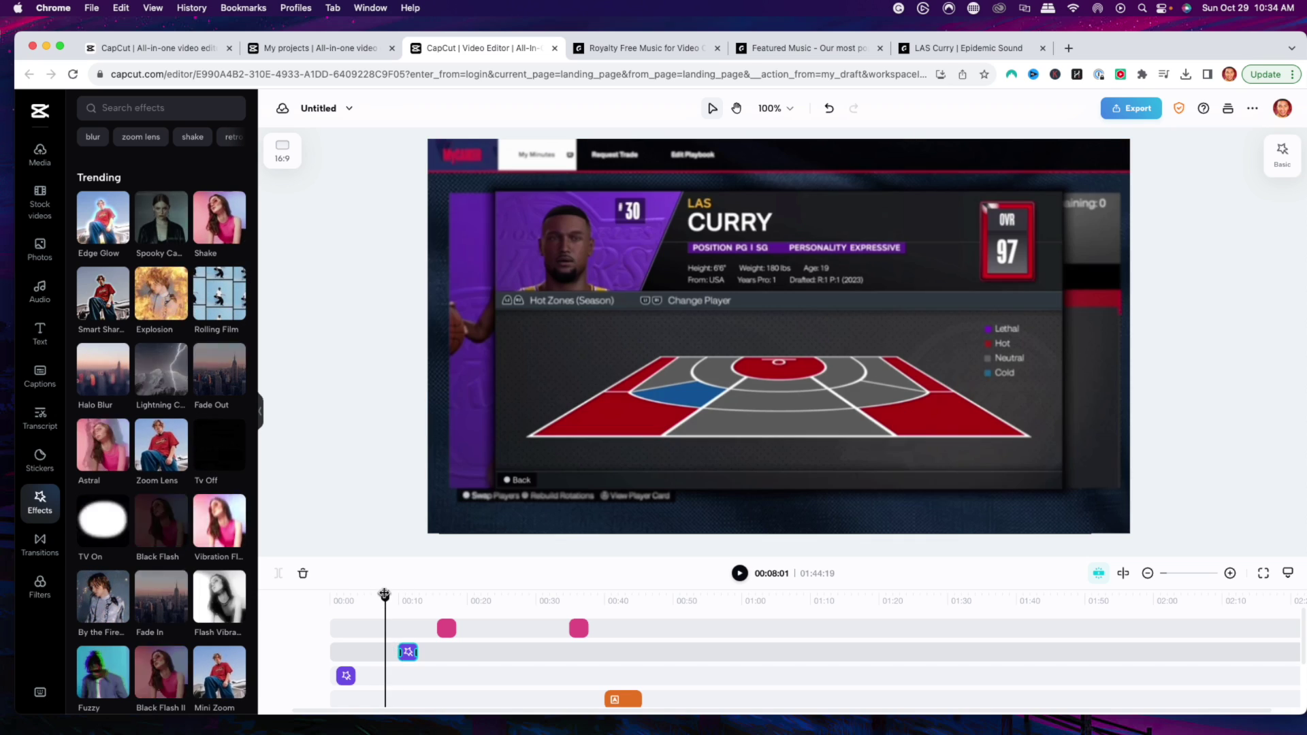
pyautogui.press('space')
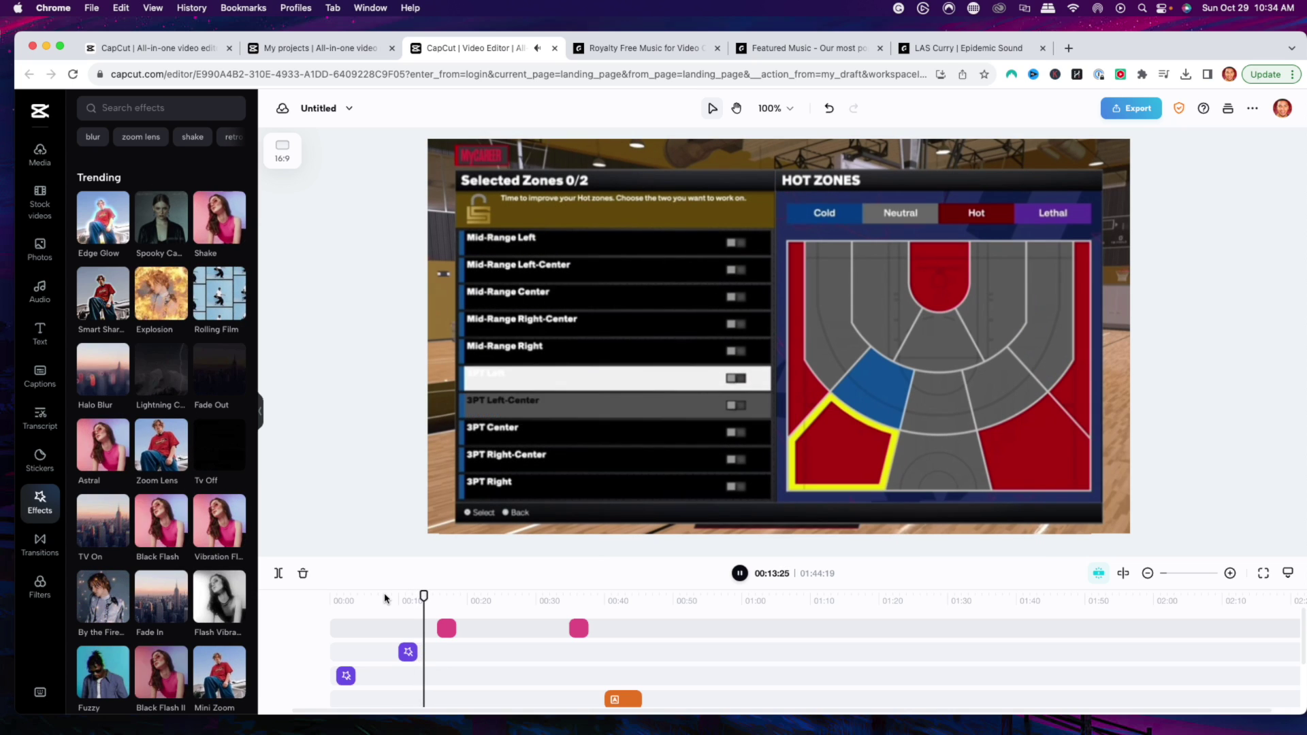
pyautogui.press('space')
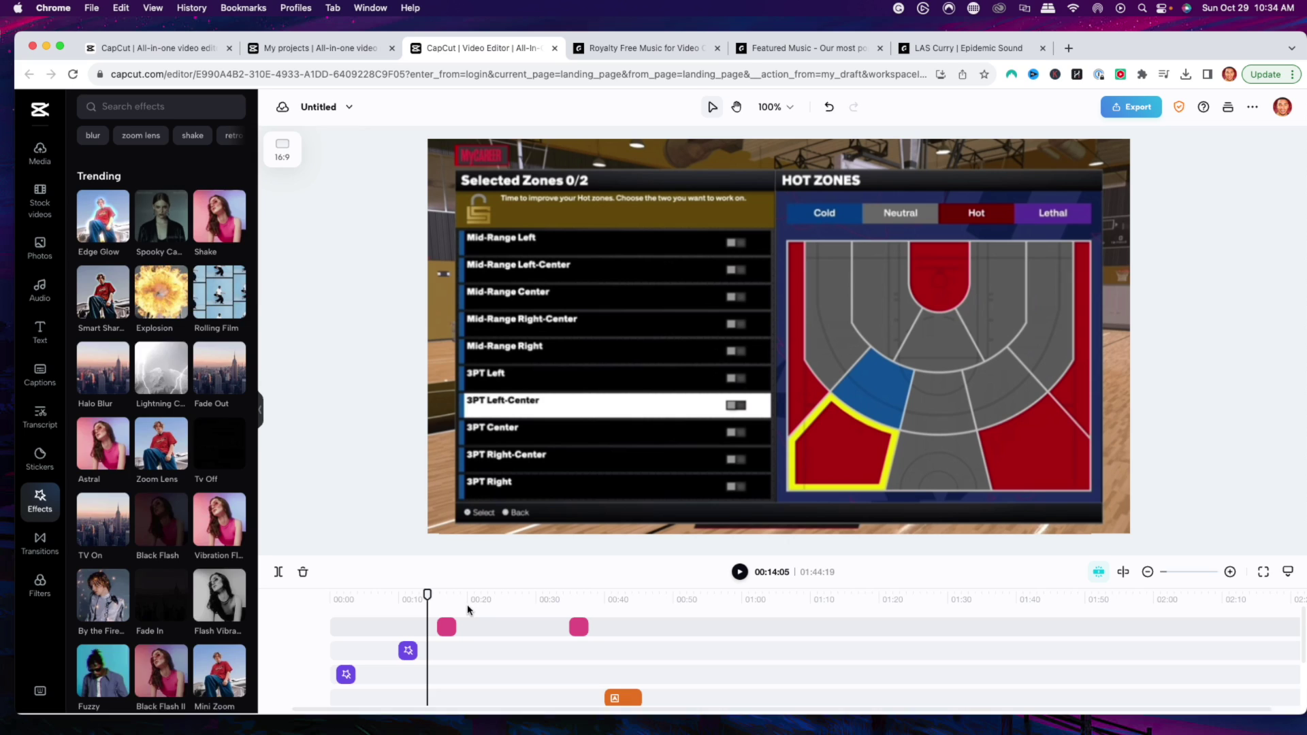
pyautogui.scroll(-3, 589, 621)
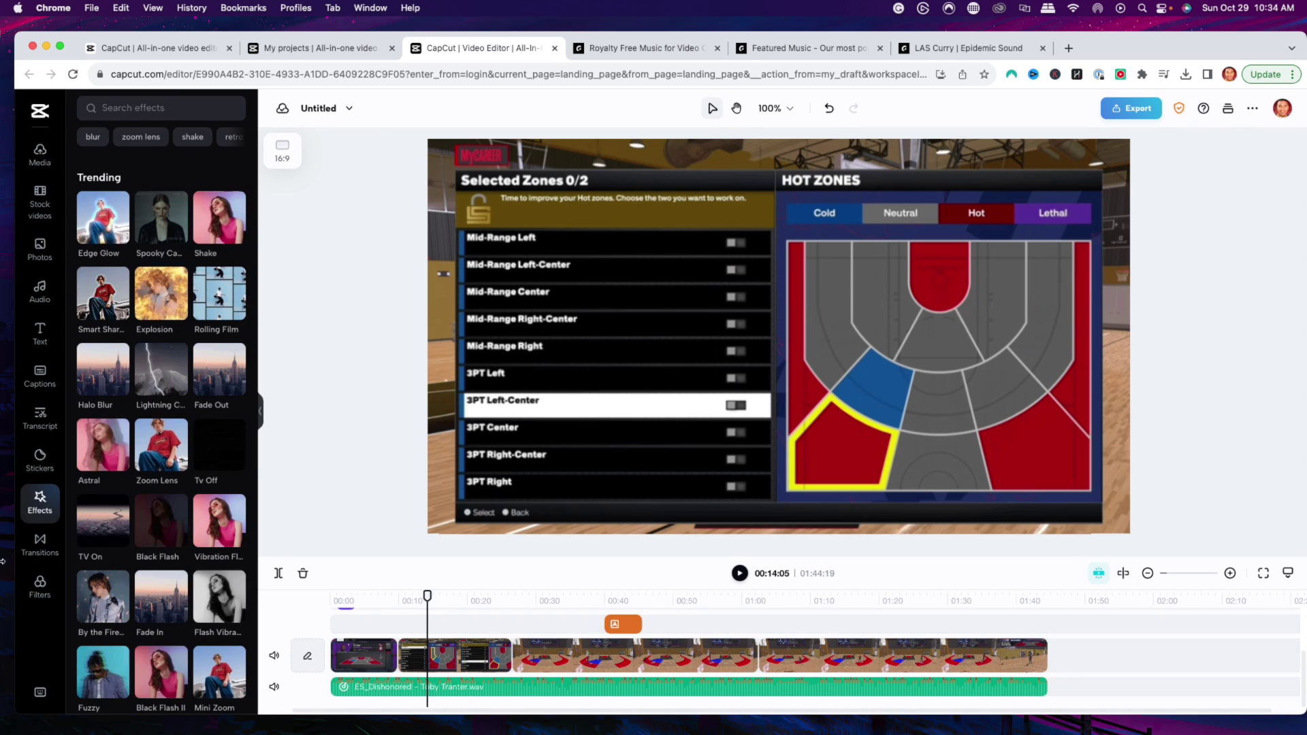
# - Drop the Stretch transition between the first two clips near 00:08 and play it back
pyautogui.click(40, 555)
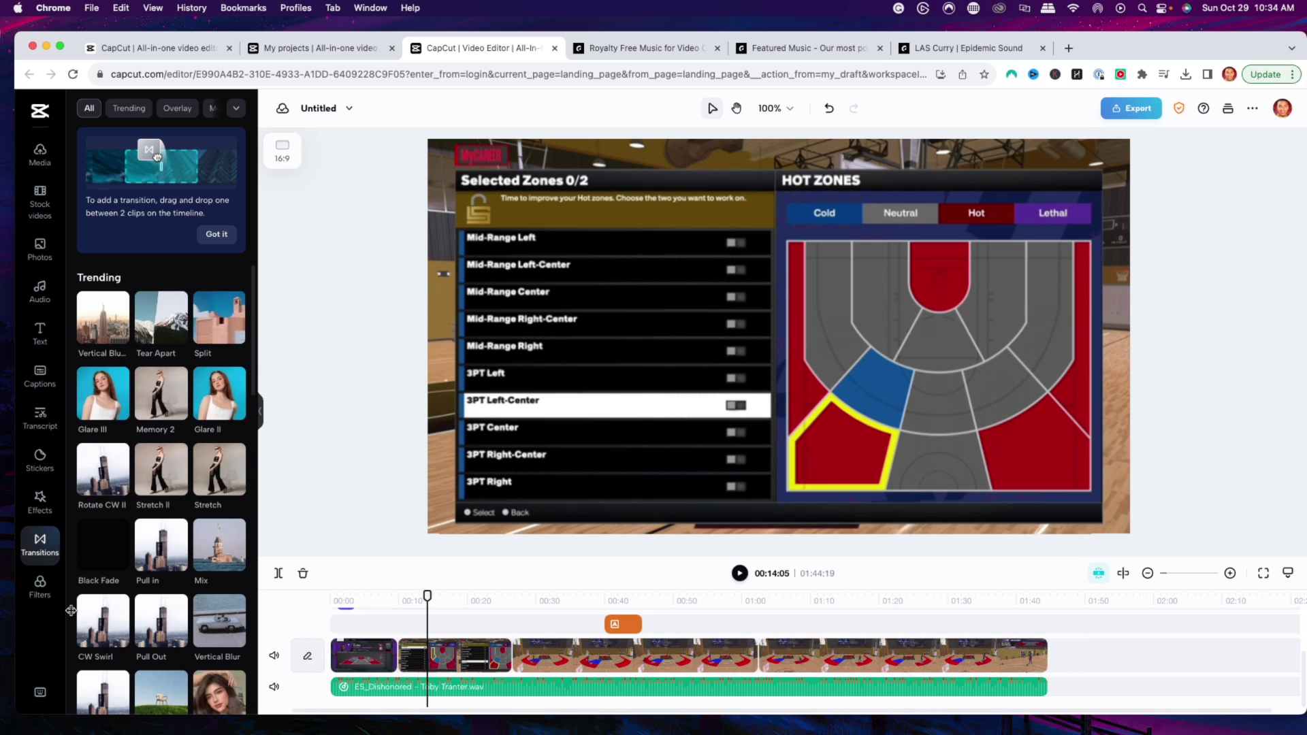
pyautogui.moveTo(426, 596); pyautogui.dragTo(388, 603)
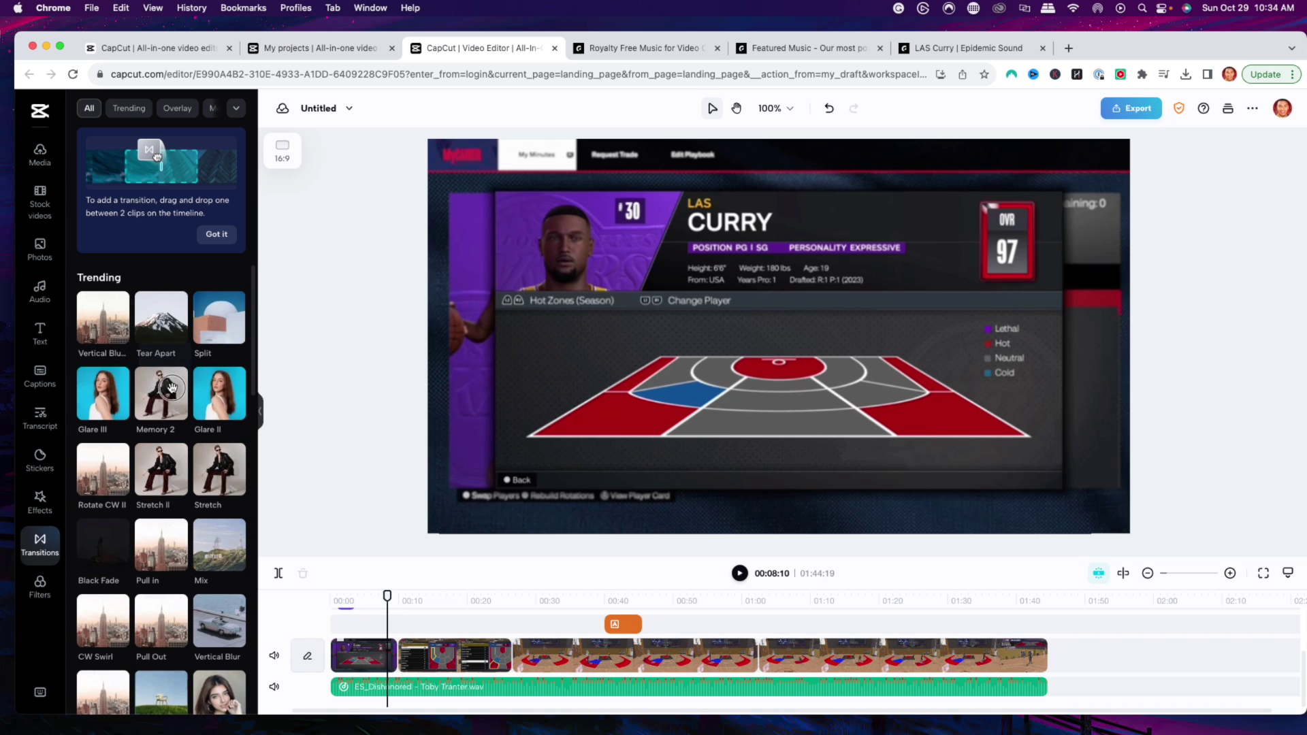
pyautogui.moveTo(233, 488); pyautogui.dragTo(395, 657)
pyautogui.moveTo(398, 594); pyautogui.dragTo(379, 595)
pyautogui.press('space')
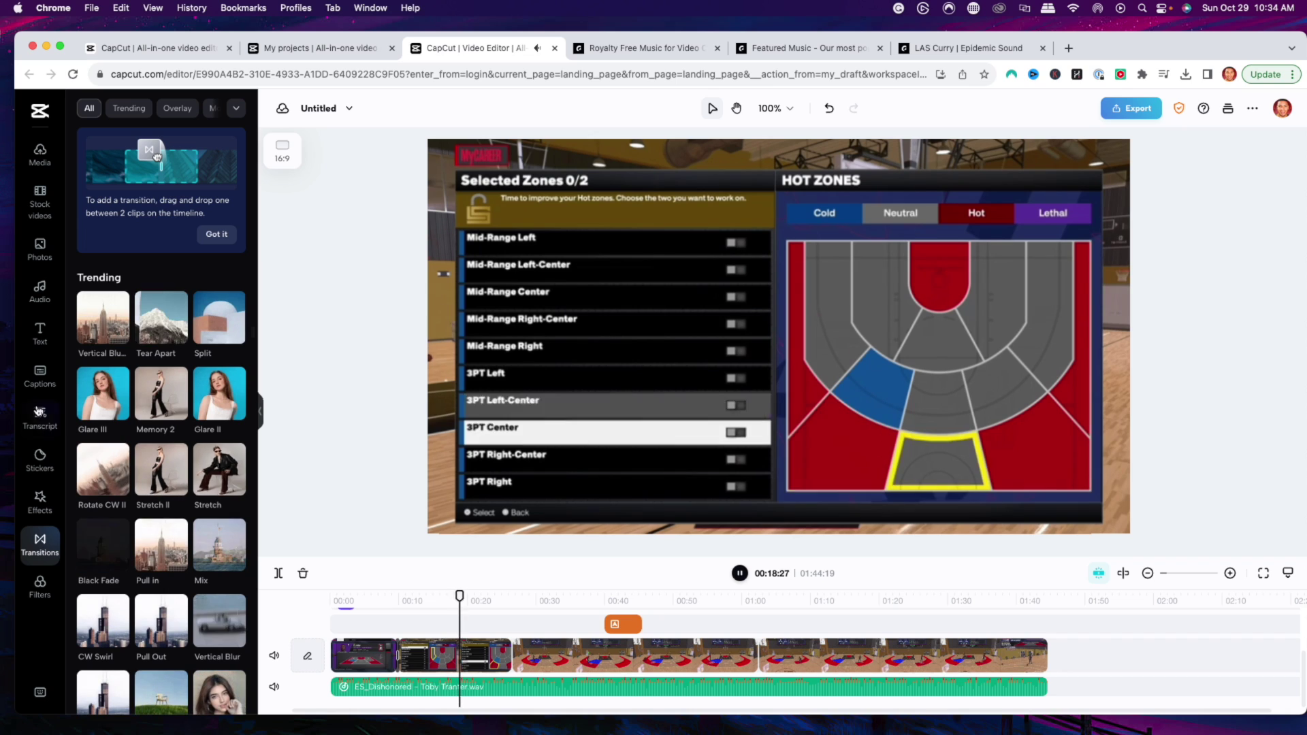
pyautogui.press('space')
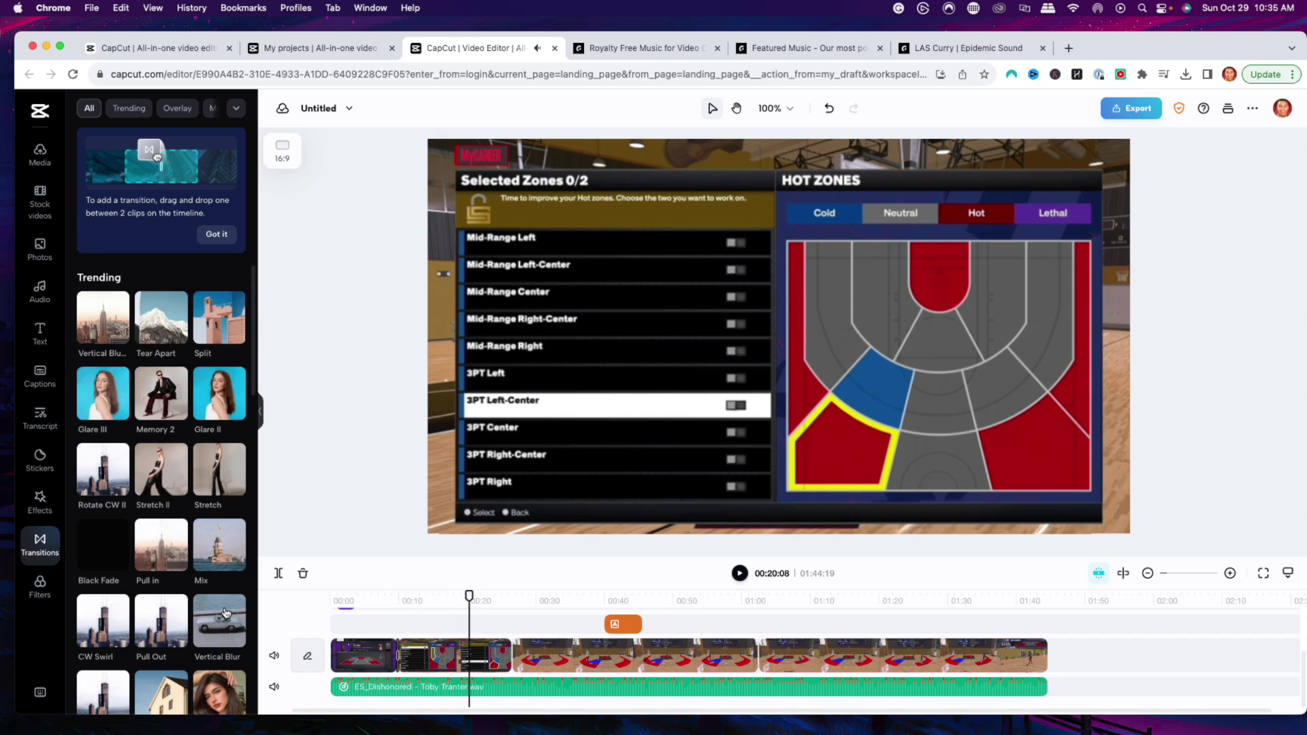
# - Apply the Moody Fall filter at about 00:31, preview it, then rewind the playhead to the start
pyautogui.click(42, 599)
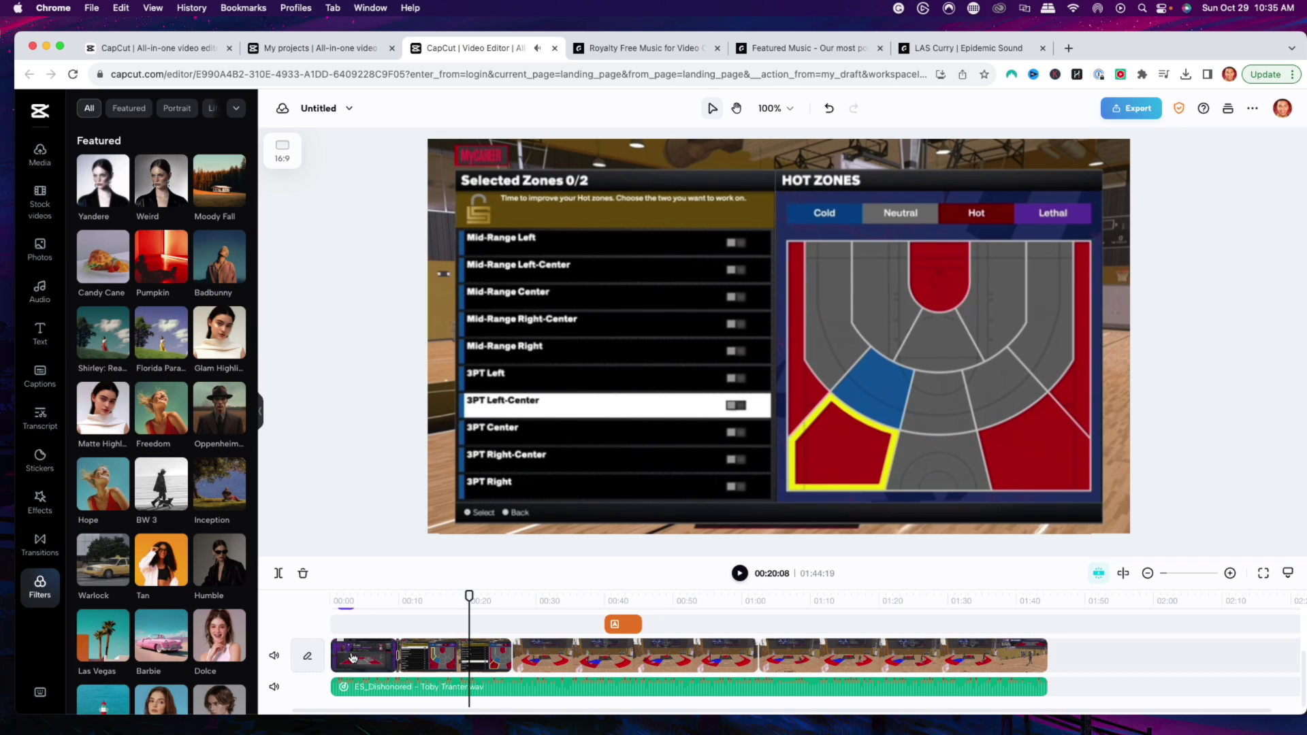
pyautogui.moveTo(515, 600); pyautogui.dragTo(543, 601)
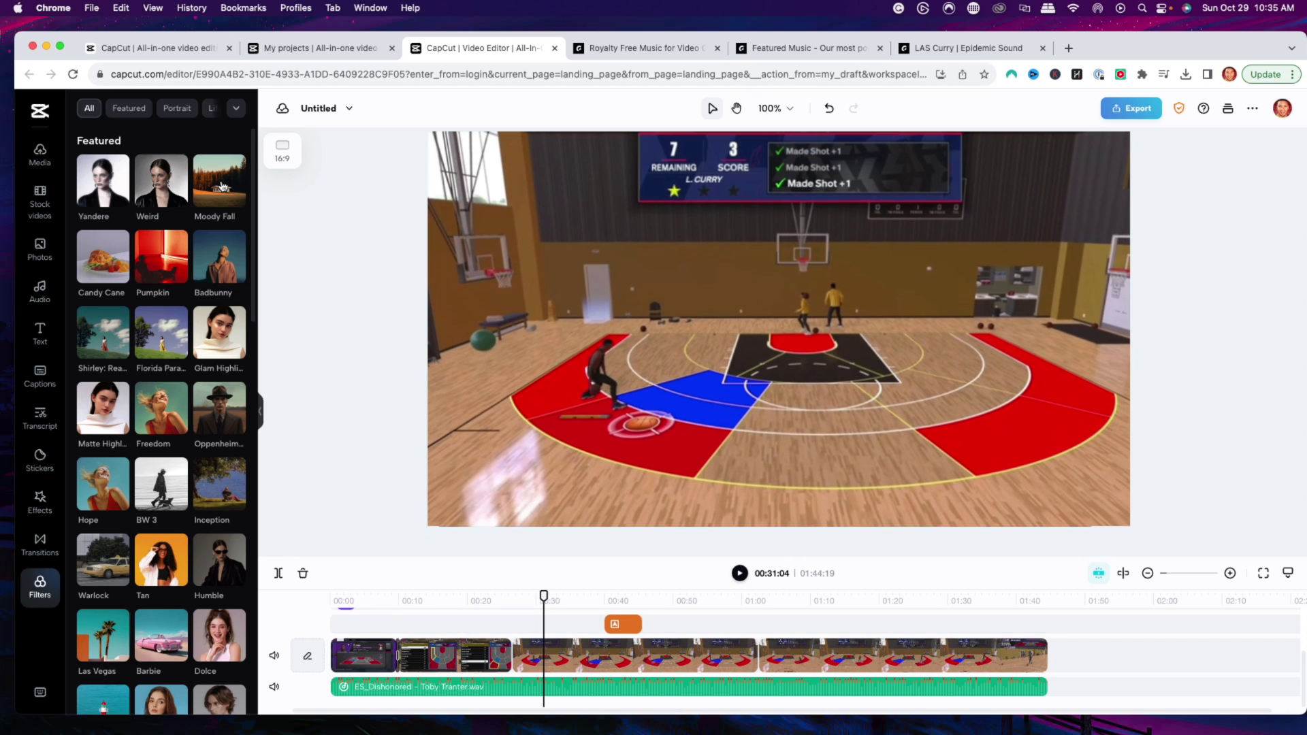
pyautogui.moveTo(220, 185); pyautogui.dragTo(542, 655)
pyautogui.moveTo(538, 597); pyautogui.dragTo(520, 599)
pyautogui.press('space')
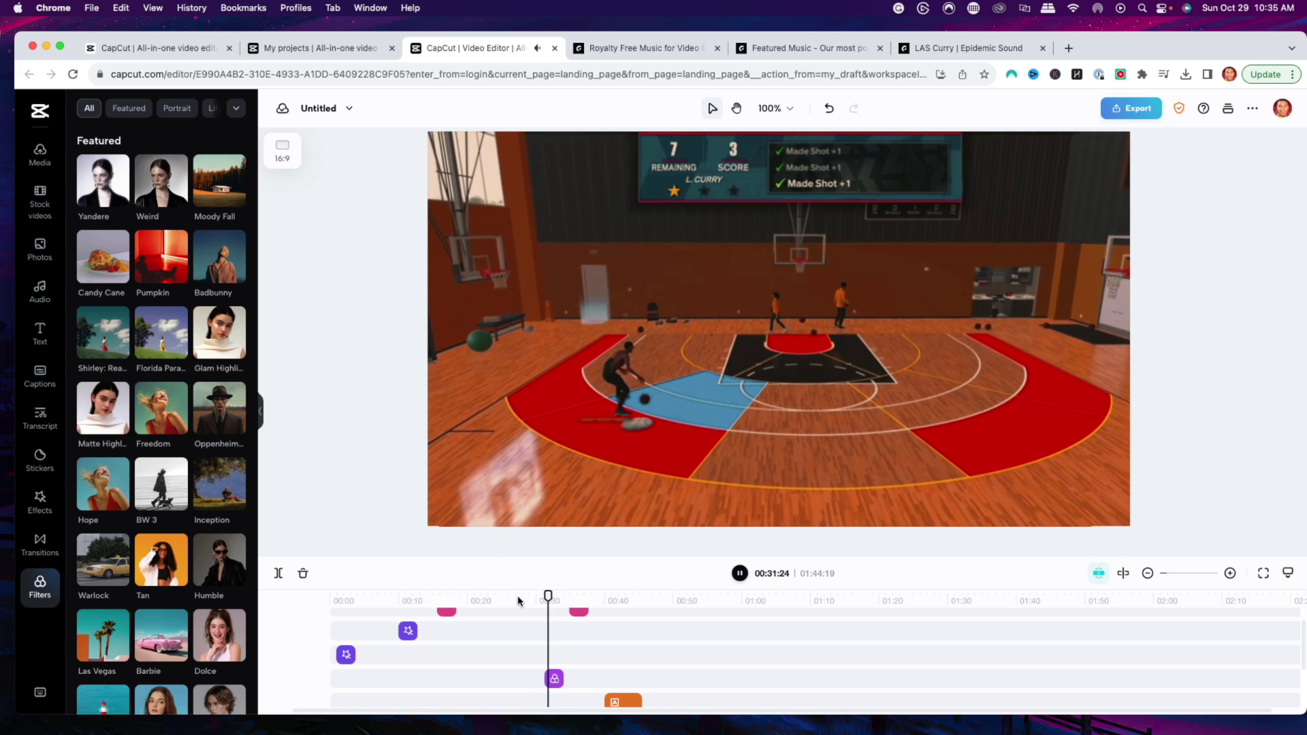
pyautogui.press('space')
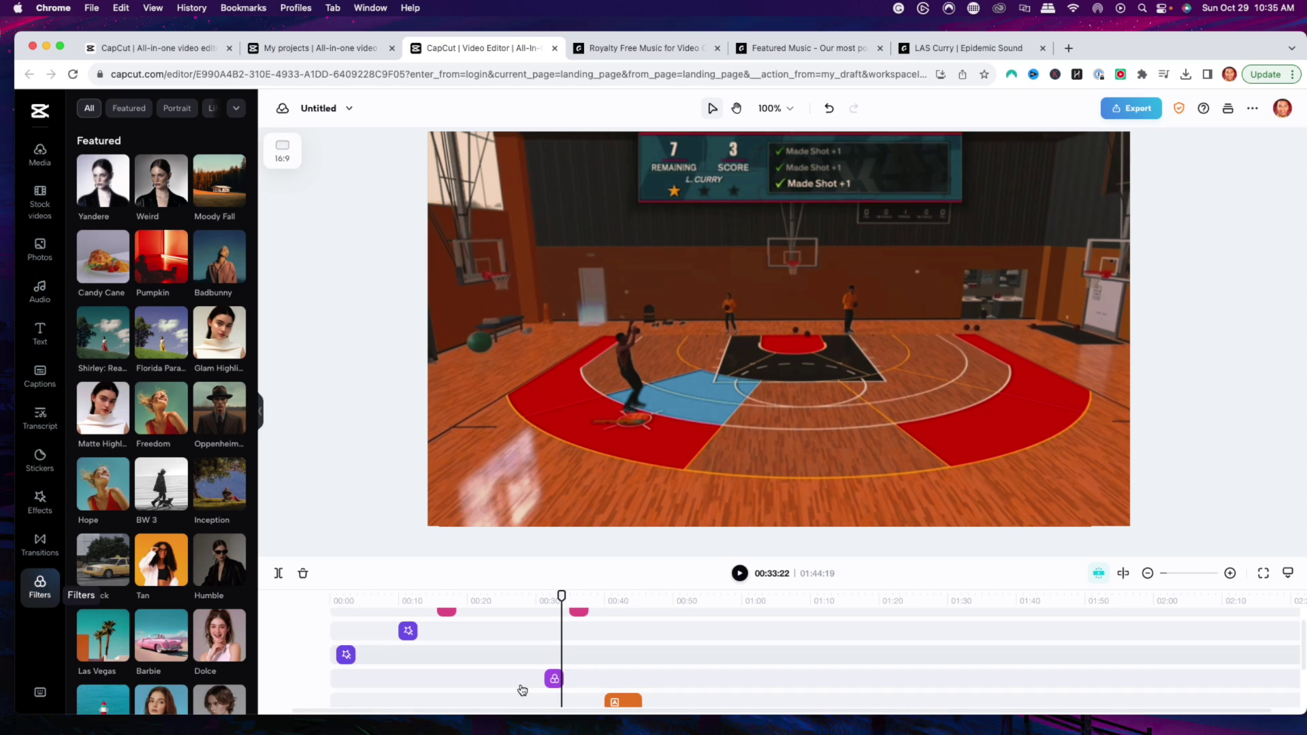
pyautogui.scroll(-3, 608, 670)
pyautogui.scroll(4, 607, 652)
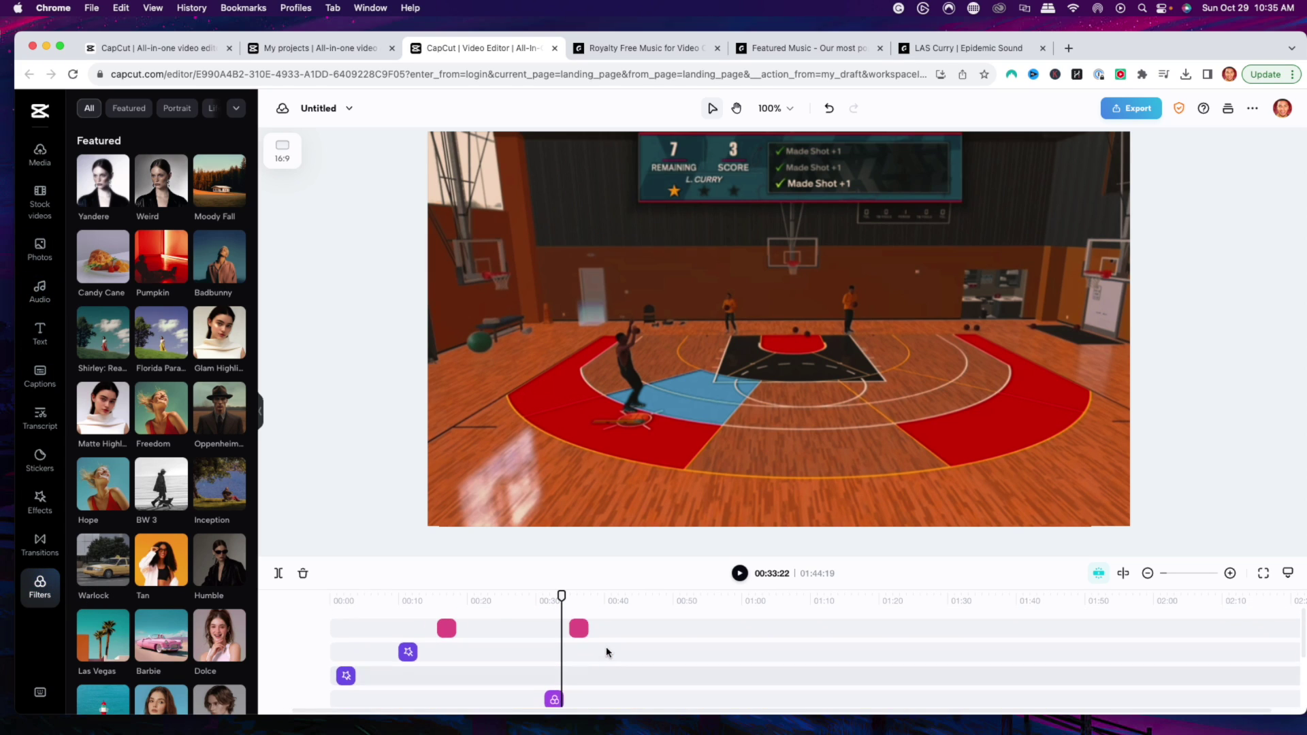
pyautogui.scroll(-2, 609, 652)
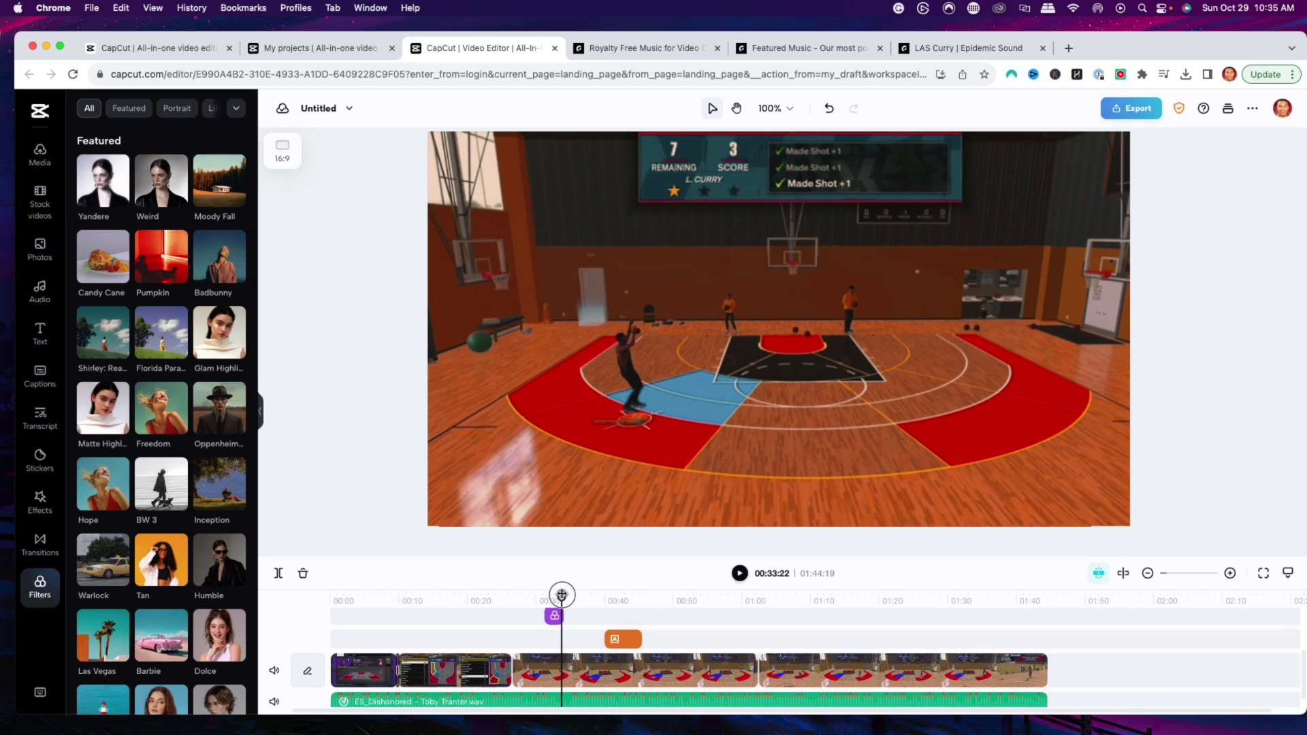
pyautogui.moveTo(562, 596); pyautogui.dragTo(306, 599)
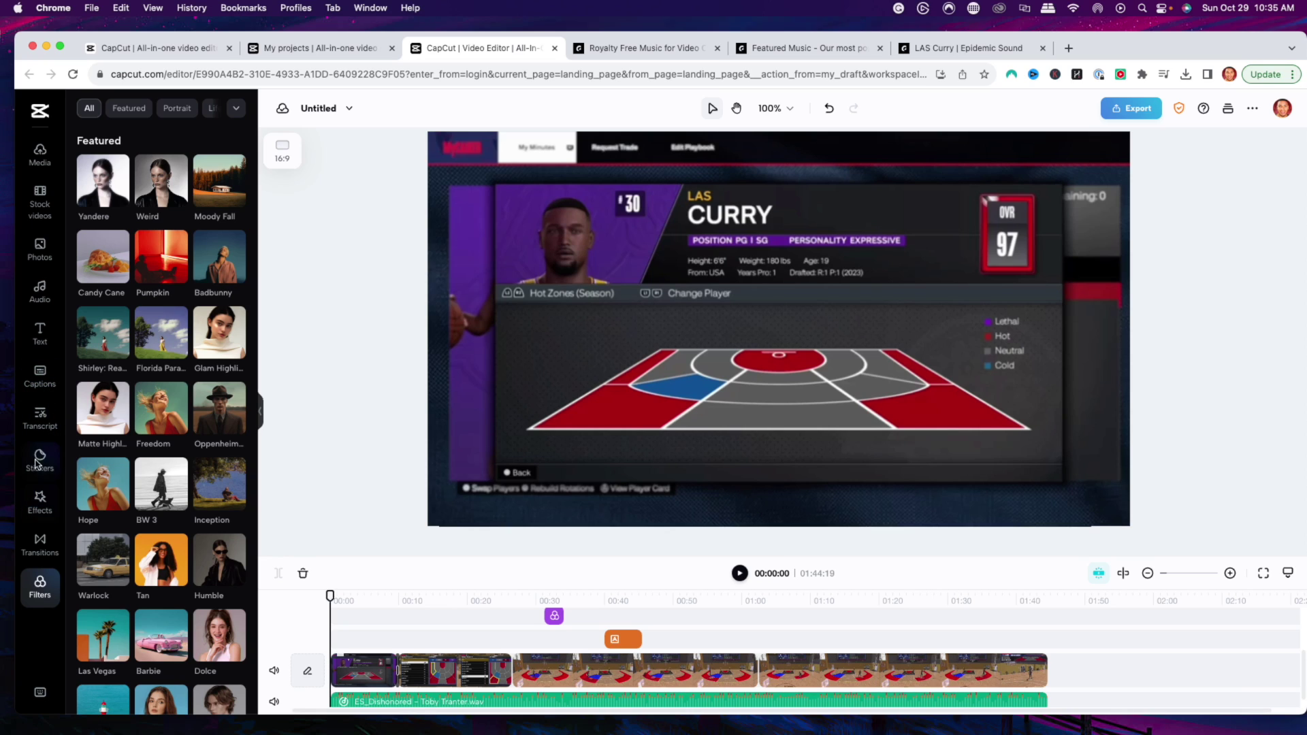
pyautogui.click(660, 51)
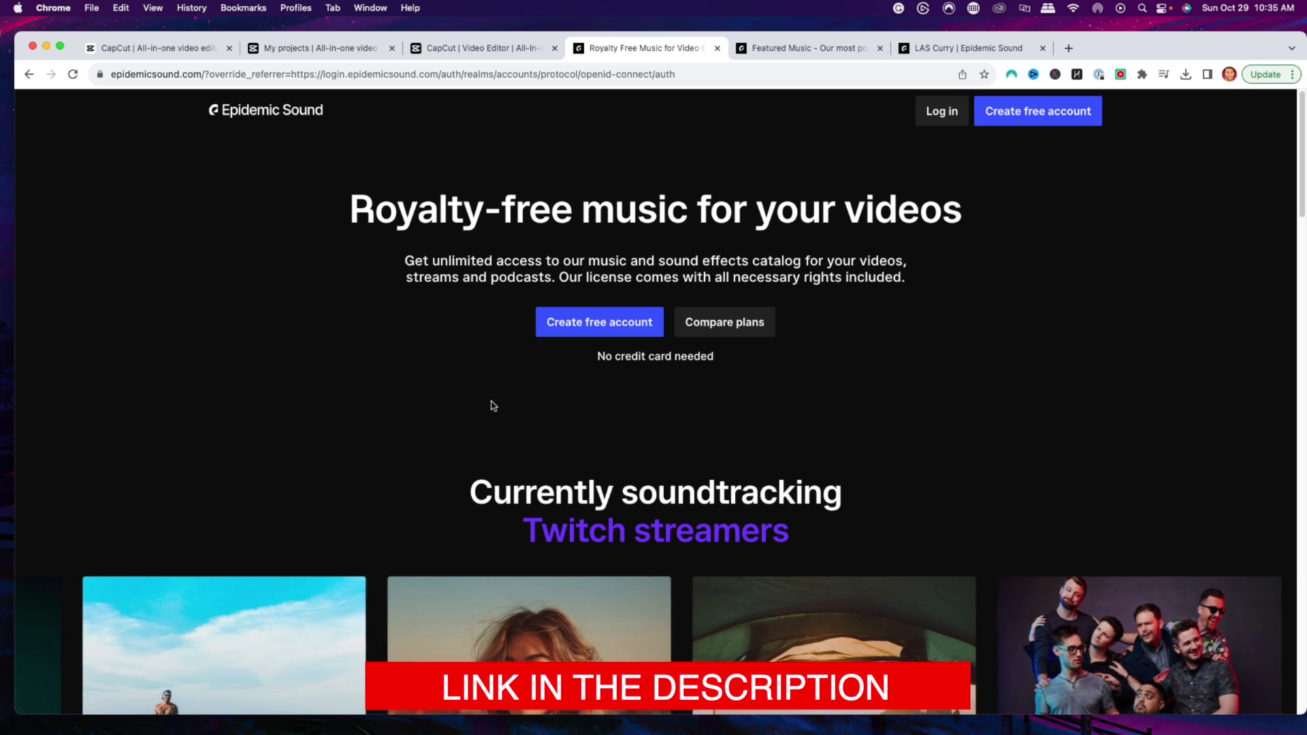
pyautogui.click(156, 48)
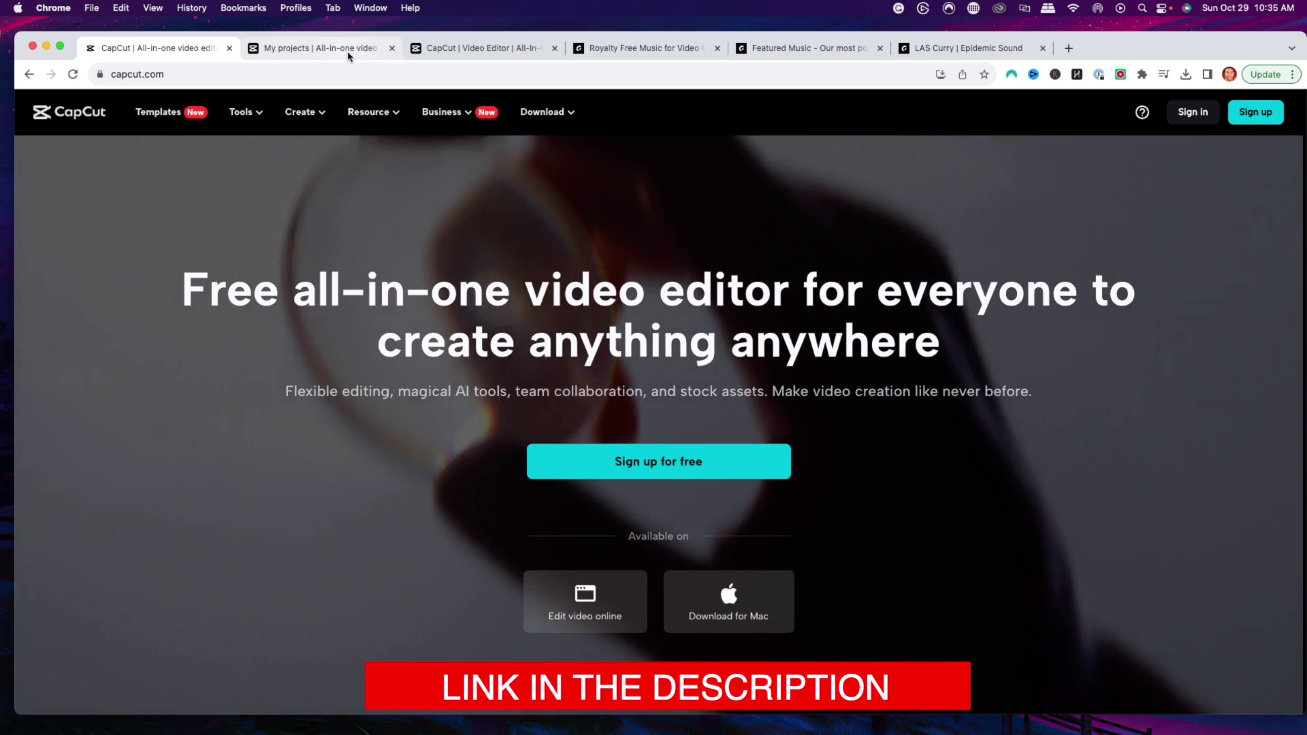
pyautogui.click(348, 53)
pyautogui.click(485, 49)
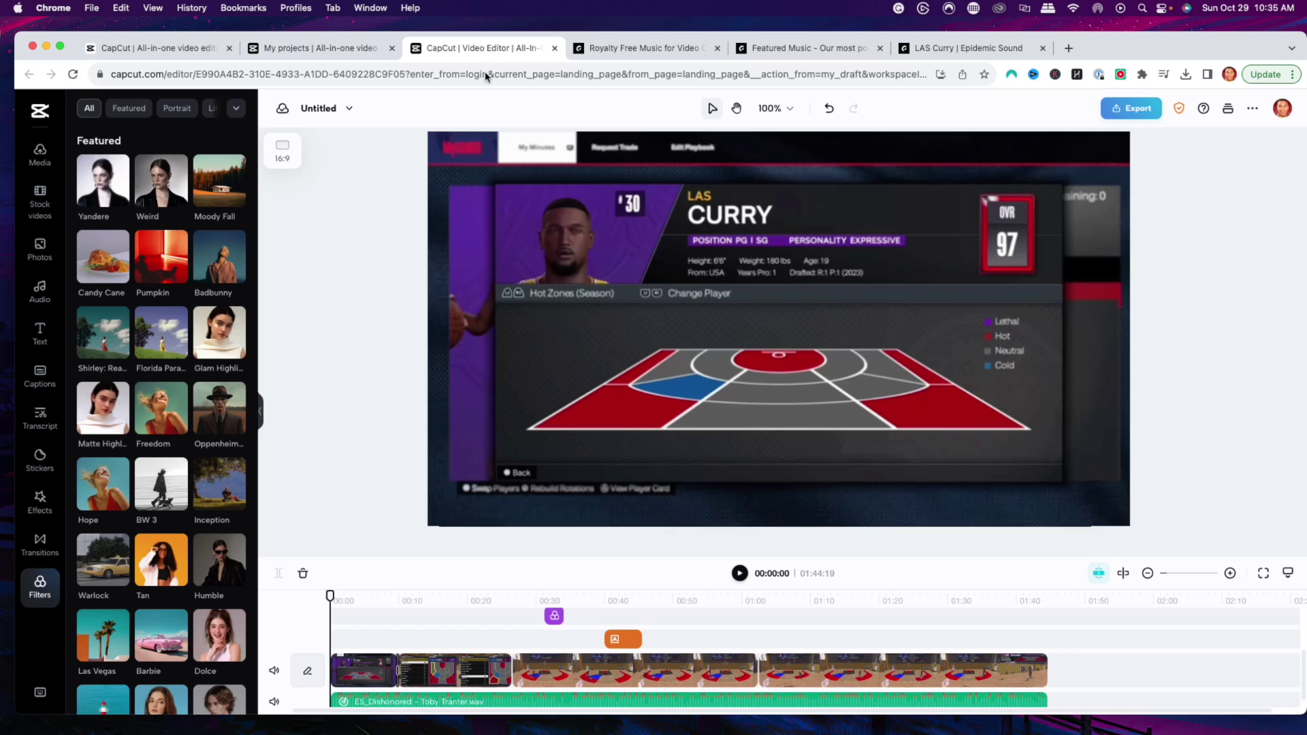
# - Choose Export > Download and set resolution to 1080p and frame rate to 60fps
pyautogui.click(1153, 112)
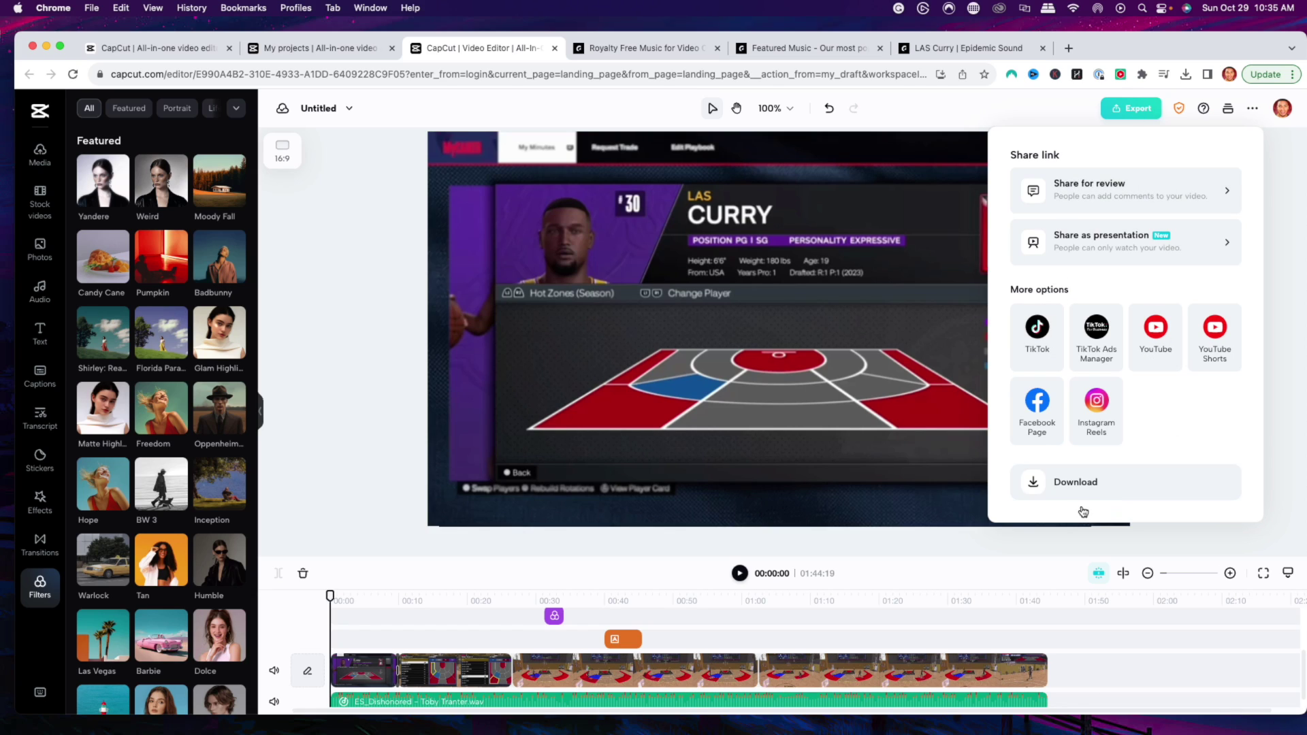
pyautogui.click(1067, 481)
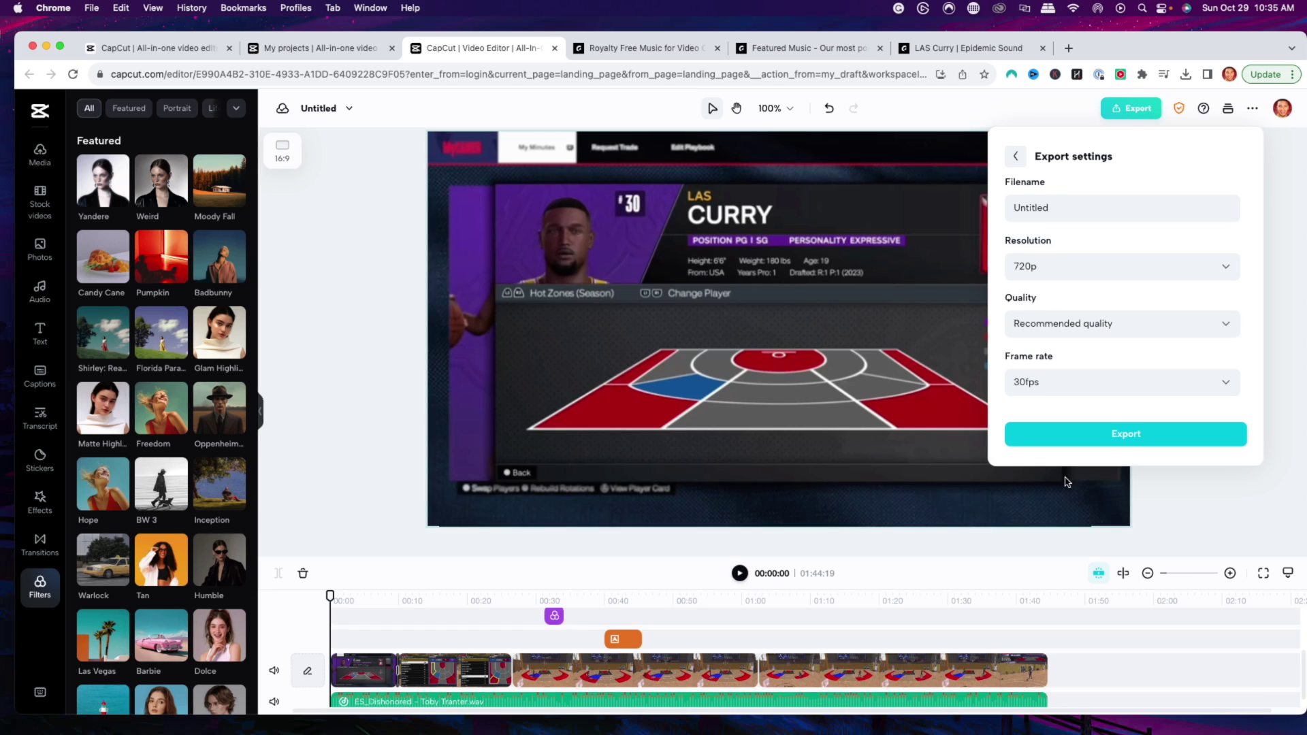
pyautogui.click(1019, 266)
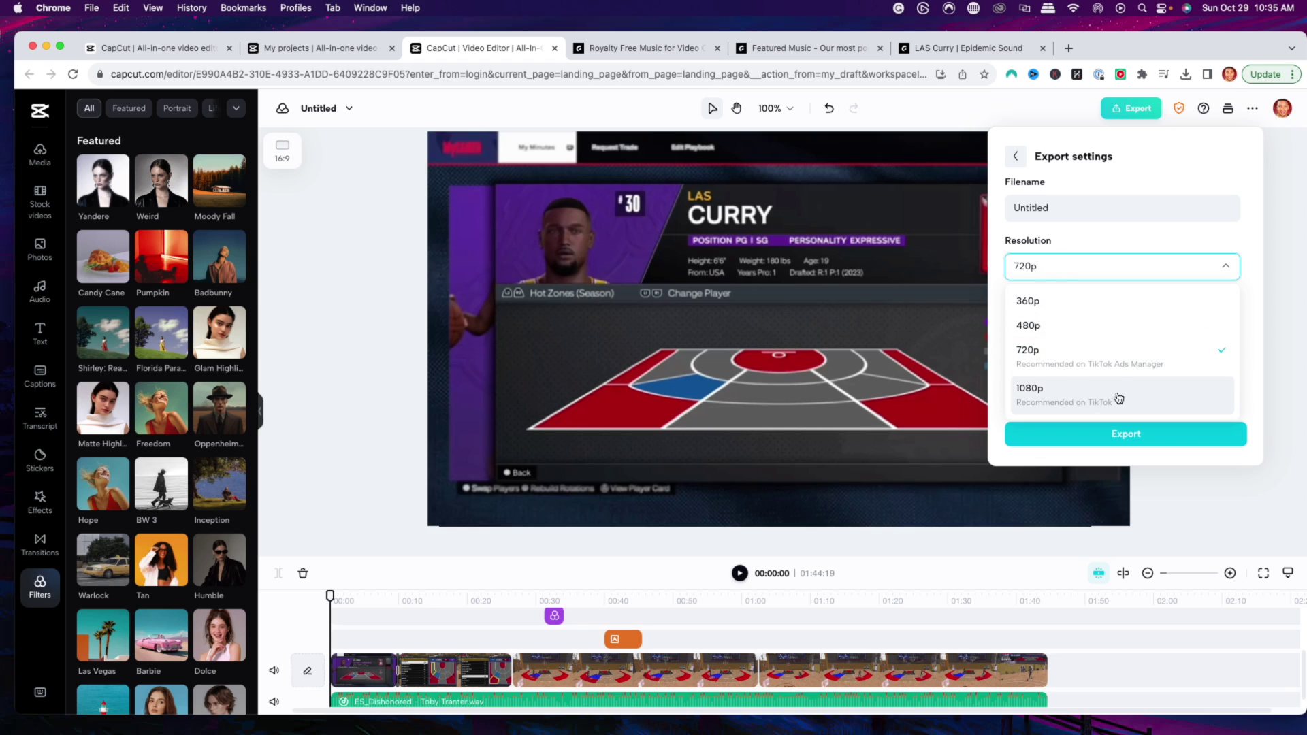
pyautogui.click(1060, 394)
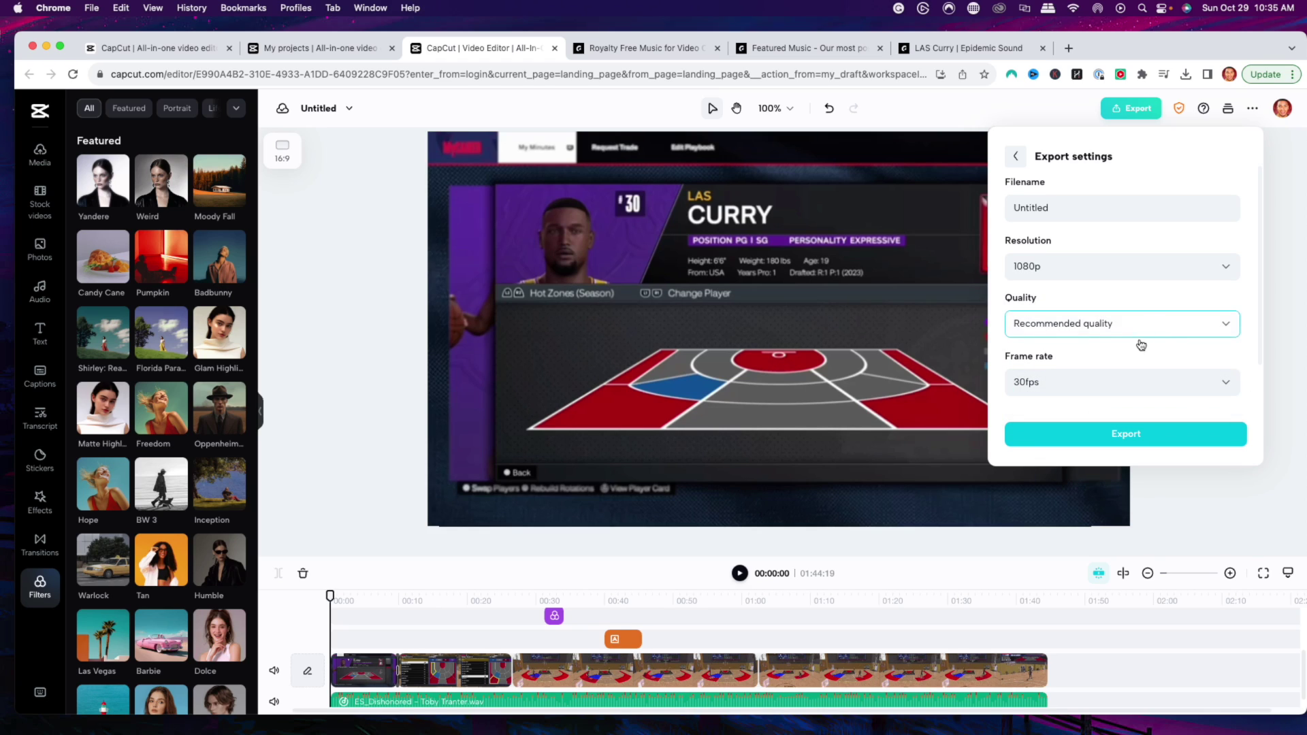
pyautogui.click(1076, 392)
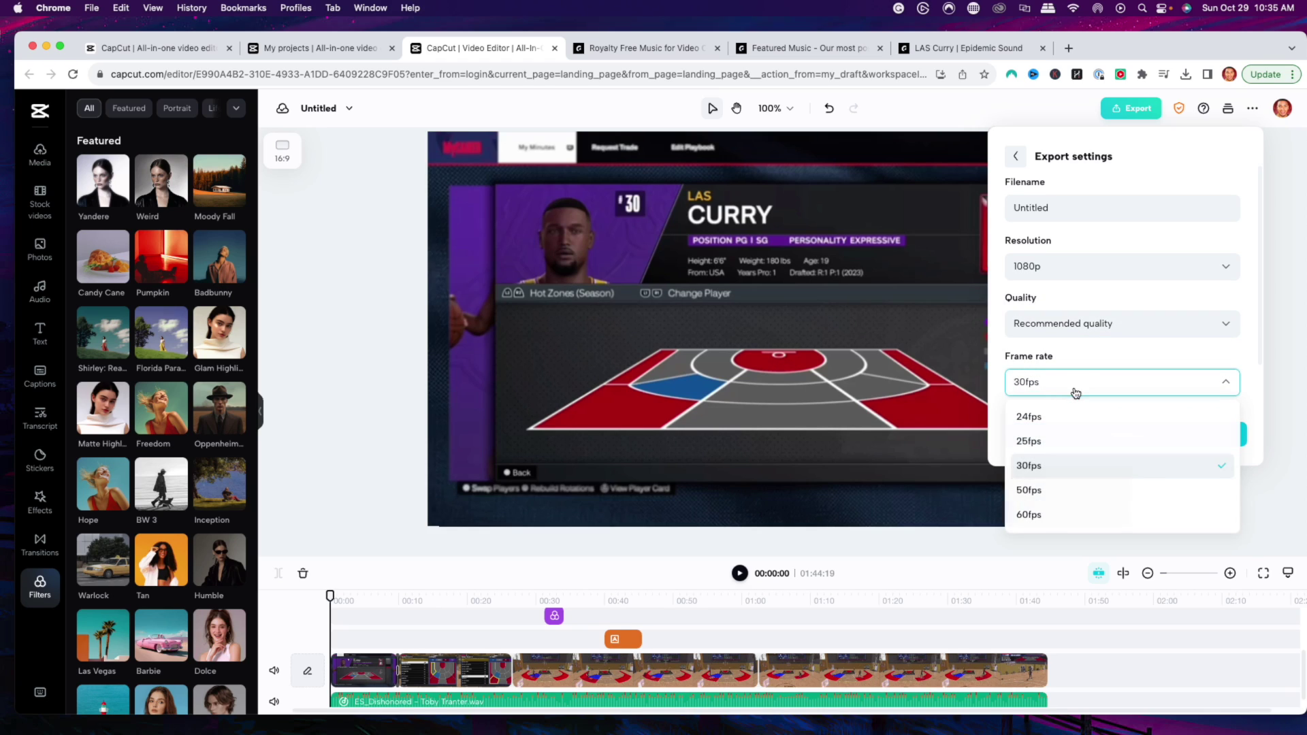
pyautogui.click(1041, 514)
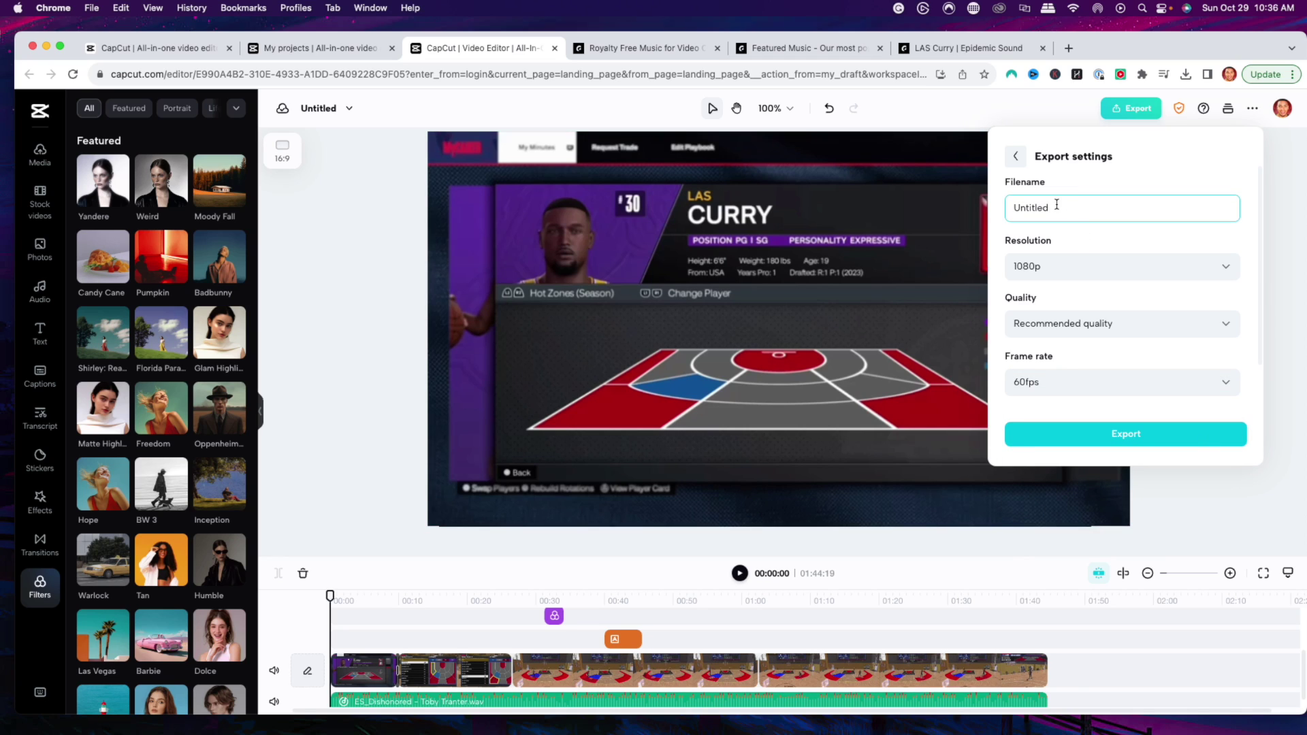
# - Confirm the export settings to begin rendering the 1080p 60fps video for download
pyautogui.click(1150, 439)
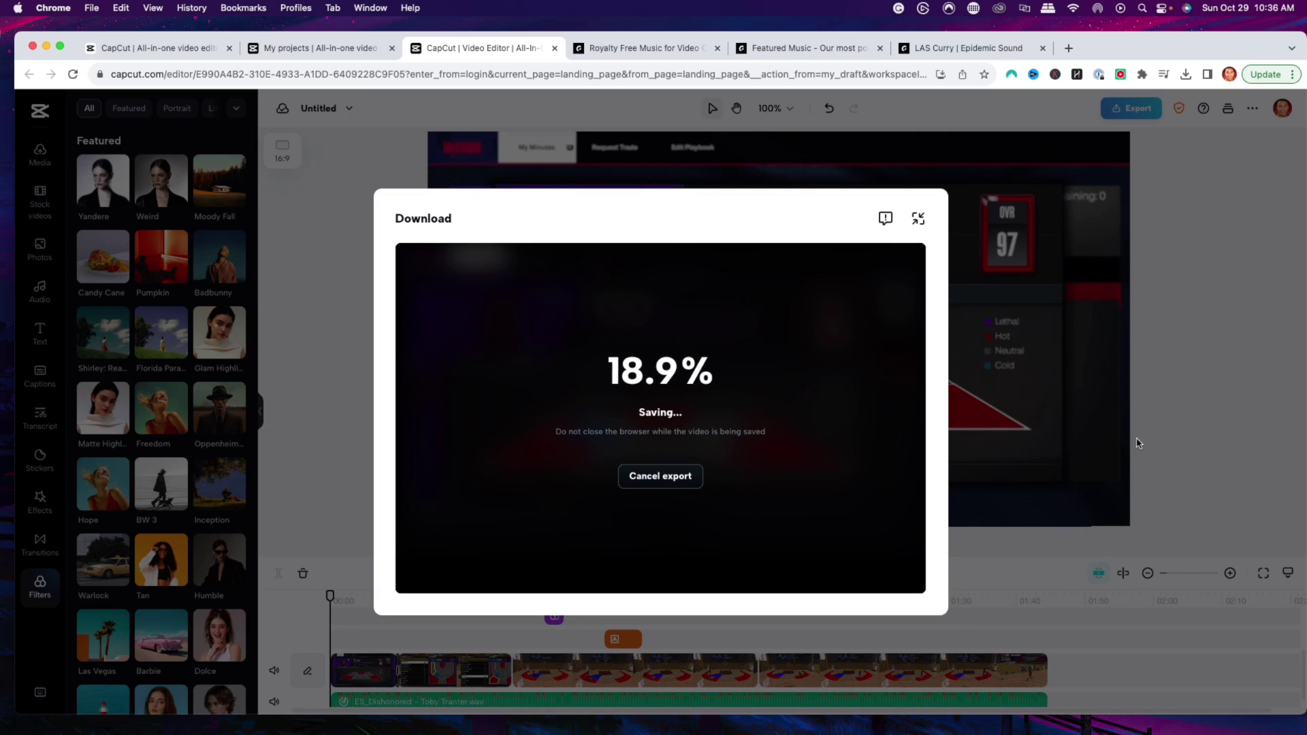